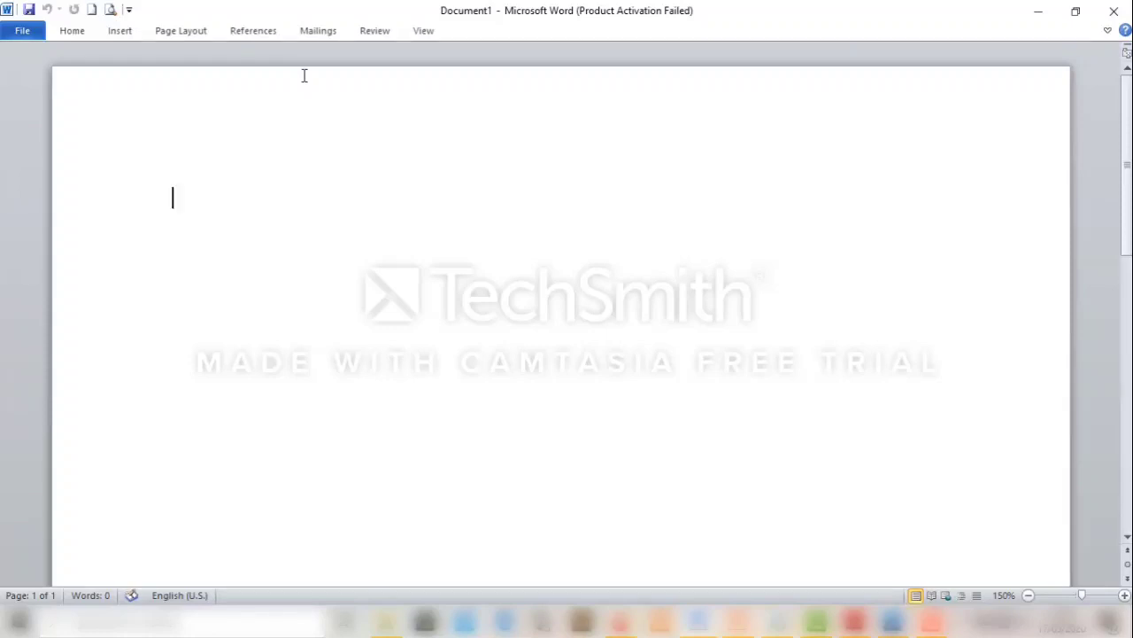
Enter the placeholder text "dxchgjhj" on the first line of the blank page.
left_click(71, 31)
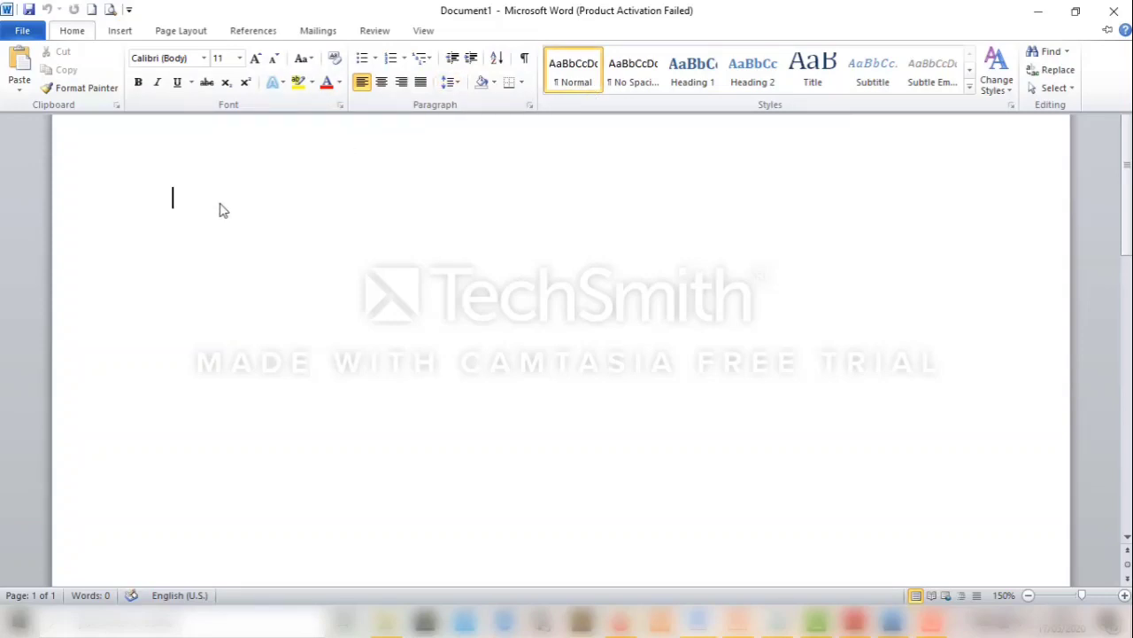
key("ctrl+F1")
type("dxchgjhj")
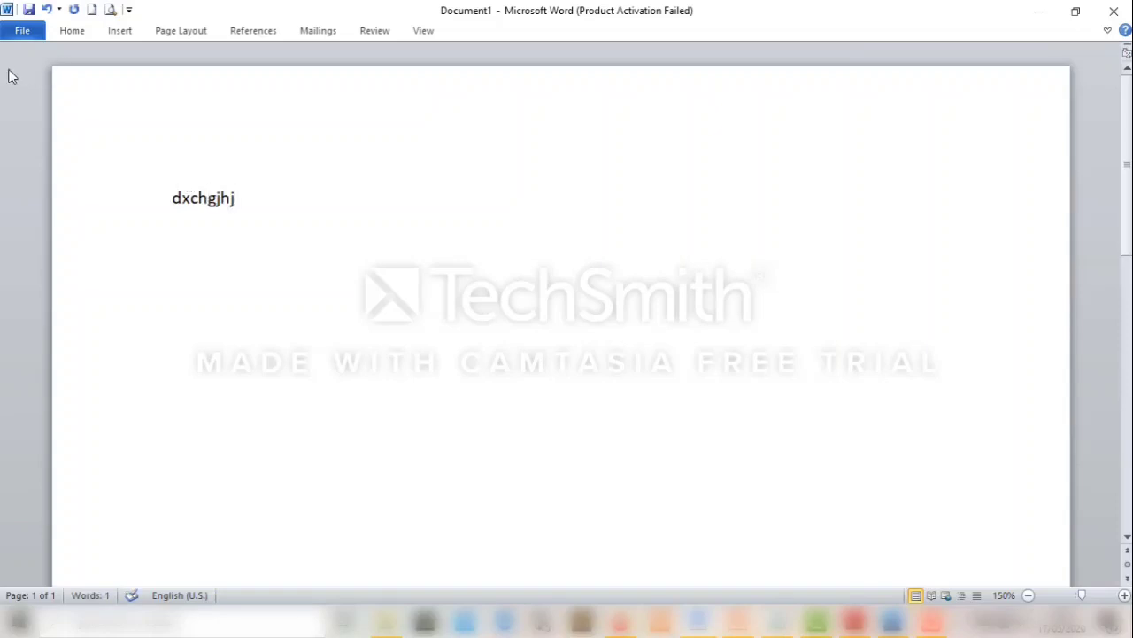
Turn off Minimize the Ribbon so the ribbon stays expanded, and end with the Home commands displayed.
double_click(76, 32)
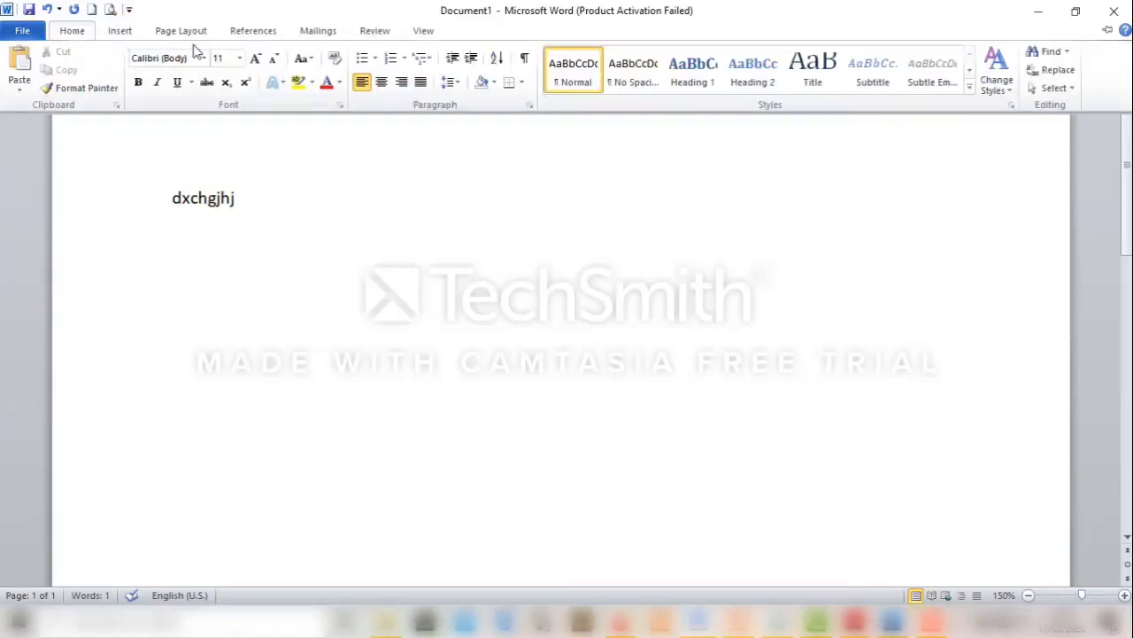
left_click(284, 211)
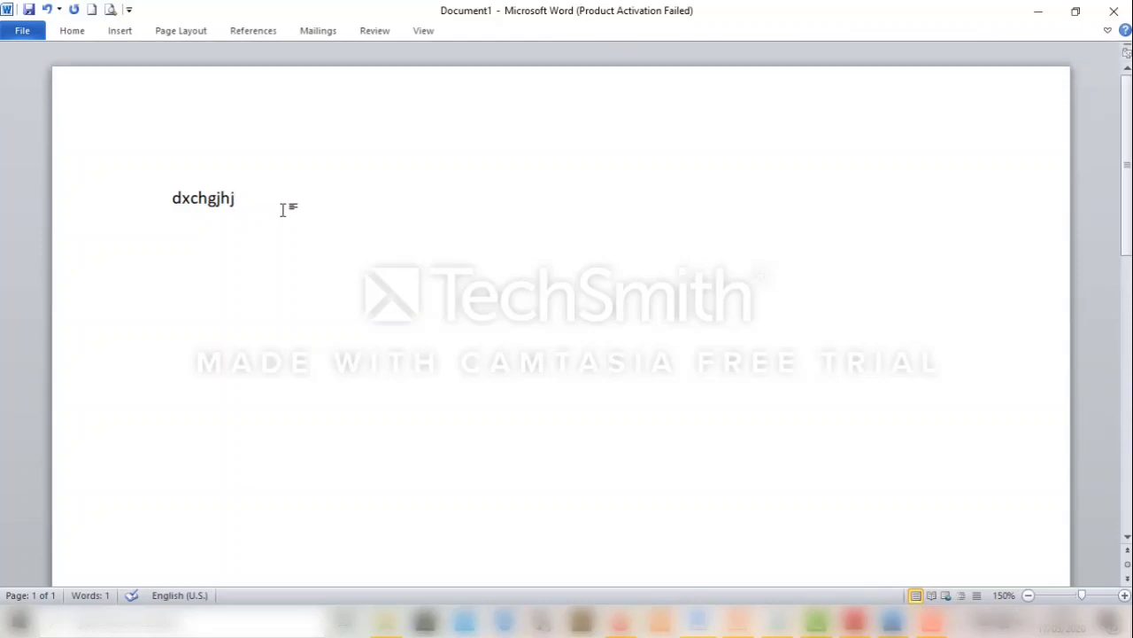
right_click(29, 33)
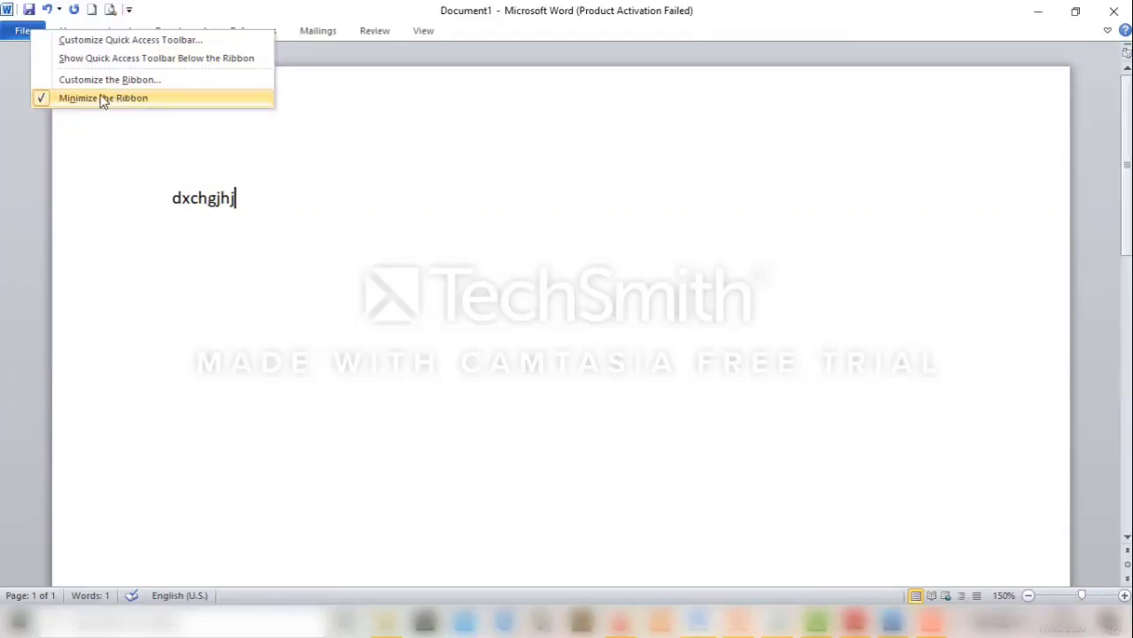
left_click(55, 104)
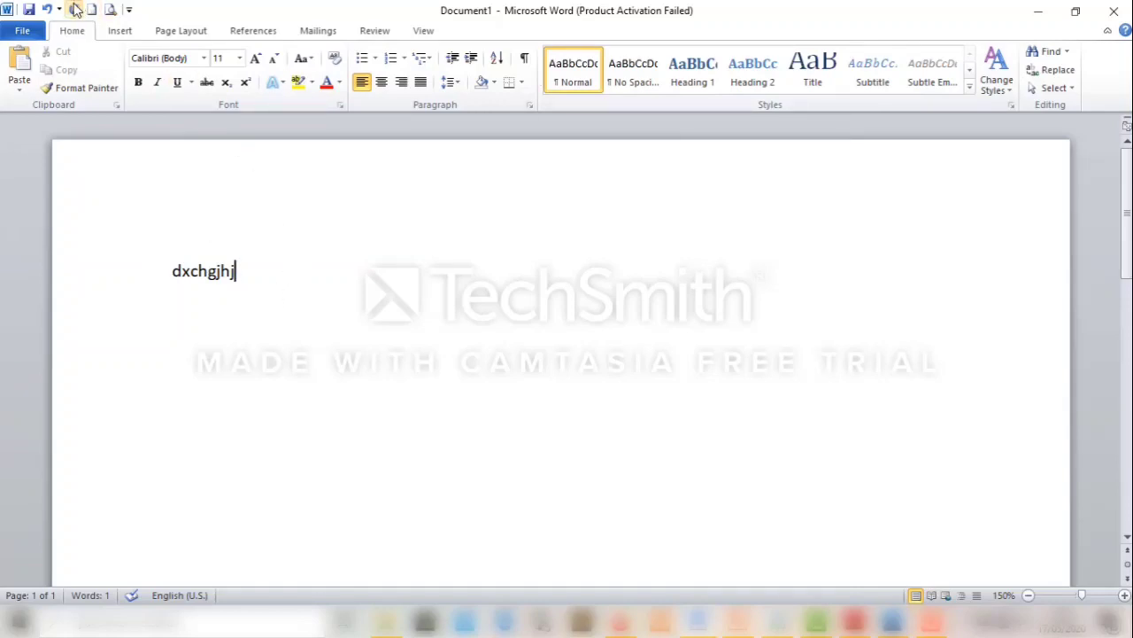
left_click(107, 36)
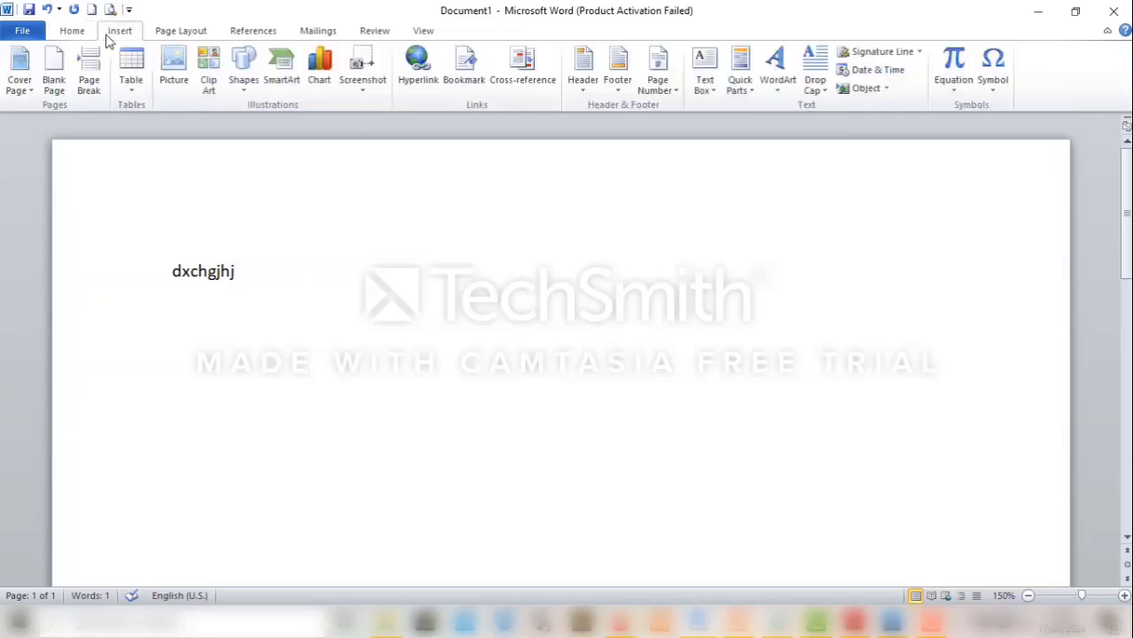
left_click(89, 39)
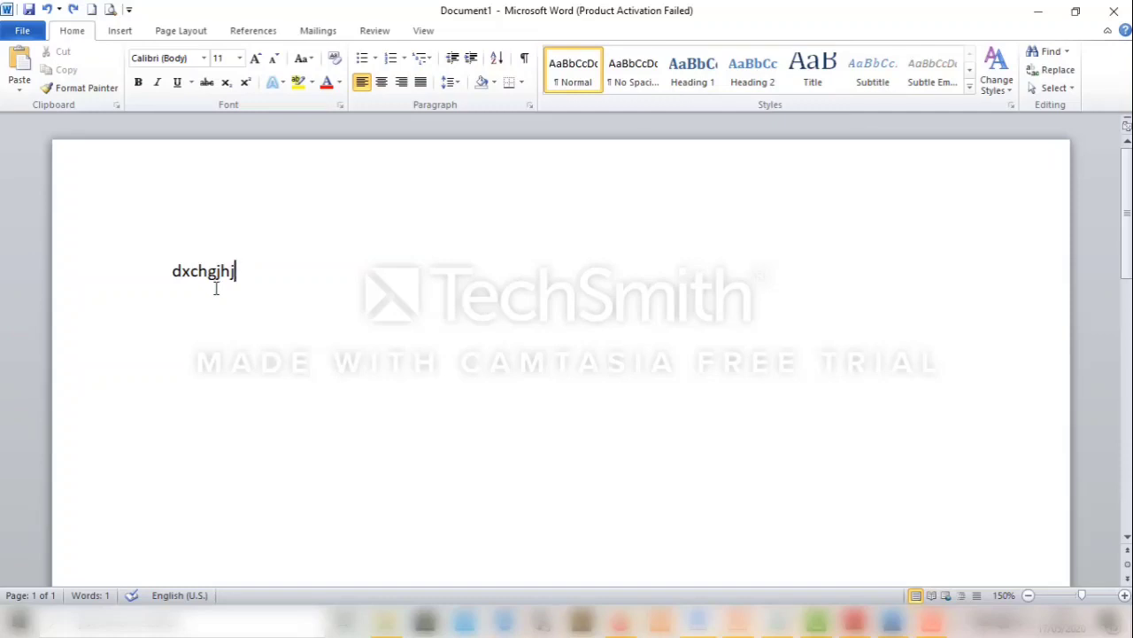
Replace the placeholder text with the sentence "Saya mau belajar Microsoft word".
key("BackSpace")
key("BackSpace")
key("BackSpace")
key("BackSpace")
key("BackSpace")
key("BackSpace")
key("BackSpace")
key("BackSpace")
type("Saya mau")
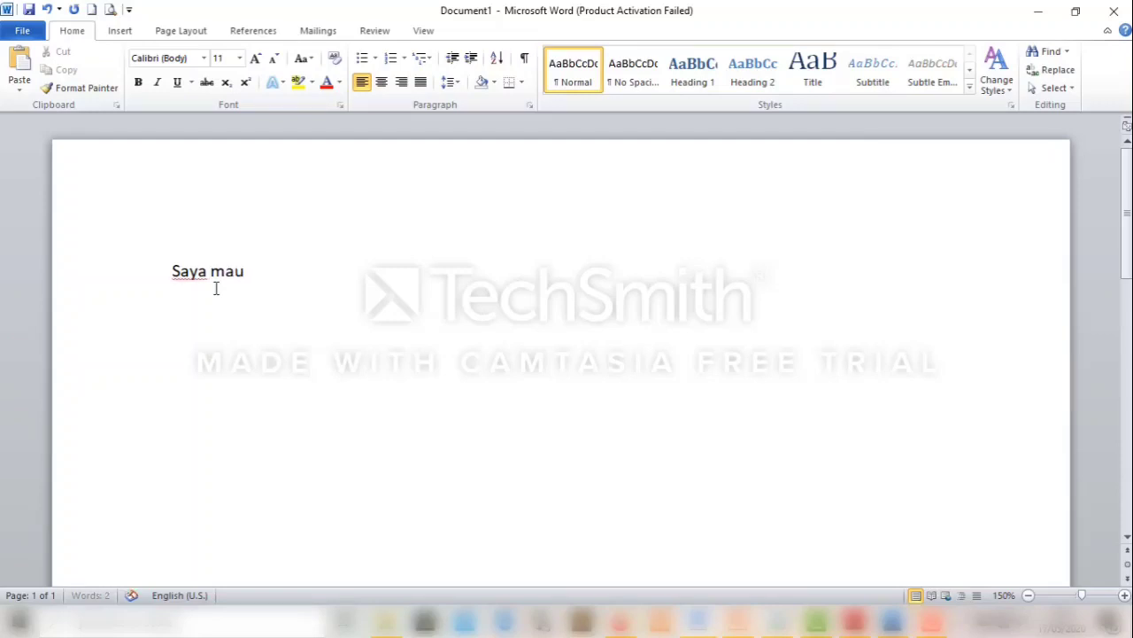
type(" belajar m")
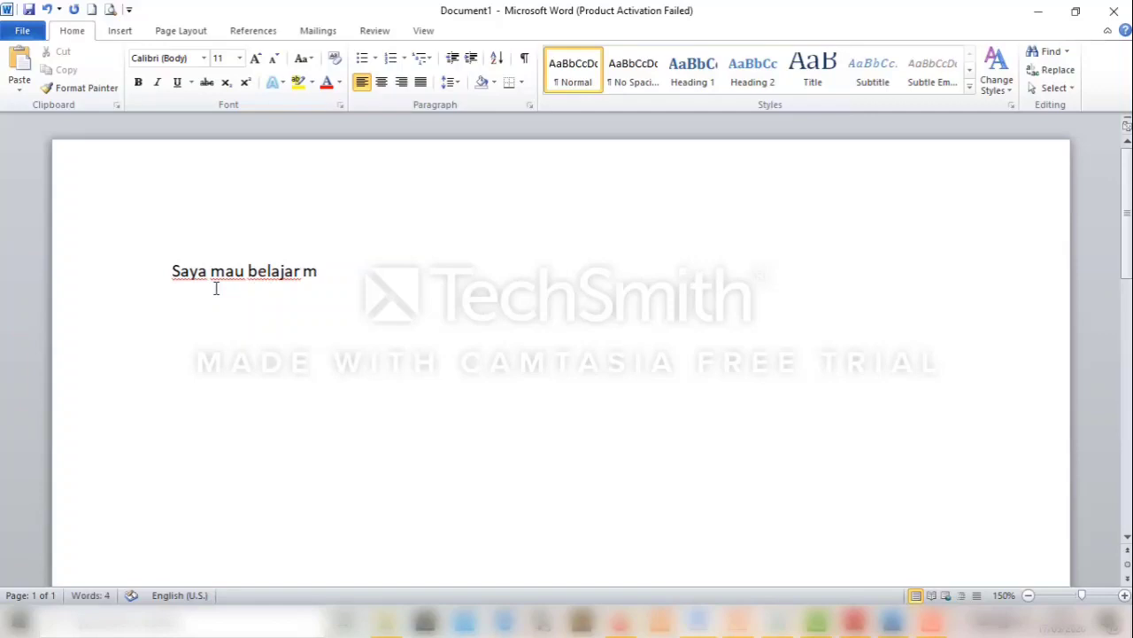
type("icrosoft word")
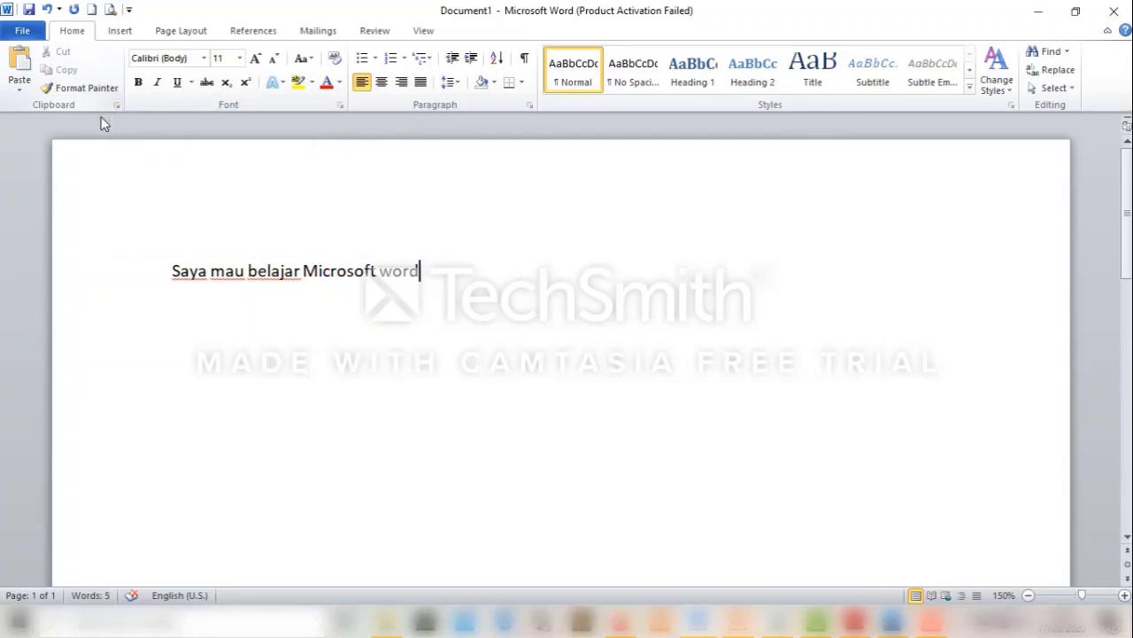
Copy the sentence "Saya mau belajar Microsoft word" and paste it on a new line below.
mouse_move(103, 124)
left_click_drag(422, 274, 105, 286)
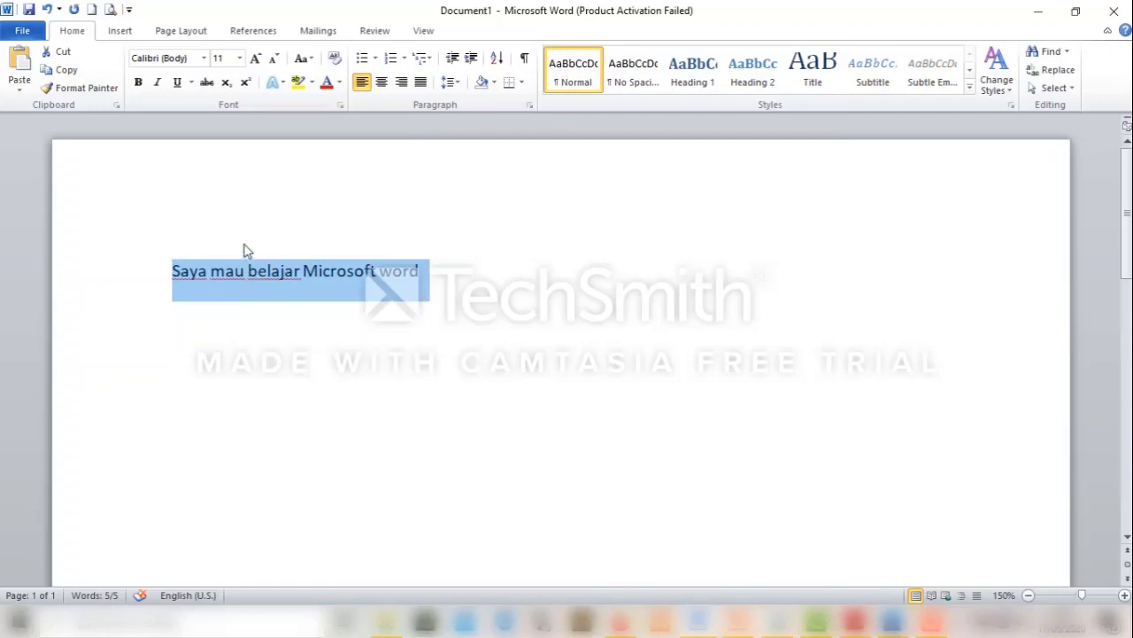
left_click(60, 75)
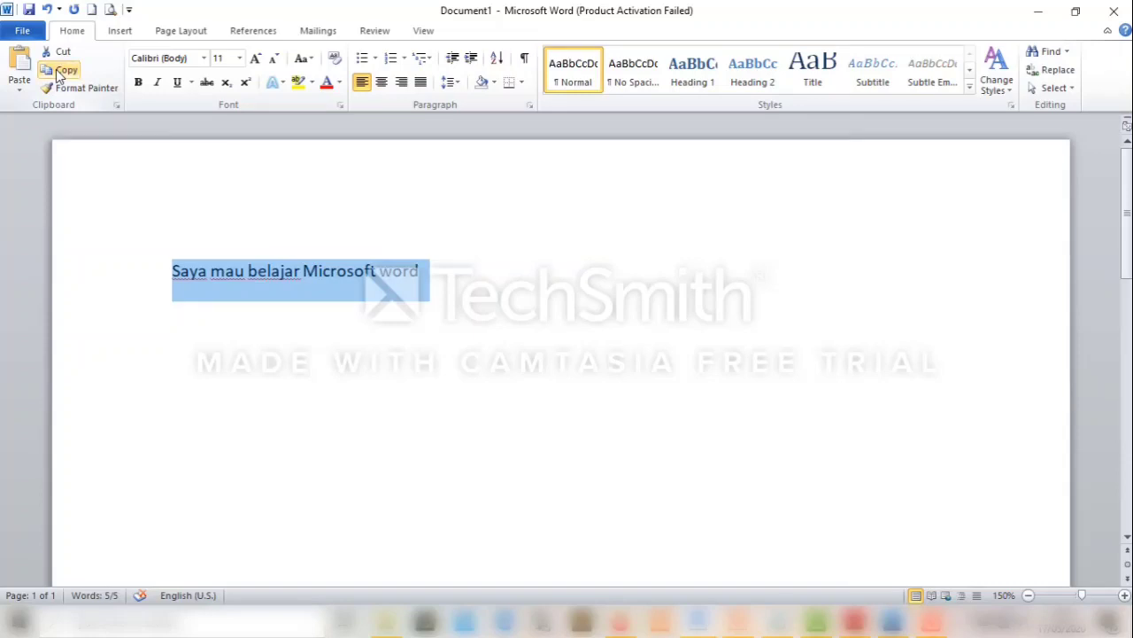
left_click(484, 286)
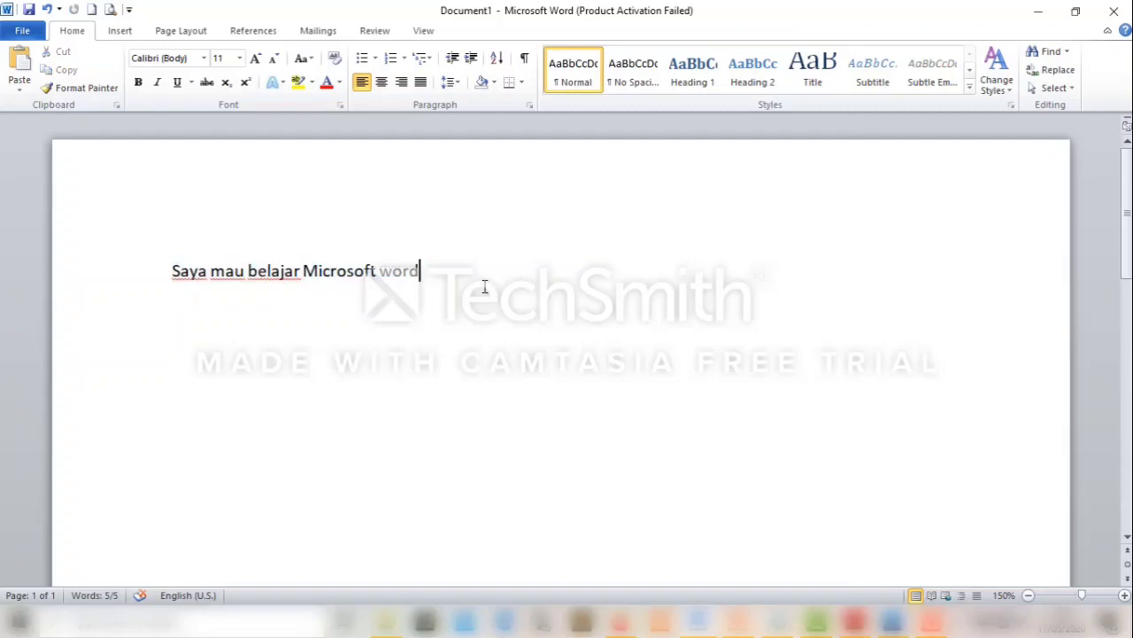
key("Return")
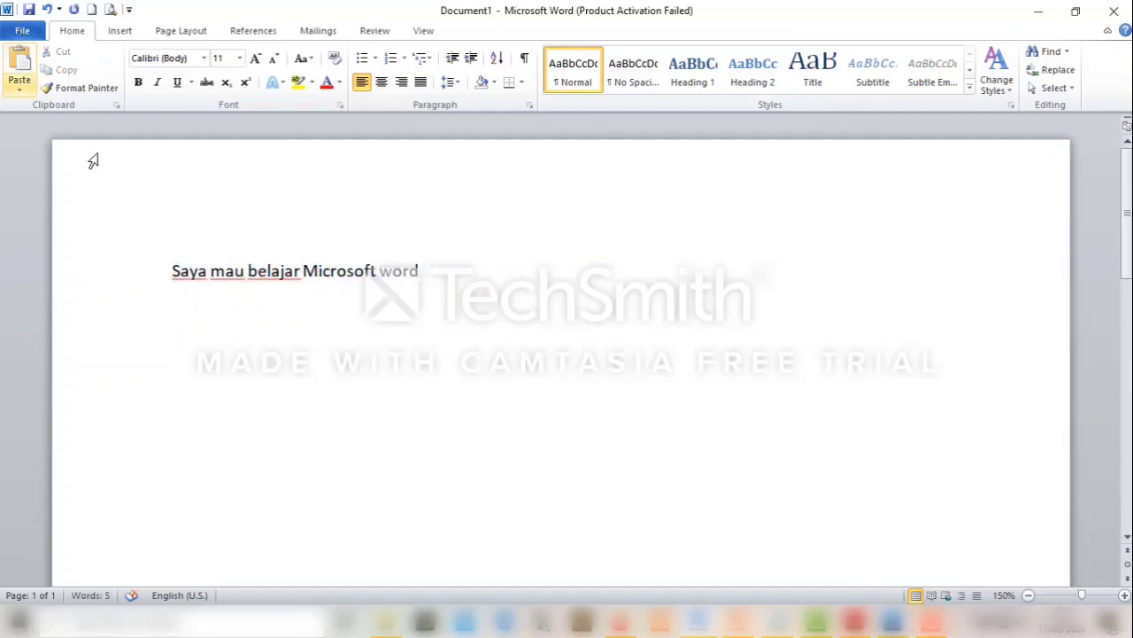
left_click(22, 59)
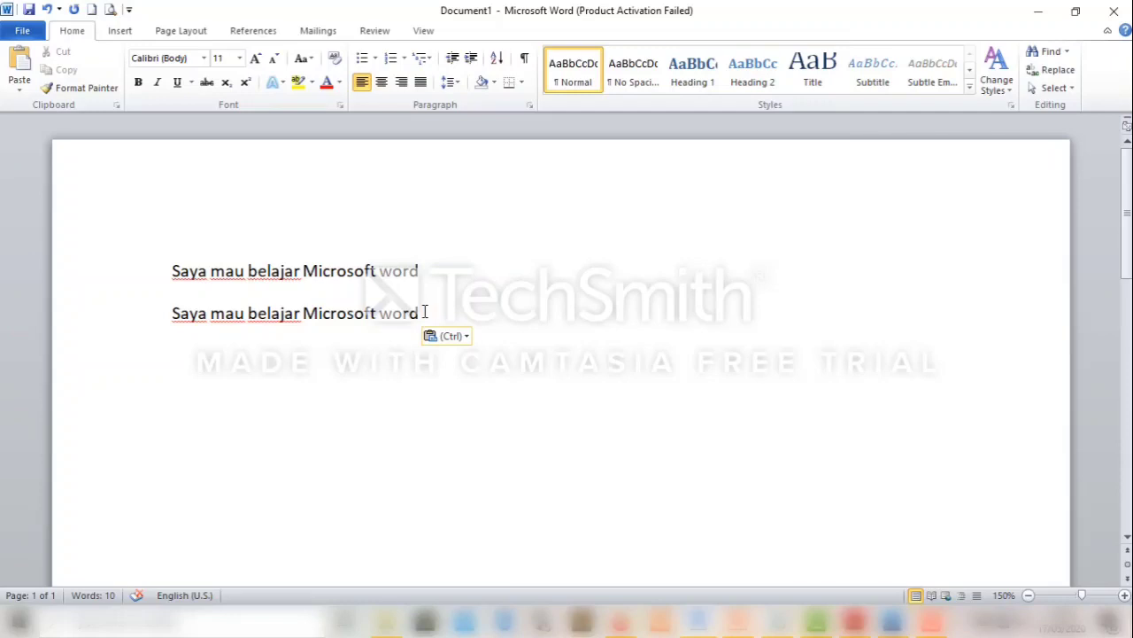
Cut the second sentence and paste it back on the second line.
left_click_drag(425, 312, 172, 311)
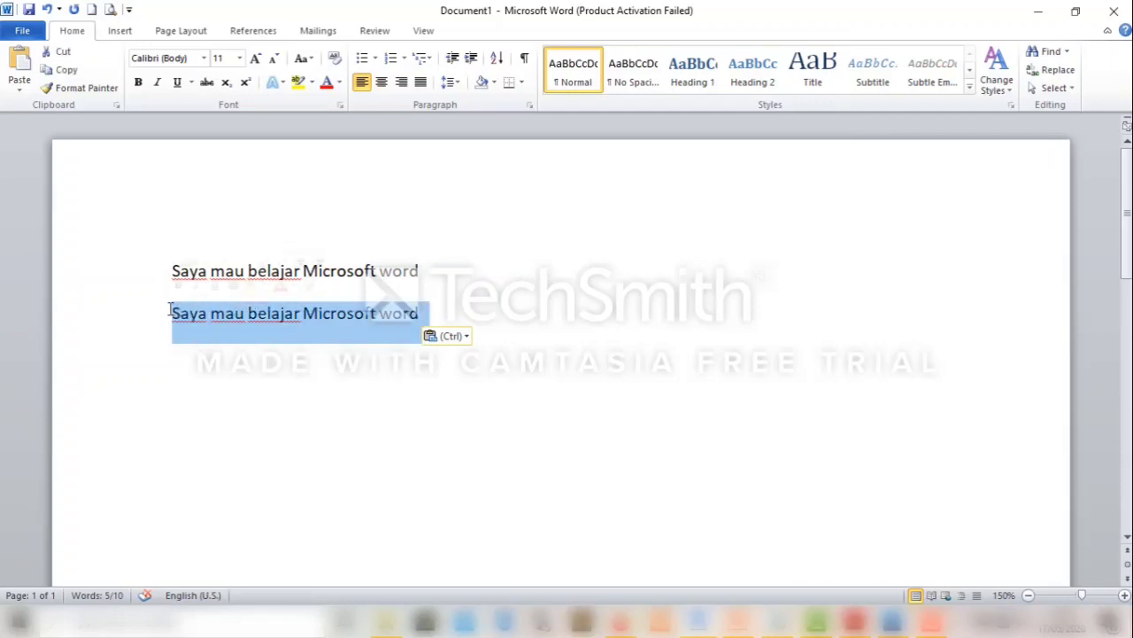
left_click(62, 51)
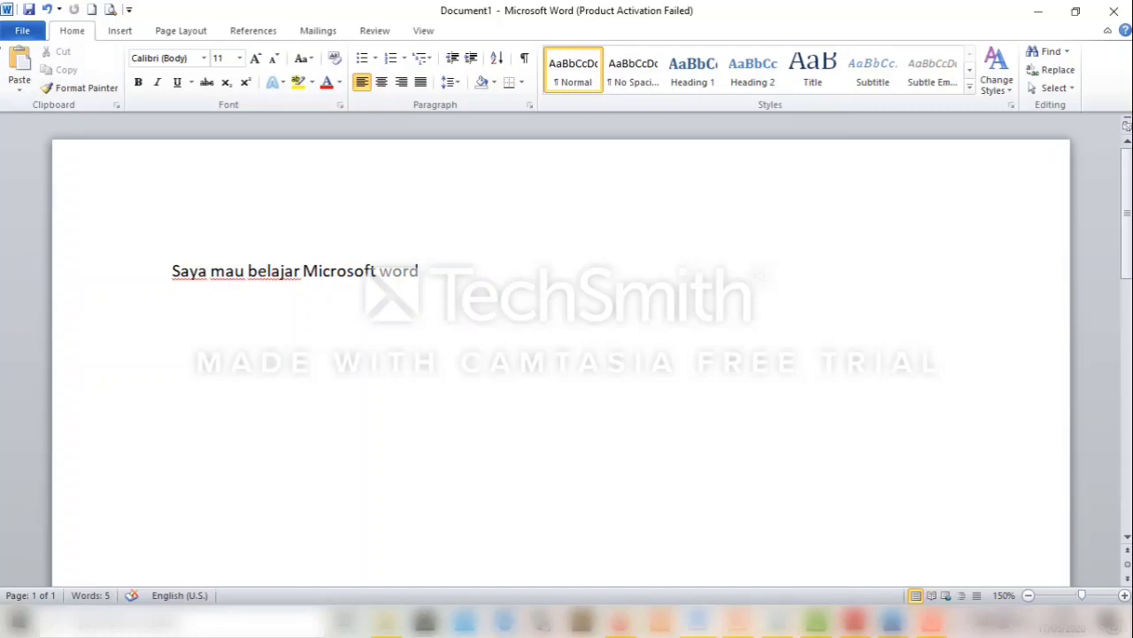
left_click(20, 60)
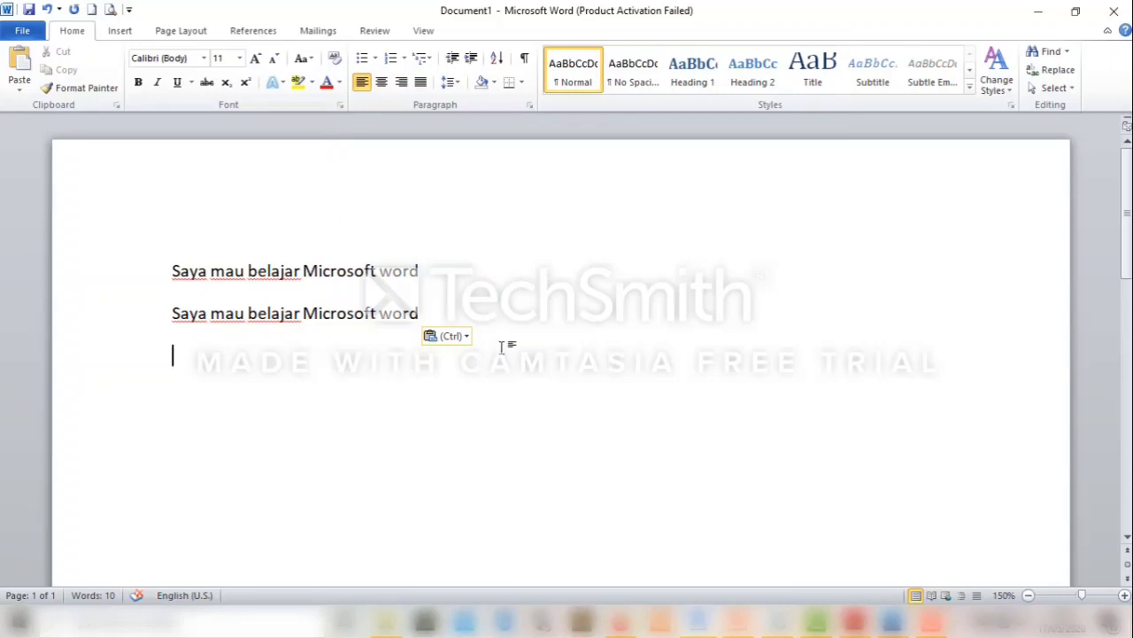
In the first sentence, make "Microsoft word" bold and "Saya" italic.
left_click_drag(423, 272, 303, 271)
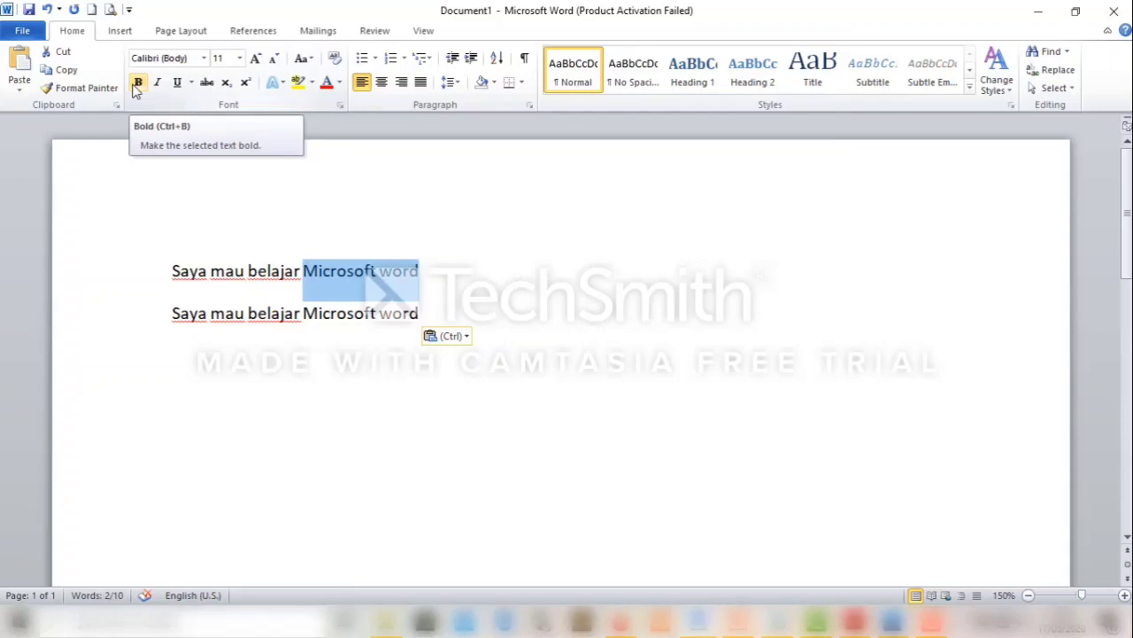
left_click(137, 83)
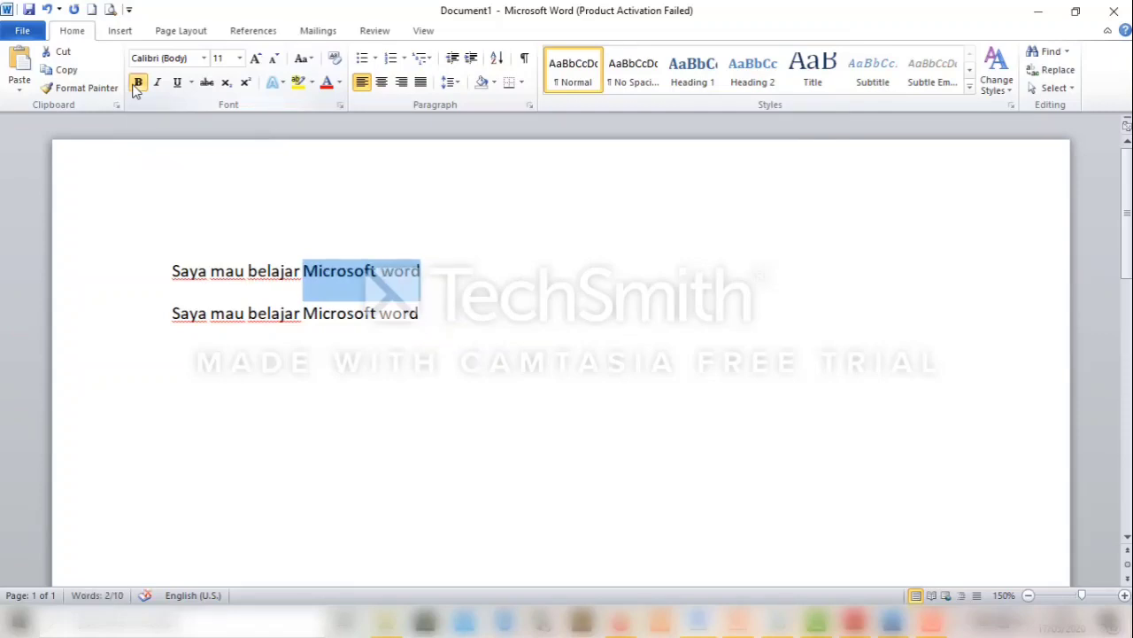
left_click(172, 271)
double_click(201, 275)
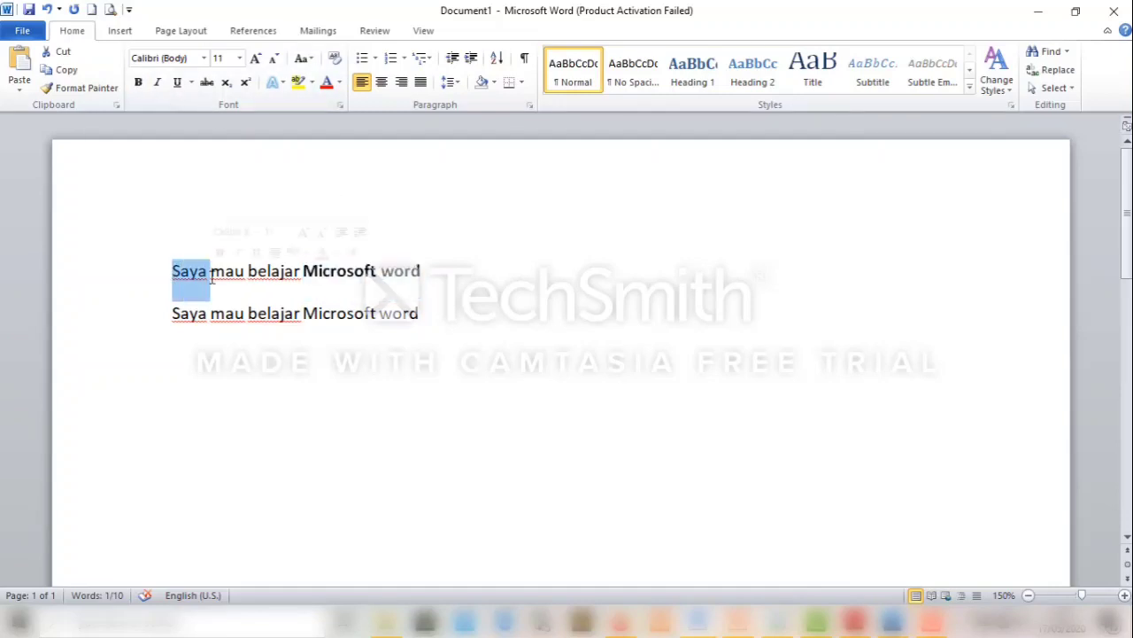
left_click(158, 84)
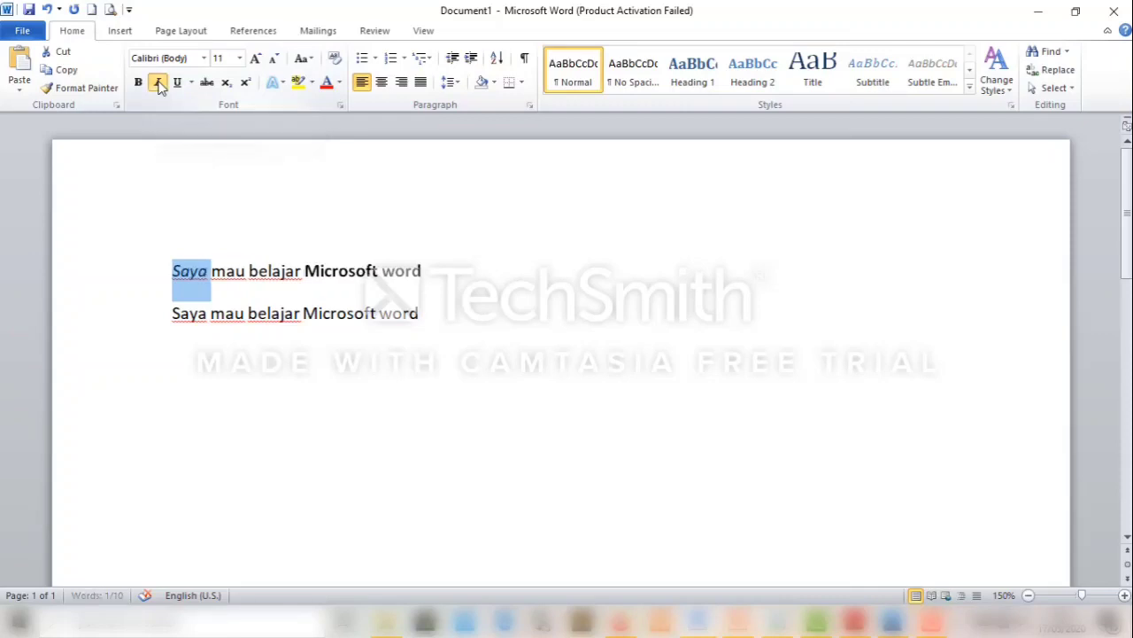
Underline the words "mau belajar" in the first sentence.
left_click(226, 271)
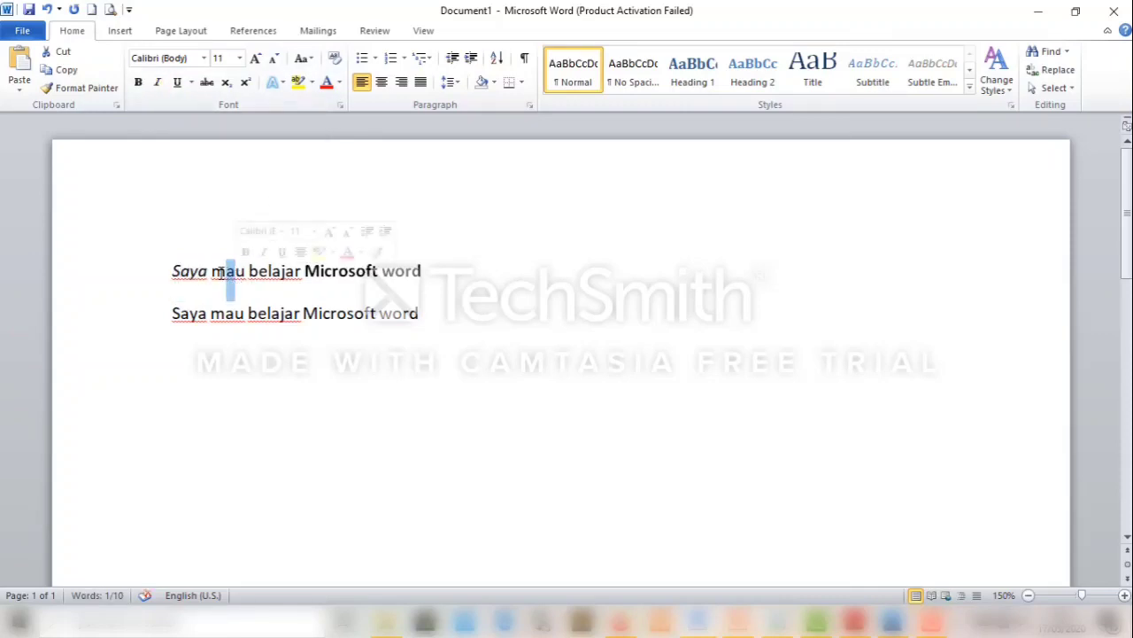
double_click(227, 271)
left_click_drag(267, 272, 281, 271)
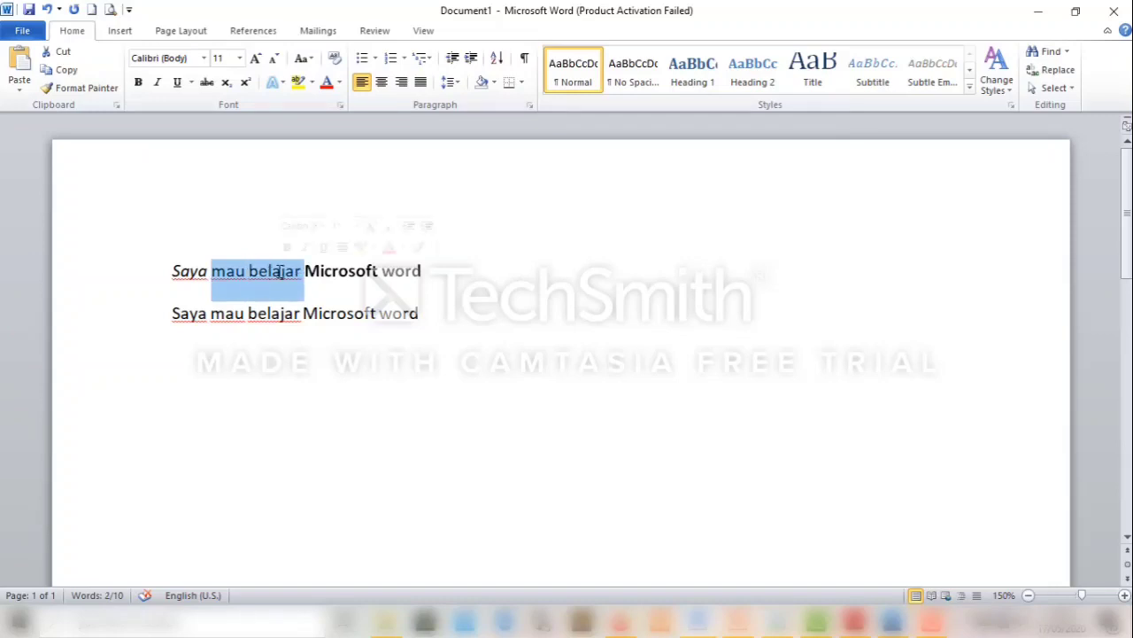
left_click(179, 85)
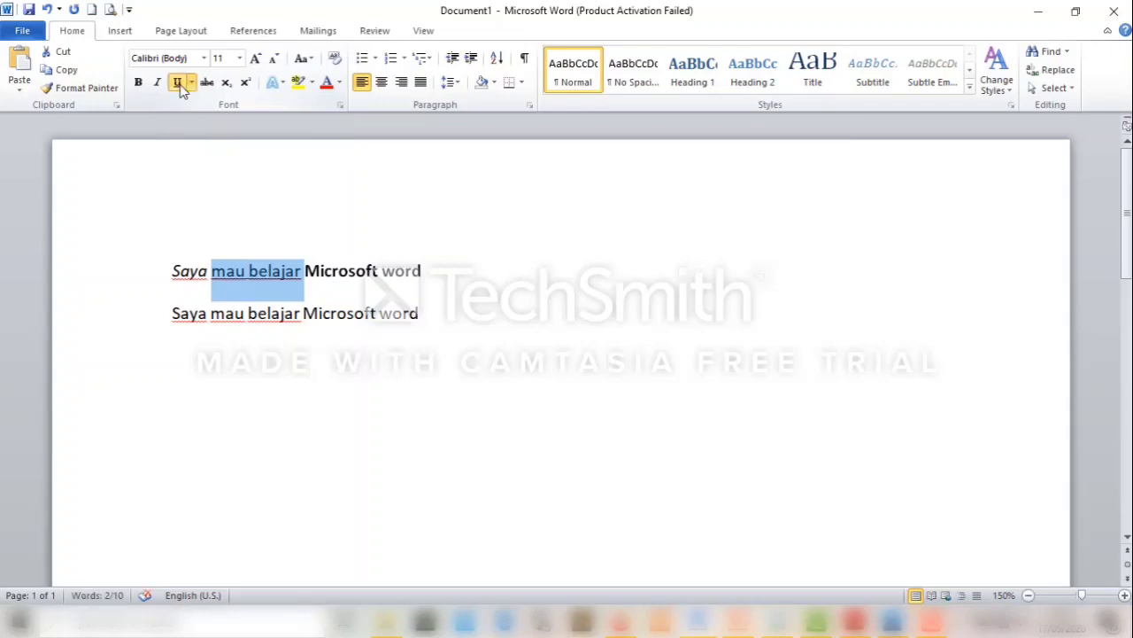
left_click(482, 266)
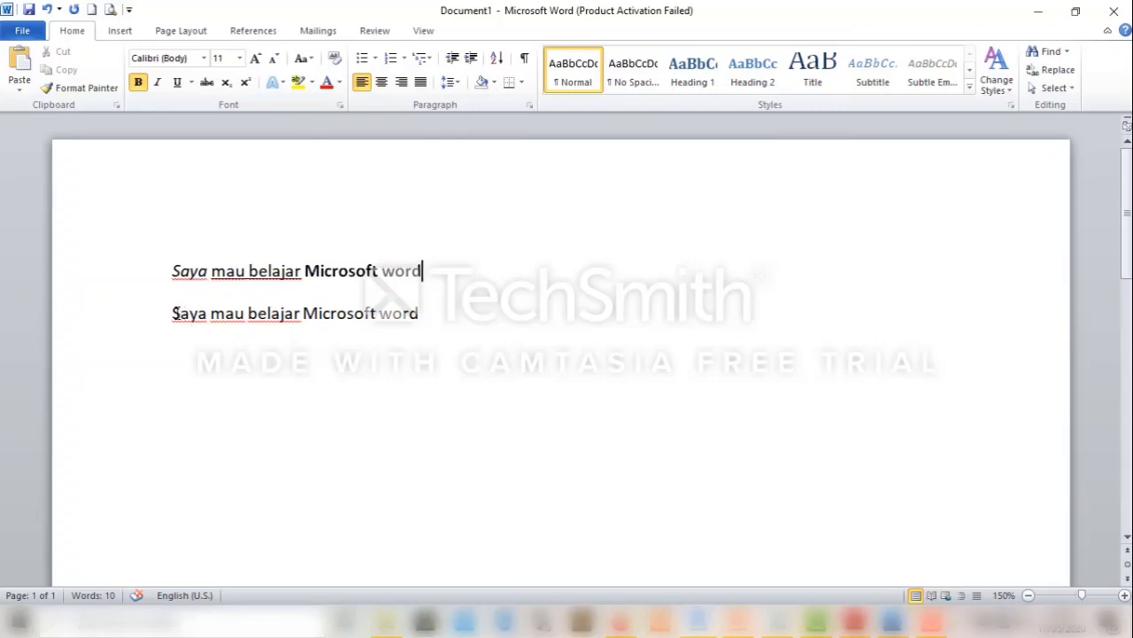
Duplicate the whole second sentence onto a new third line directly below it.
left_click_drag(174, 314, 171, 315)
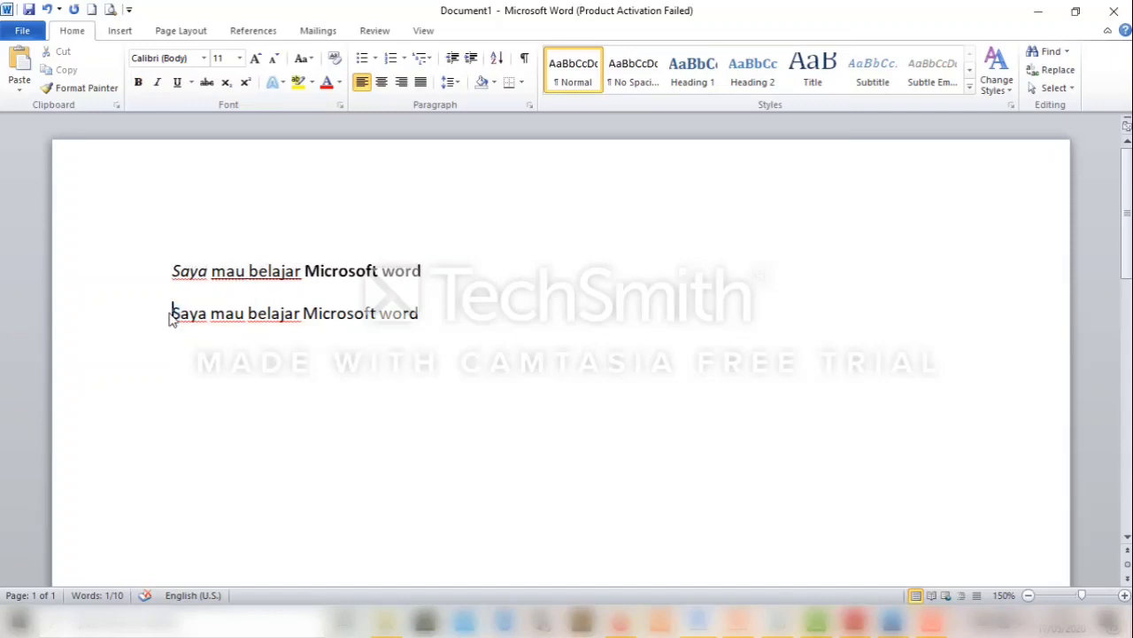
key("shift+Right")
key("shift+Right")
key("shift+Right")
key("shift+Right")
key("shift+Right")
key("shift+Right")
key("shift+Right")
key("shift+Right")
key("shift+Right")
key("shift+Right")
key("shift+Right")
key("shift+Right")
key("shift+Right")
key("shift+Right")
key("shift+Right")
key("shift+Right")
key("shift+Right")
key("shift+Right")
key("shift+Right")
key("shift+Right")
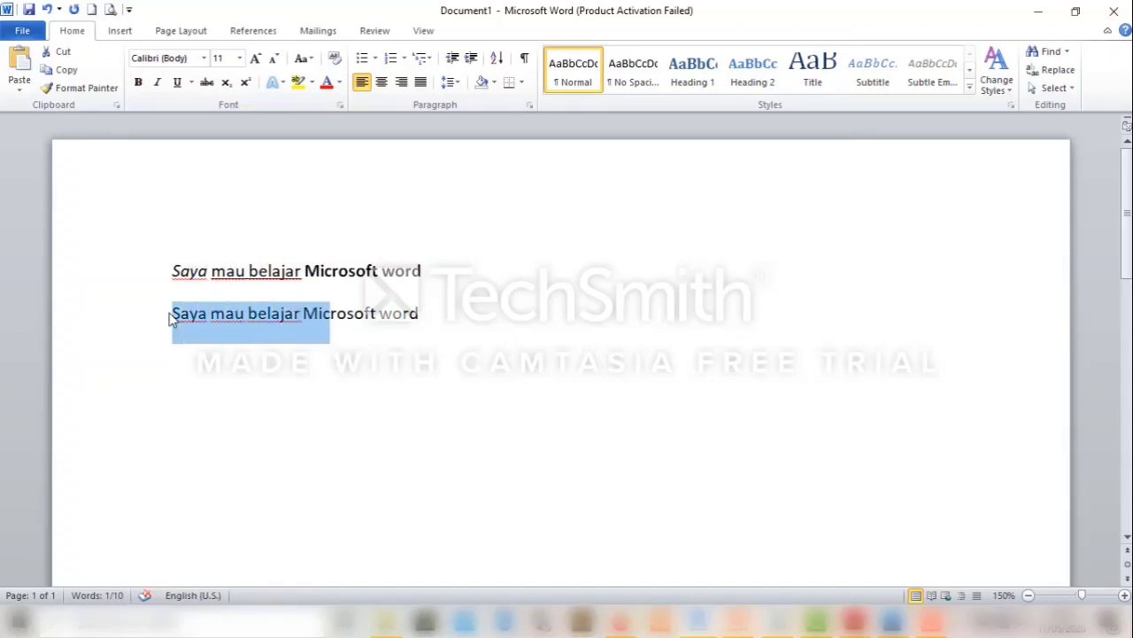
key("shift+Left")
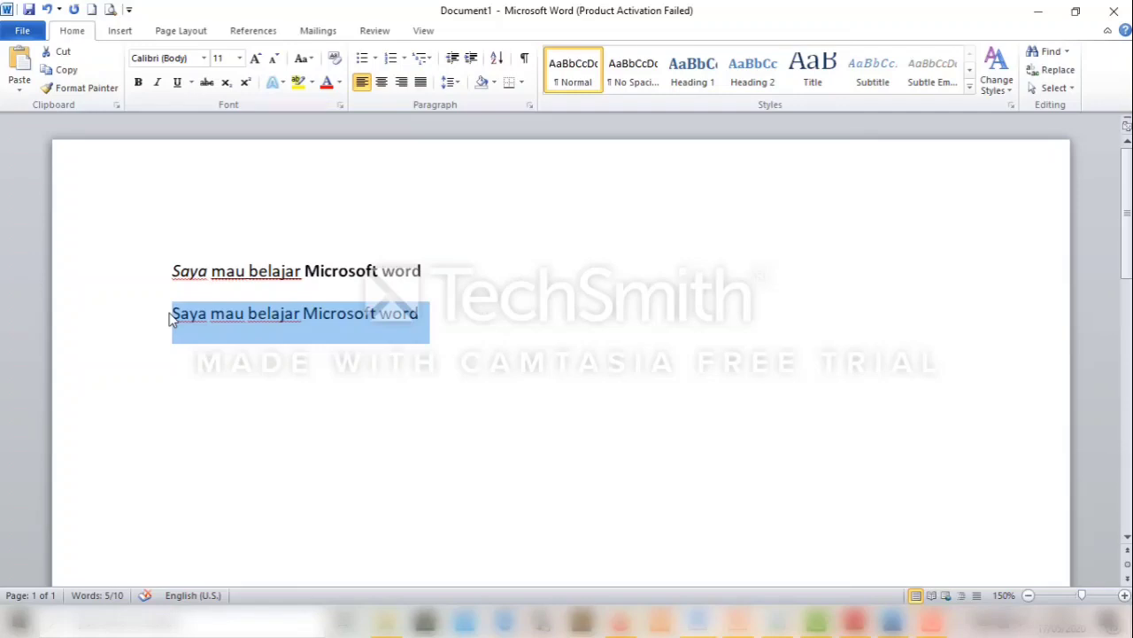
left_click(448, 317)
key("Return")
key("ctrl+v")
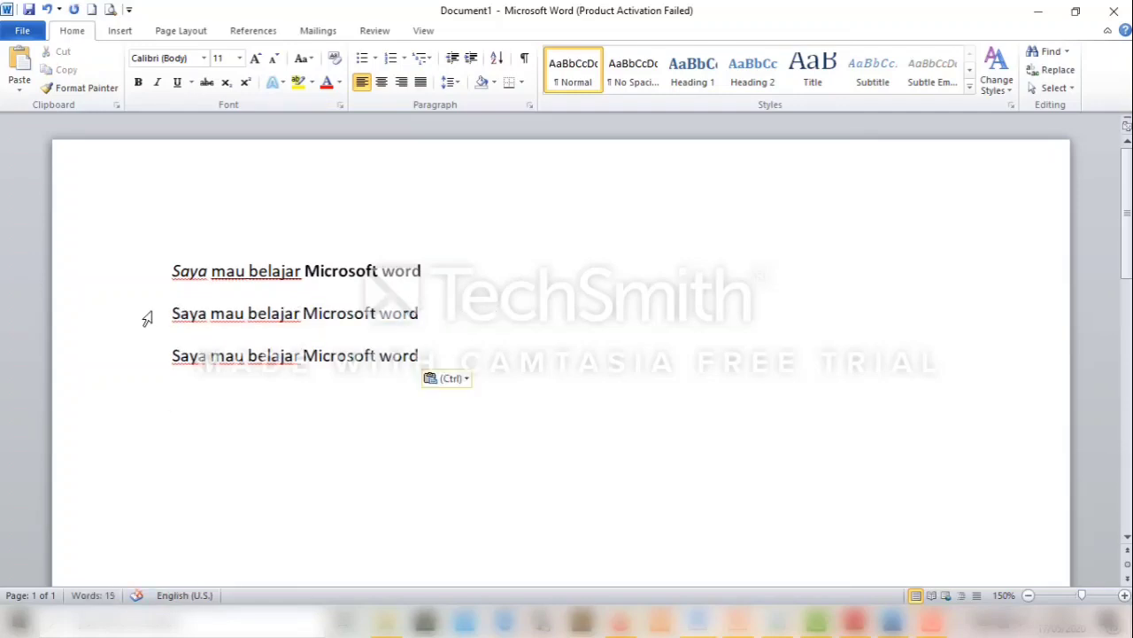
Format the entire second sentence as bold, italic and underlined.
left_click_drag(170, 313, 437, 313)
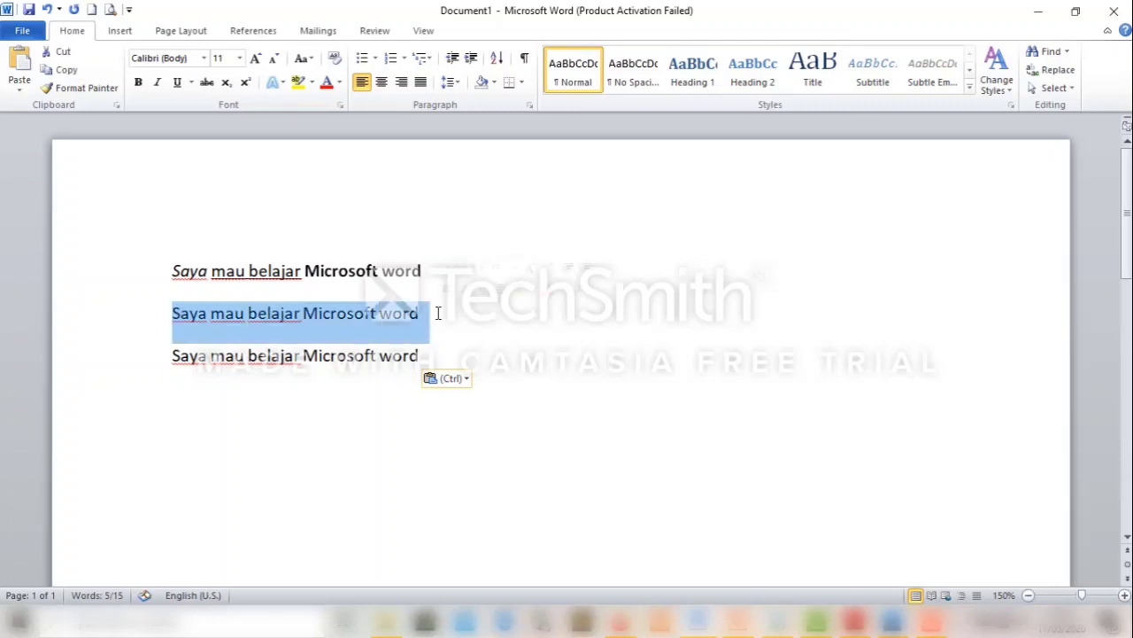
left_click(138, 84)
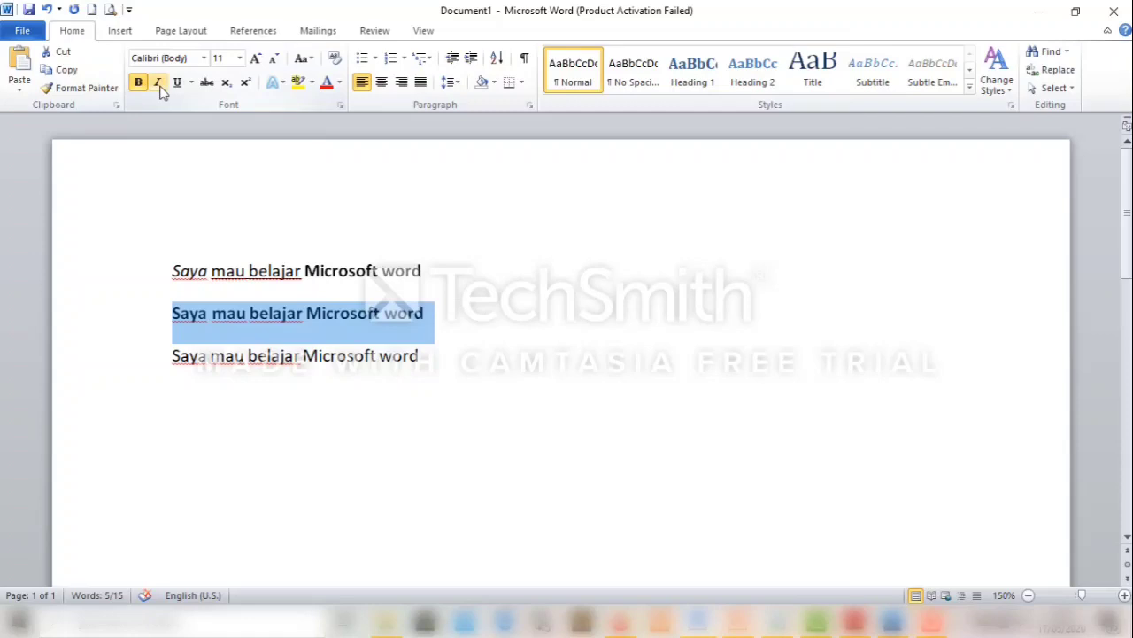
left_click(158, 85)
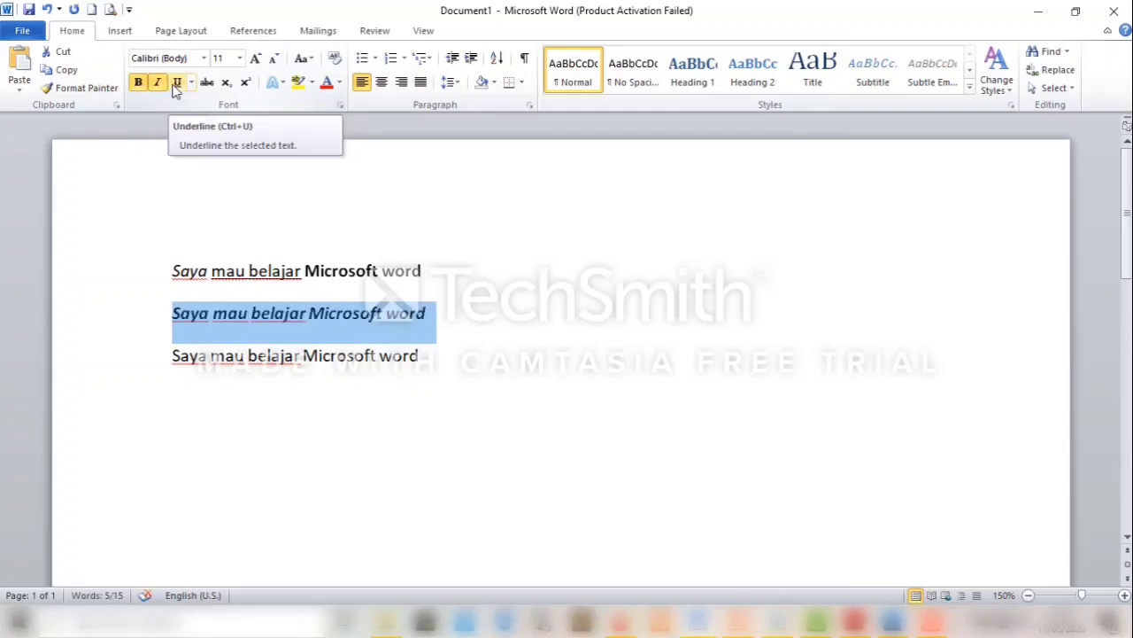
left_click(175, 86)
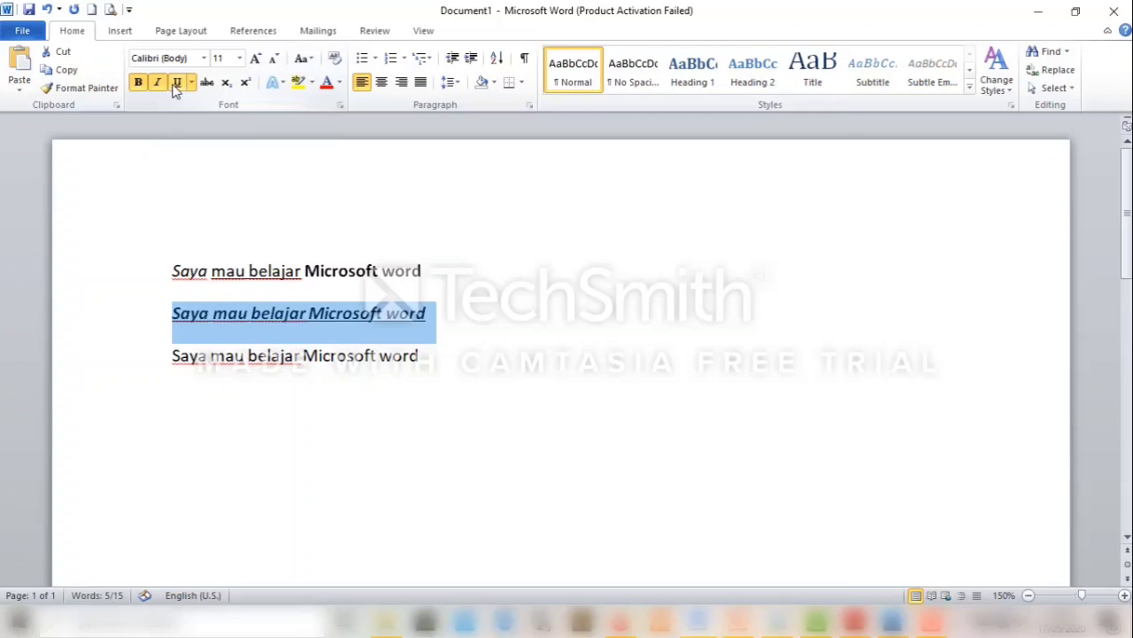
Change the font of the whole first sentence to Times New Roman.
left_click(433, 363)
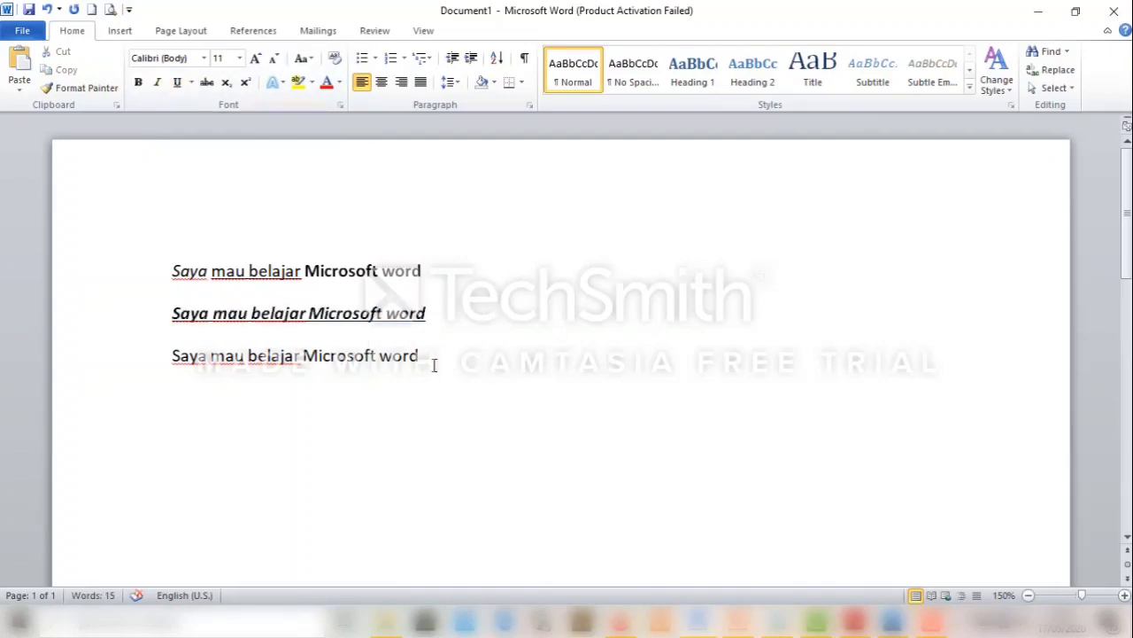
left_click(444, 311)
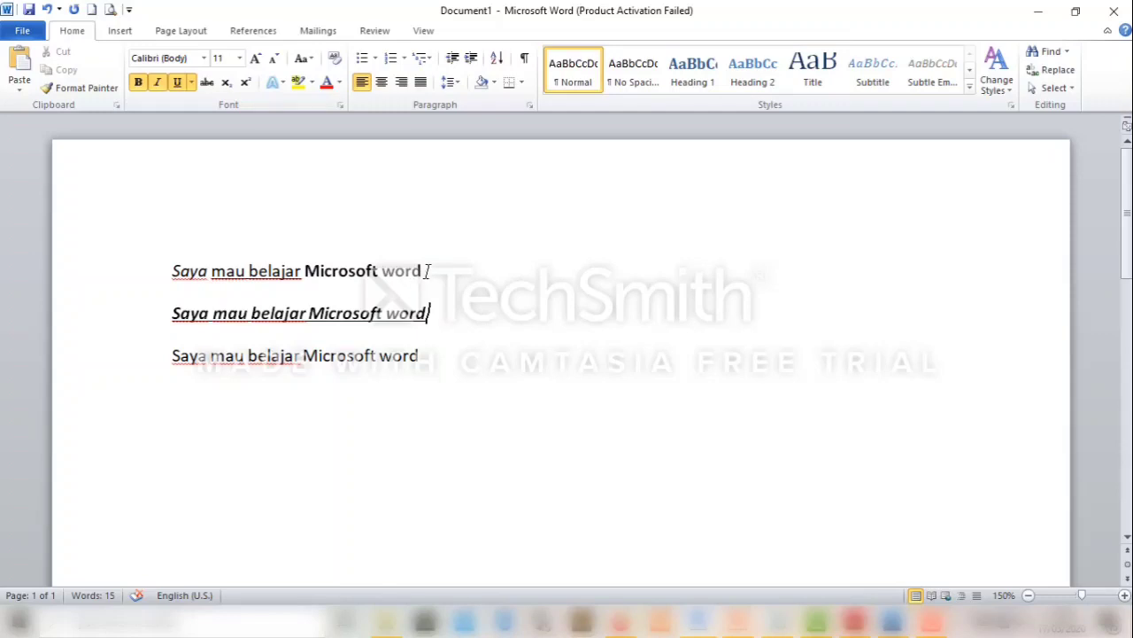
left_click(421, 266)
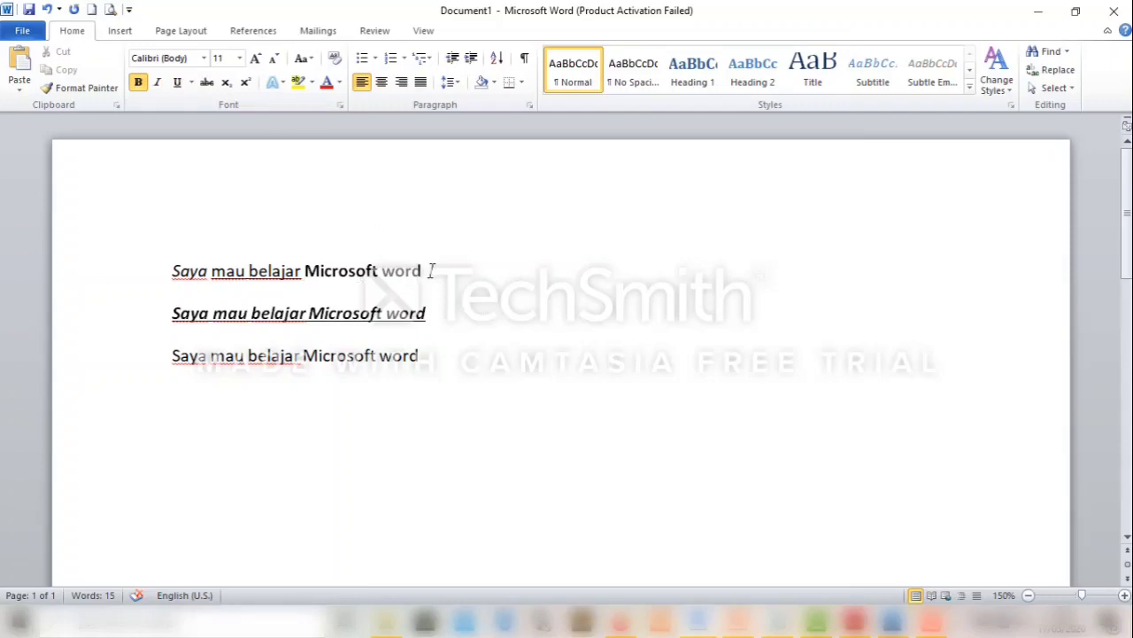
left_click_drag(423, 268, 338, 260)
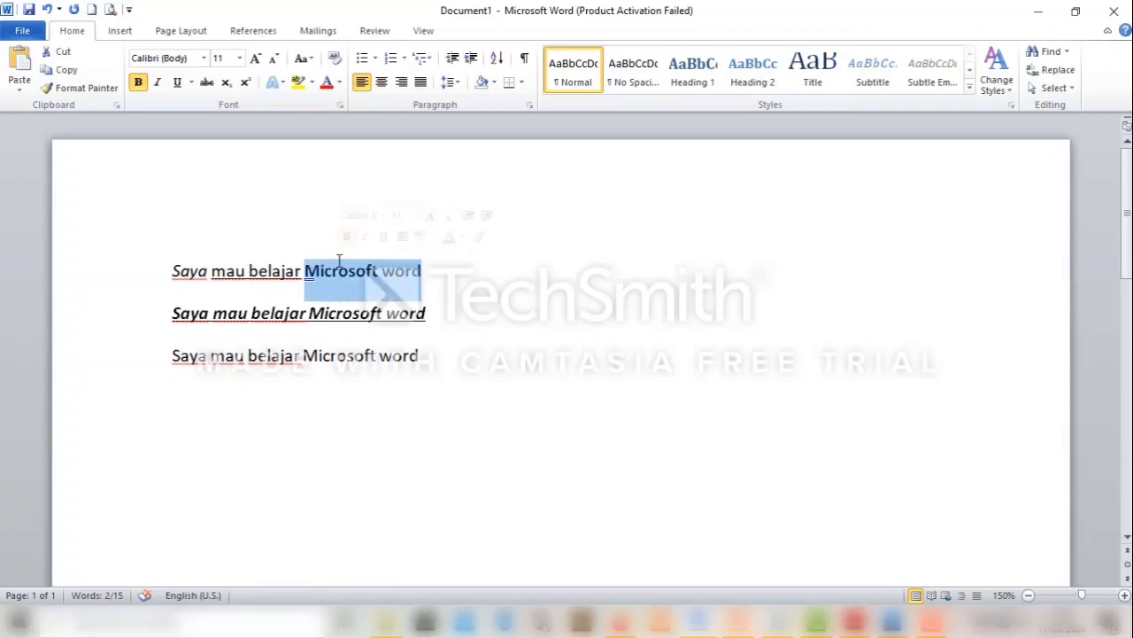
key("shift+Left")
key("shift+Left")
key("shift+Left")
key("shift+Left")
key("shift+Left")
key("shift+Left")
key("shift+Left")
key("shift+Left")
key("shift+Left")
key("shift+Left")
key("shift+Left")
key("shift+Left")
key("shift+Left")
key("shift+Left")
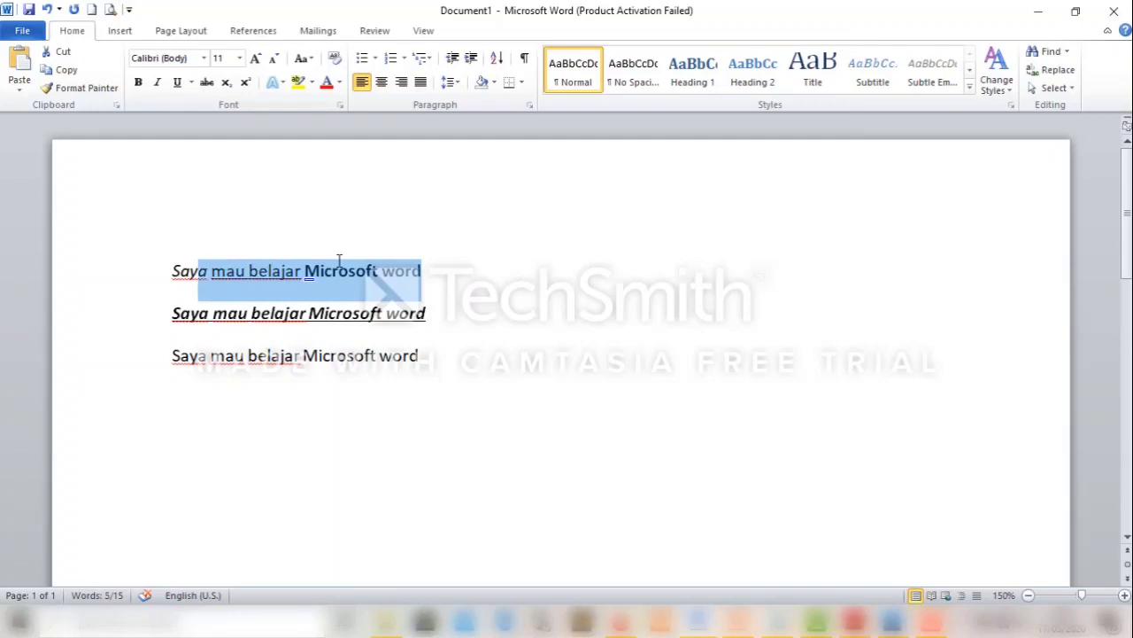
key("shift+Left")
key("shift+Left")
key("shift+Left")
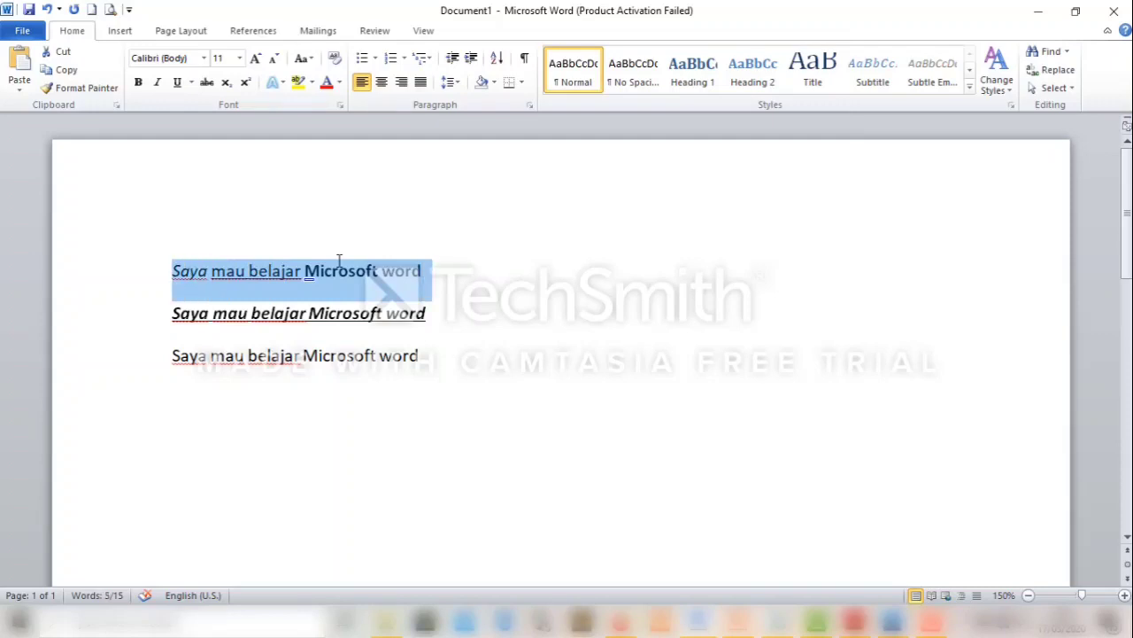
left_click(204, 58)
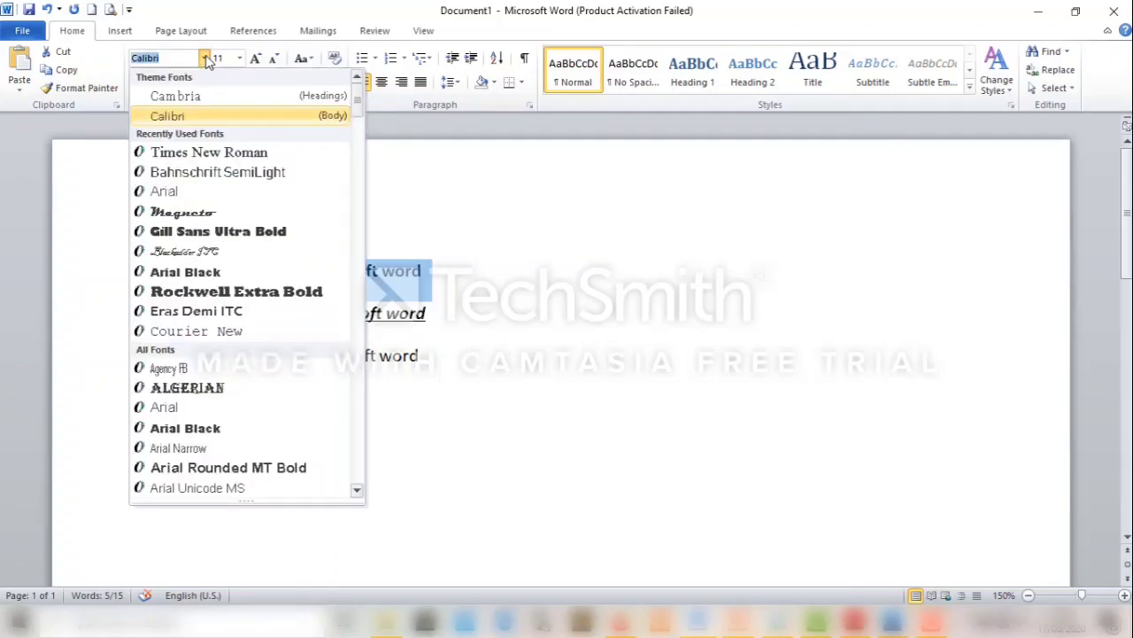
mouse_move(360, 111)
left_mouse_down()
mouse_move(360, 133)
mouse_move(361, 107)
left_mouse_up()
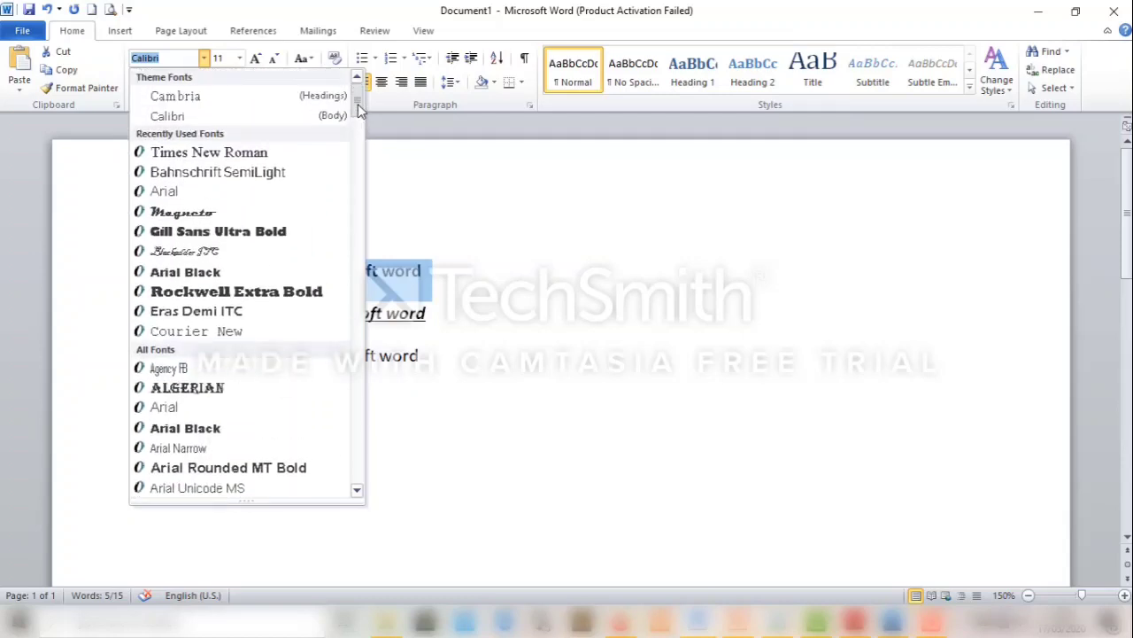
left_click(166, 157)
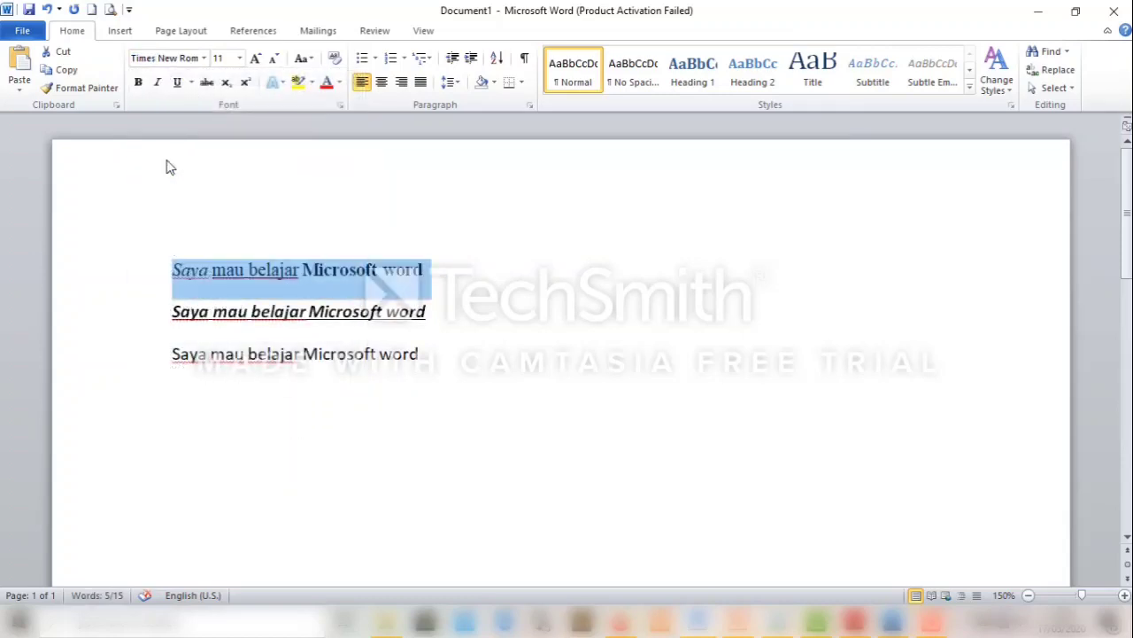
Set the font size of the whole first sentence to 16.
key("ctrl+End")
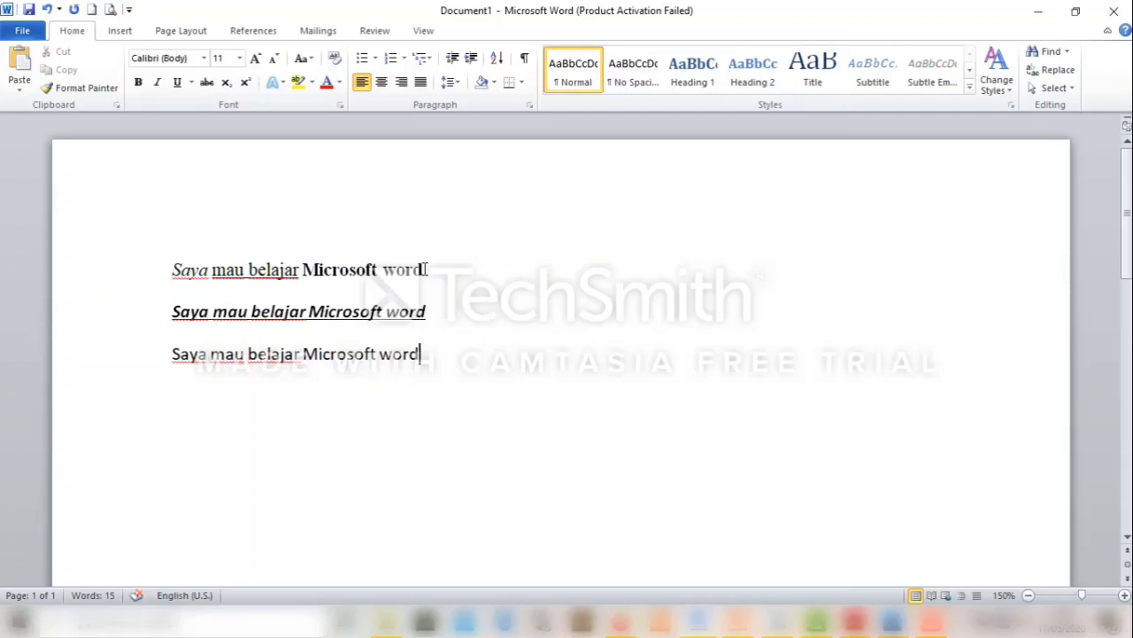
left_click_drag(428, 269, 151, 272)
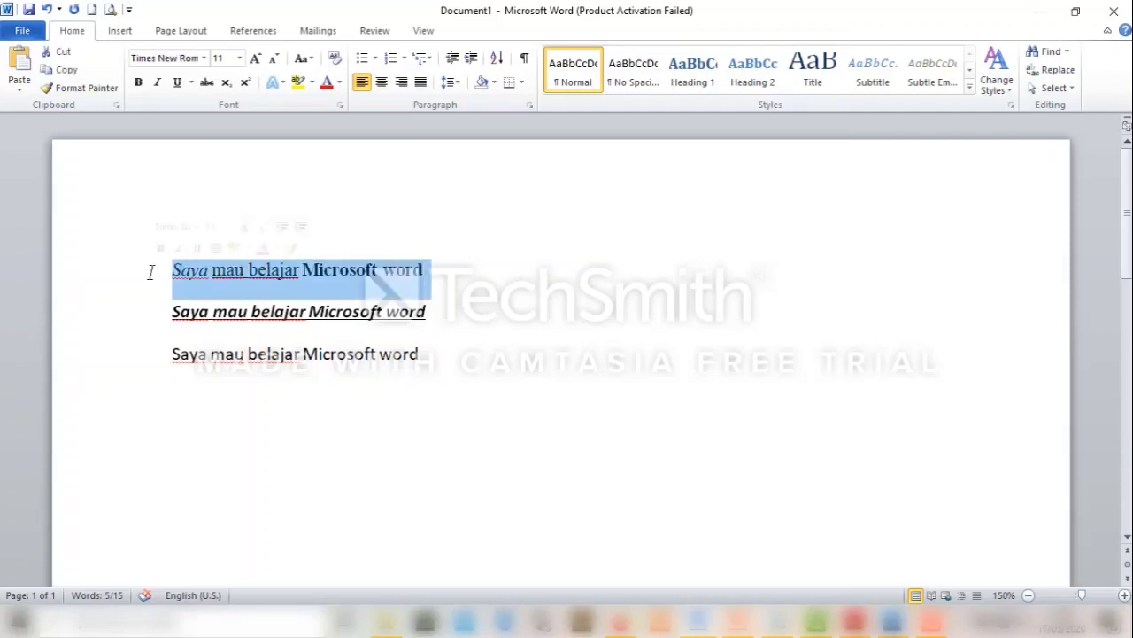
left_click(240, 58)
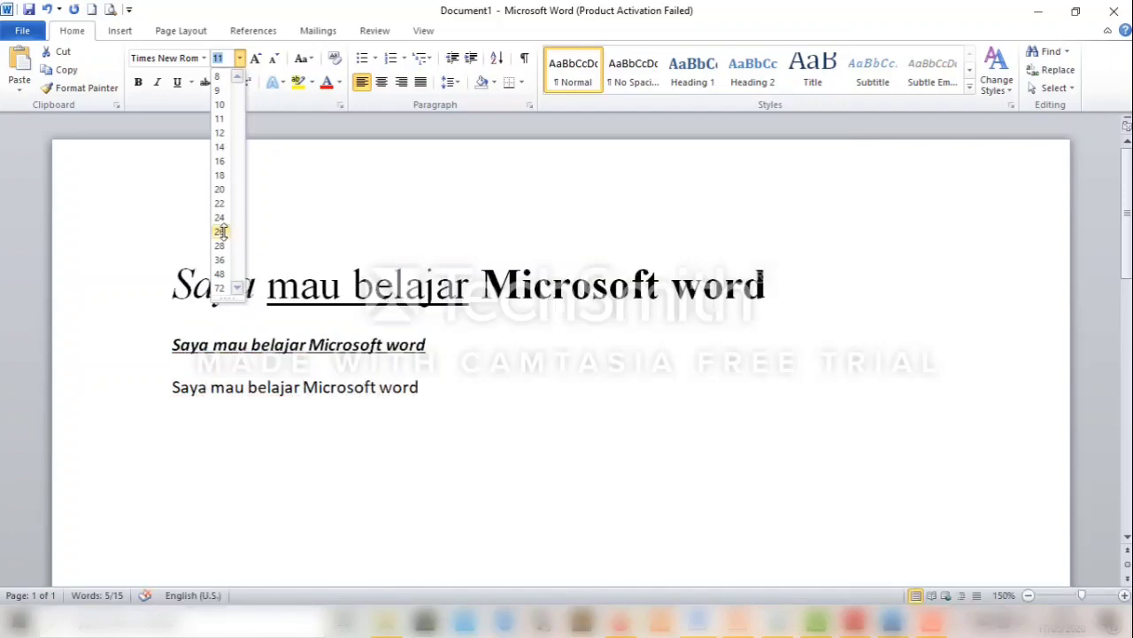
left_click(221, 165)
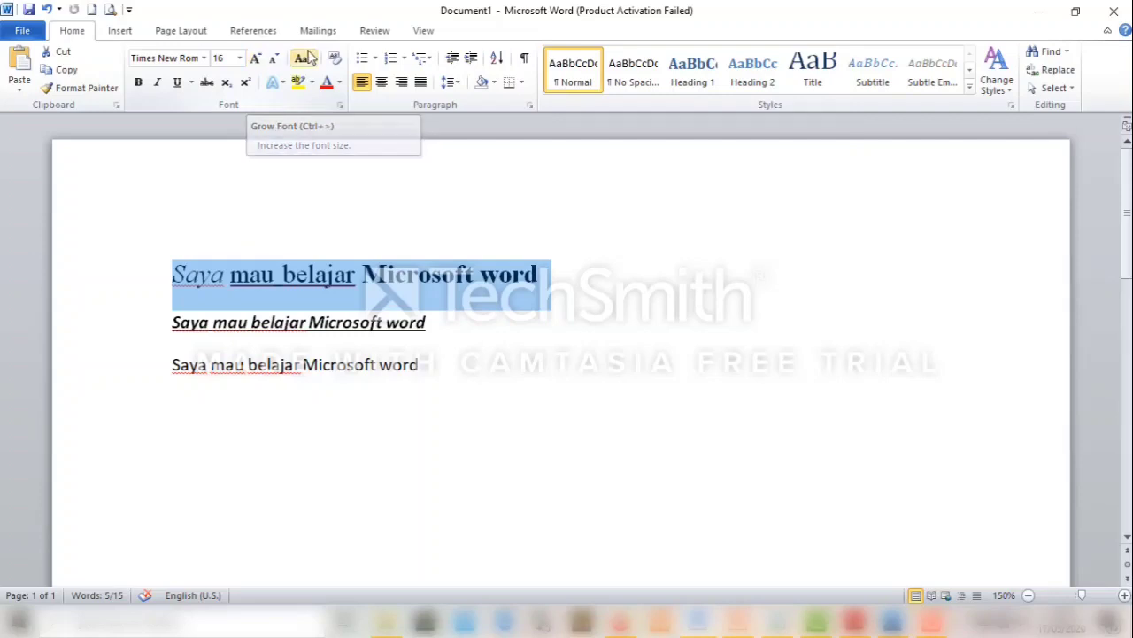
Grow the first sentence's font stepwise to size 20 and shrink it back down to size 14.
left_click(256, 58)
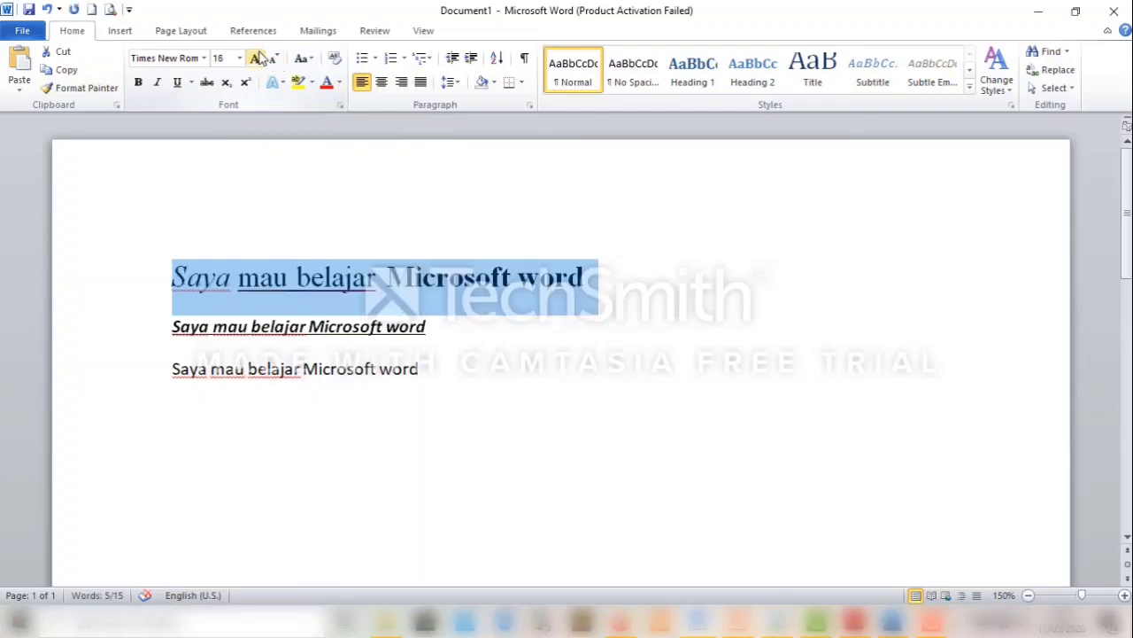
left_click(256, 59)
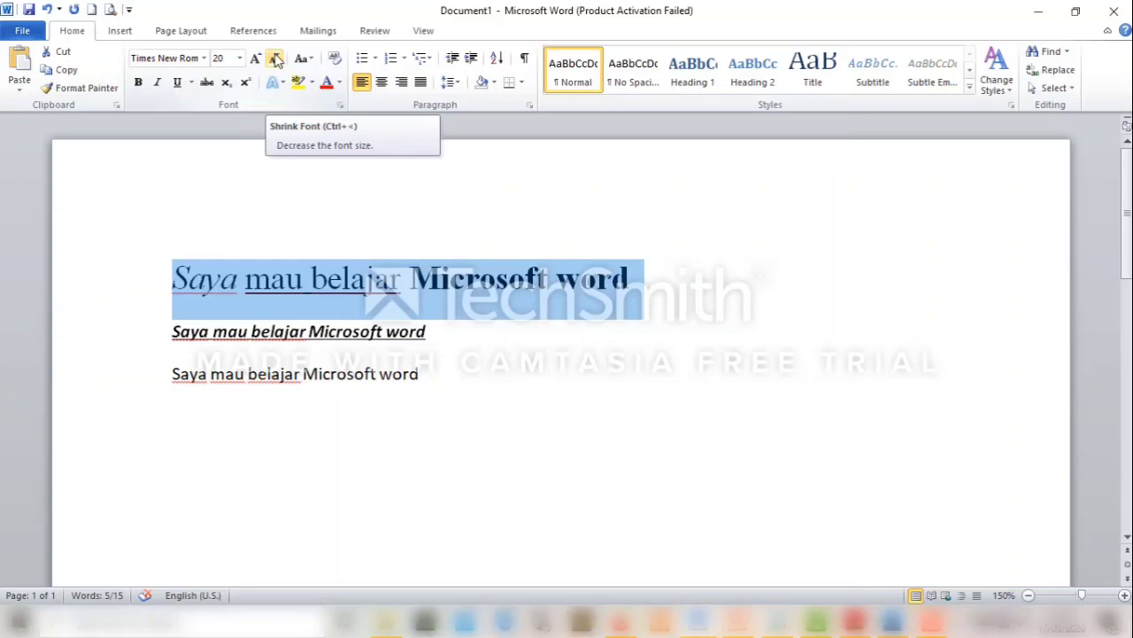
left_click(275, 59)
left_click(276, 58)
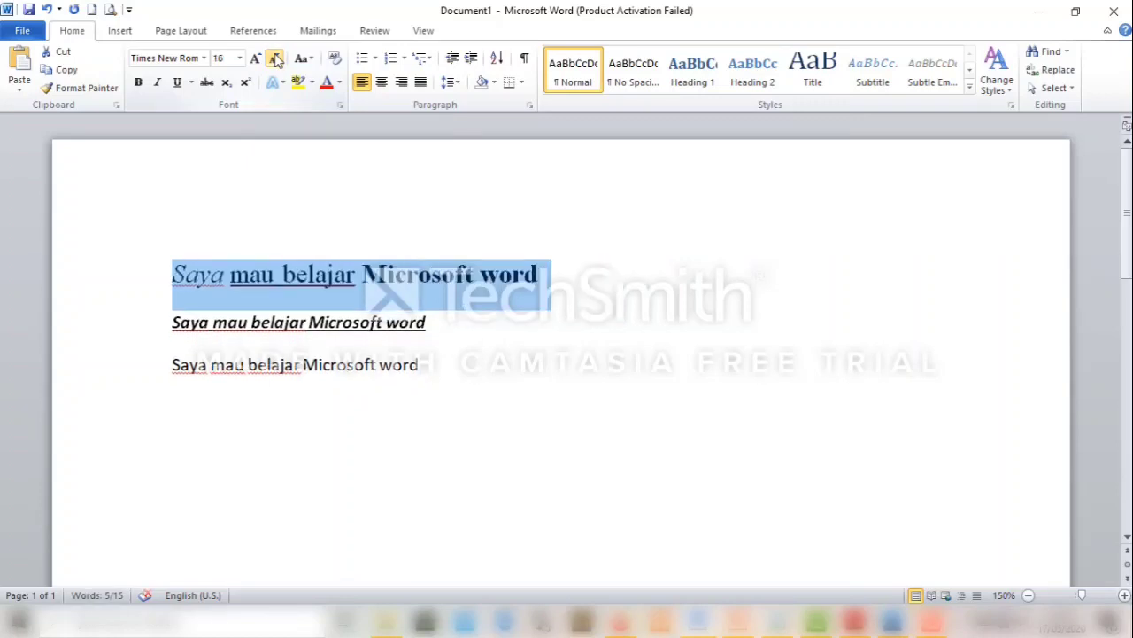
left_click(275, 59)
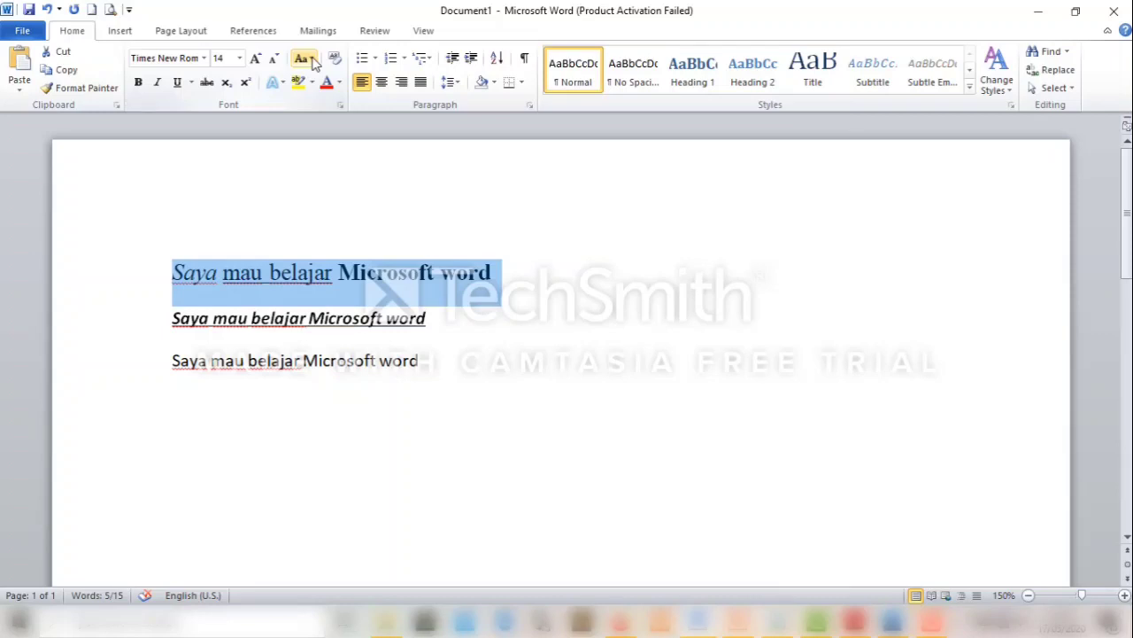
Change the case of the third sentence to Capitalize Each Word.
triple_click(424, 370)
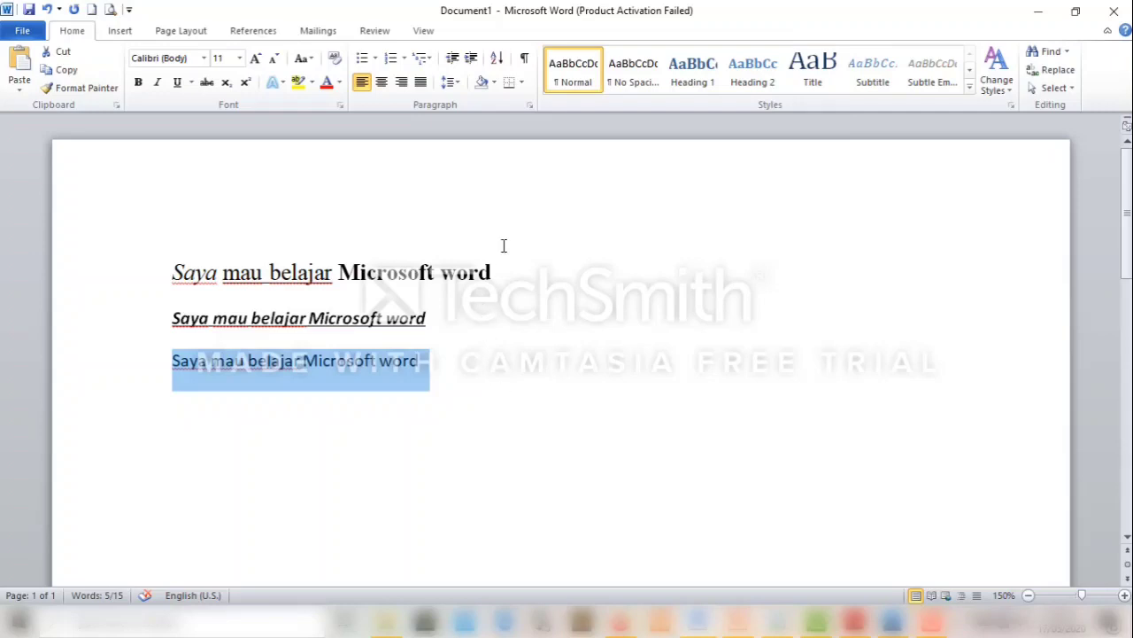
left_click(312, 60)
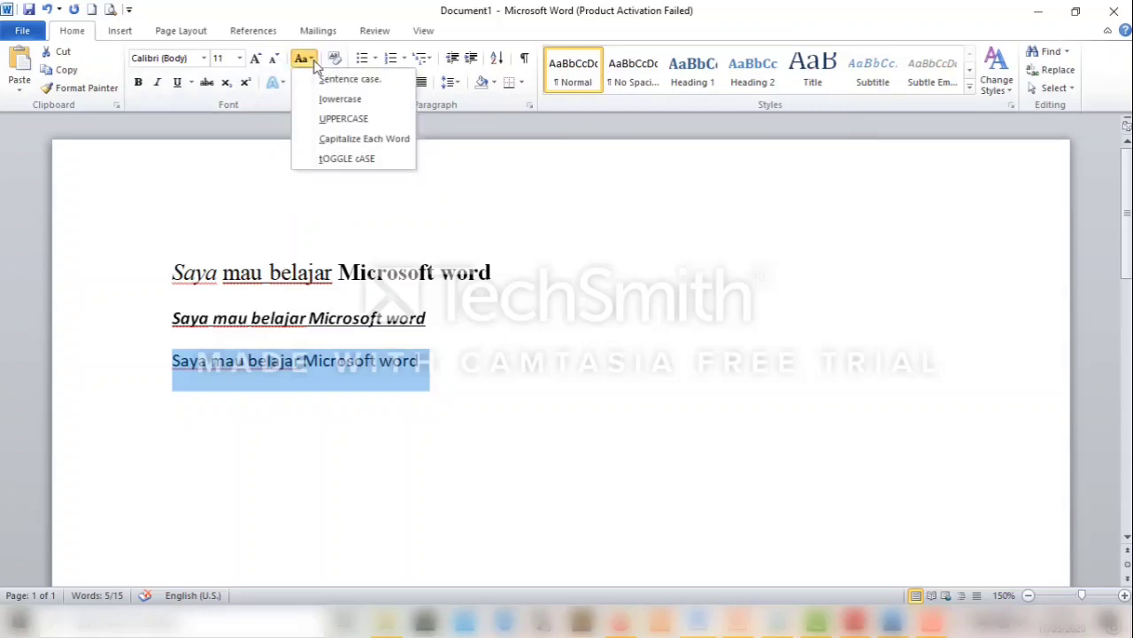
left_click(316, 144)
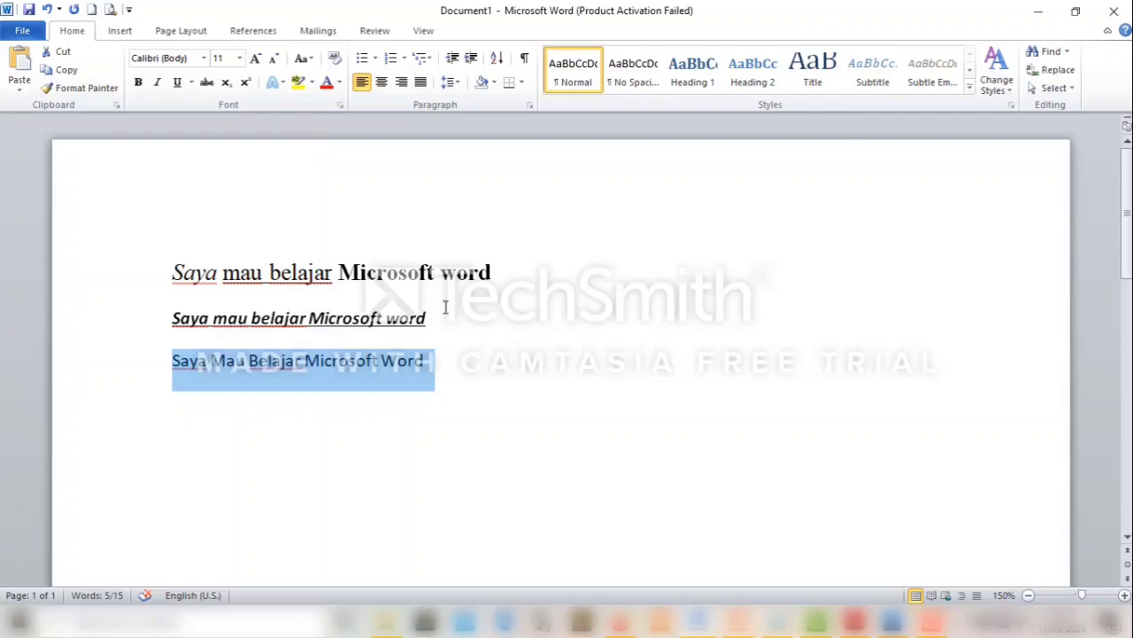
Convert the whole second sentence to UPPERCASE and deselect it.
left_click_drag(434, 317, 127, 335)
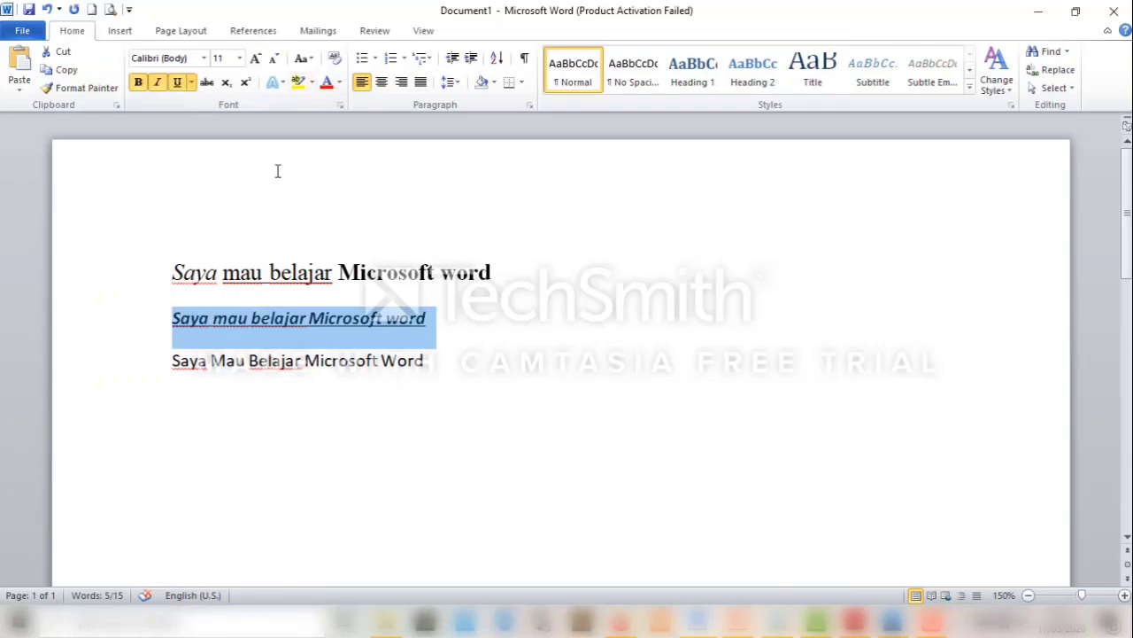
left_click(316, 57)
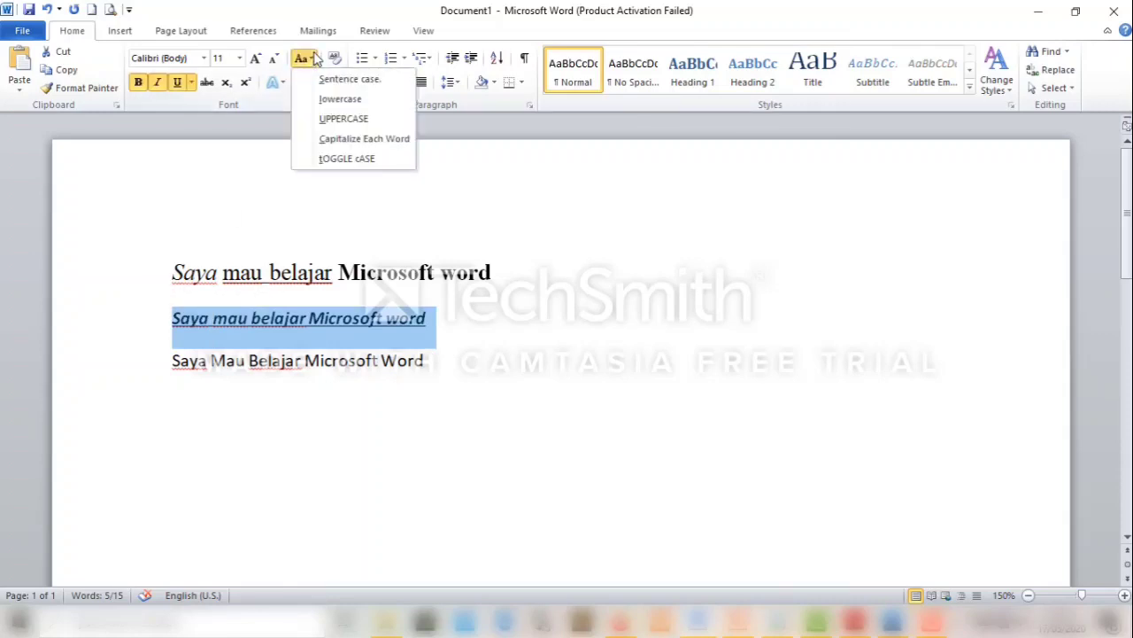
left_click(320, 121)
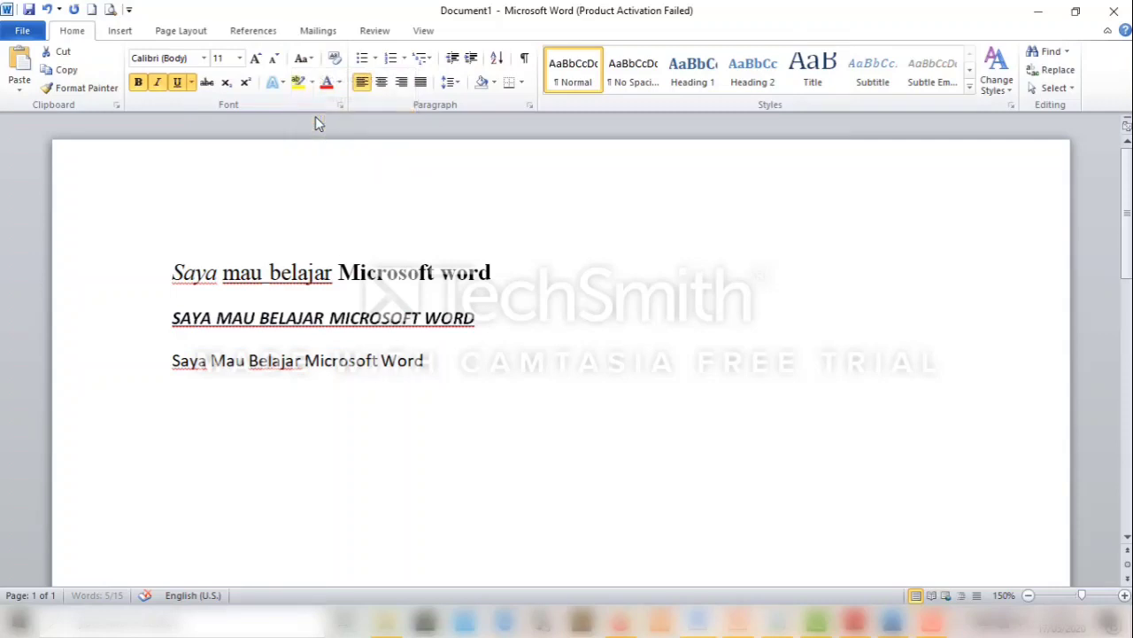
left_click(478, 361)
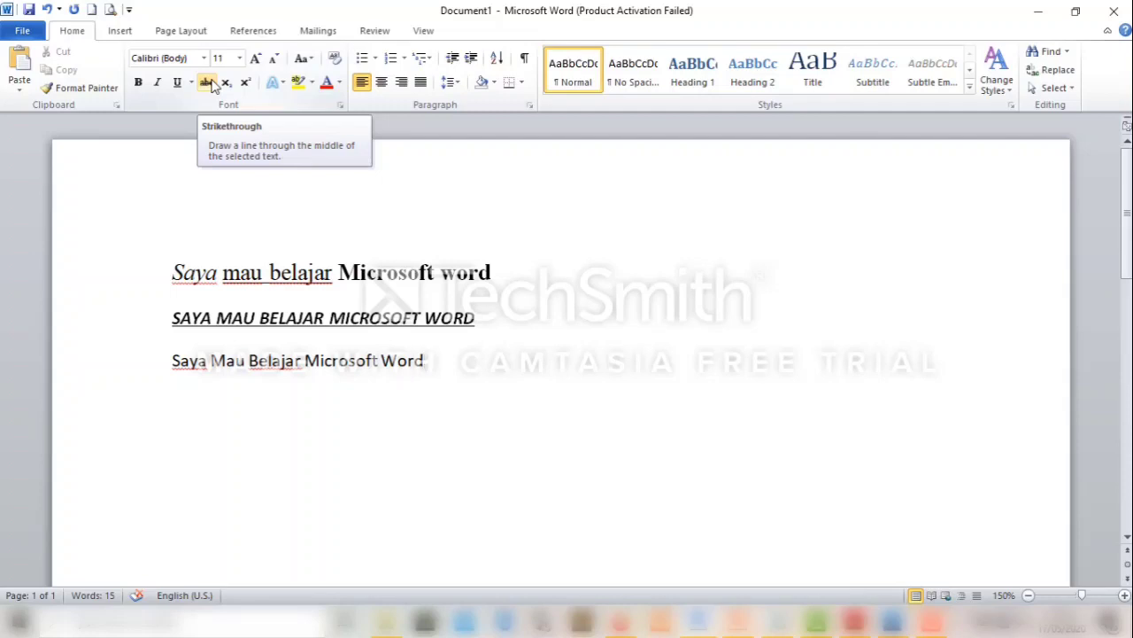
Apply strikethrough to the entire third sentence and deselect it.
left_click_drag(433, 361, 184, 383)
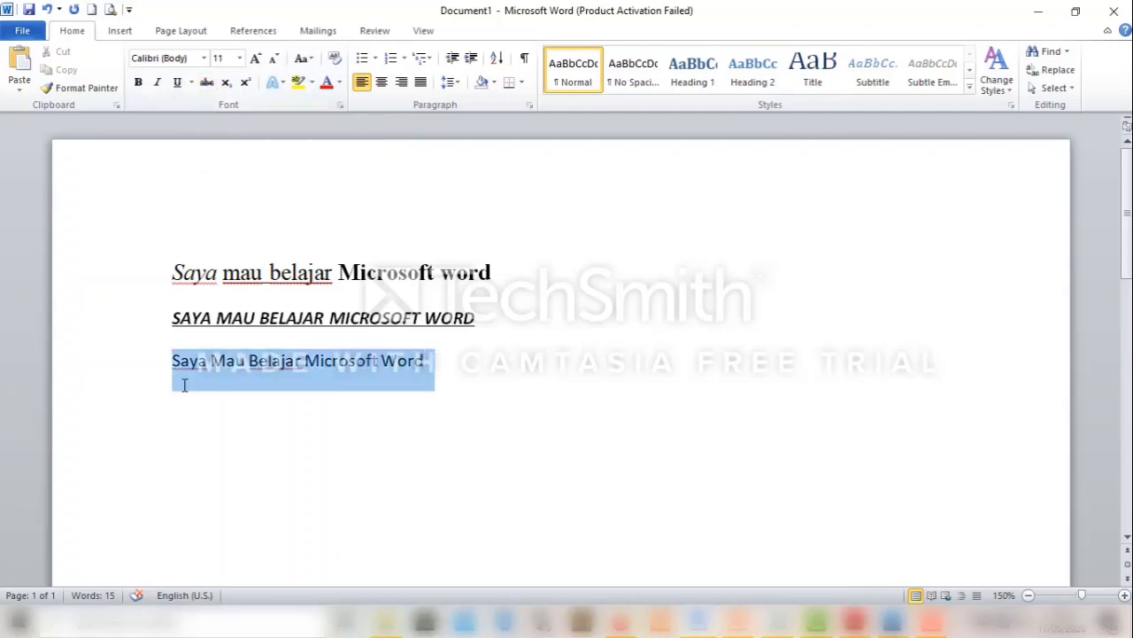
left_click(207, 82)
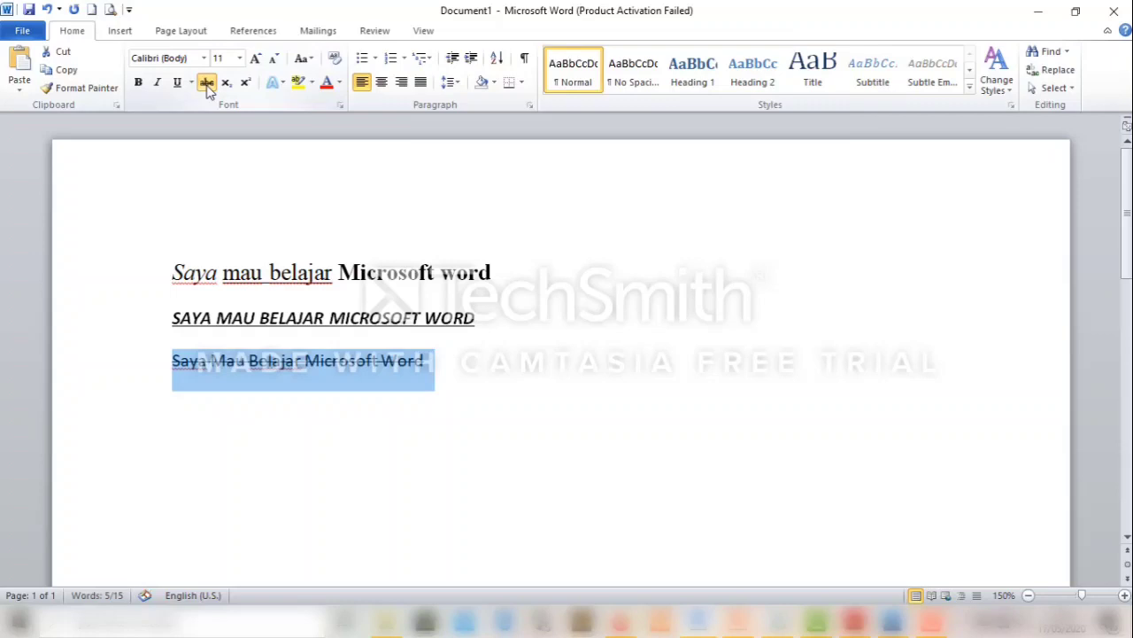
left_click(493, 365)
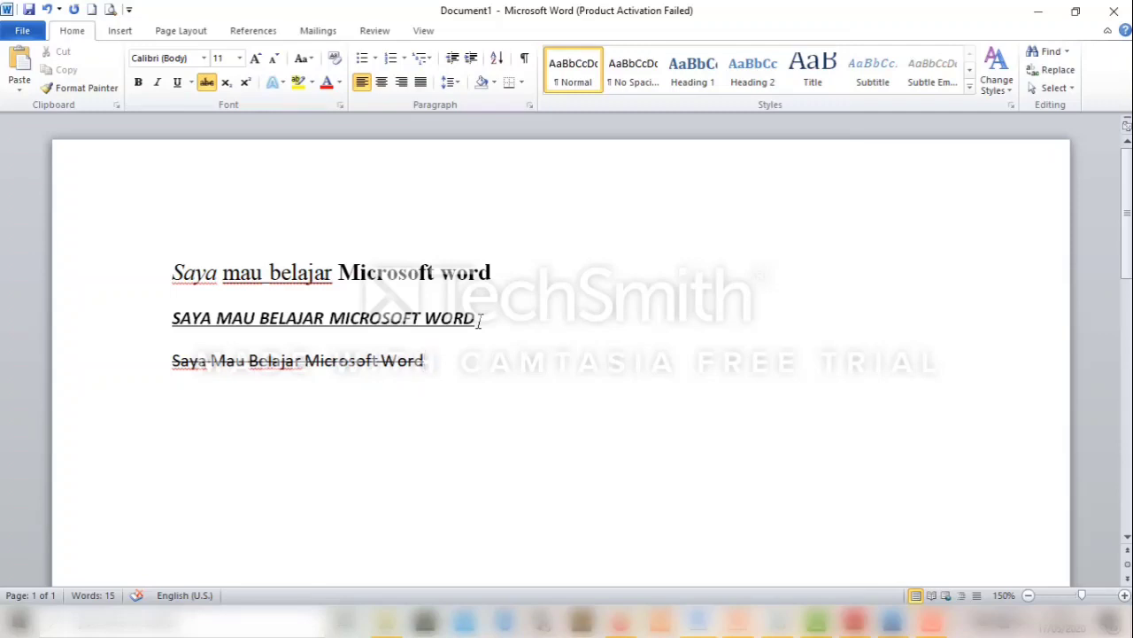
Try out several standard palette colours, including orange, blue and pink, as the second sentence's font colour without applying any.
left_click_drag(480, 321, 201, 331)
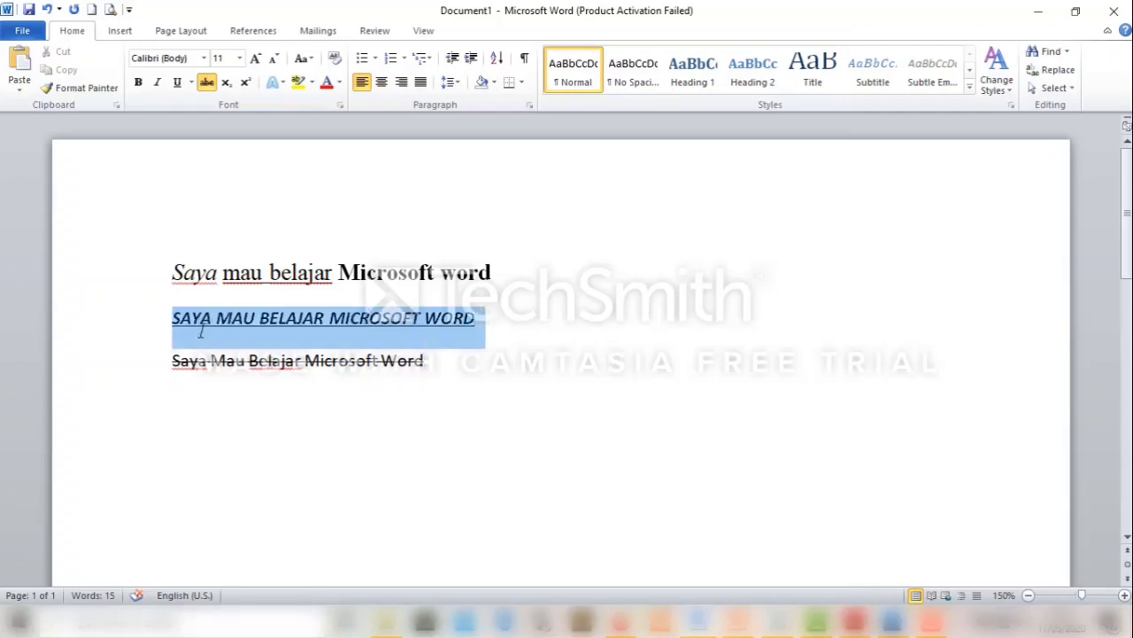
left_click(340, 82)
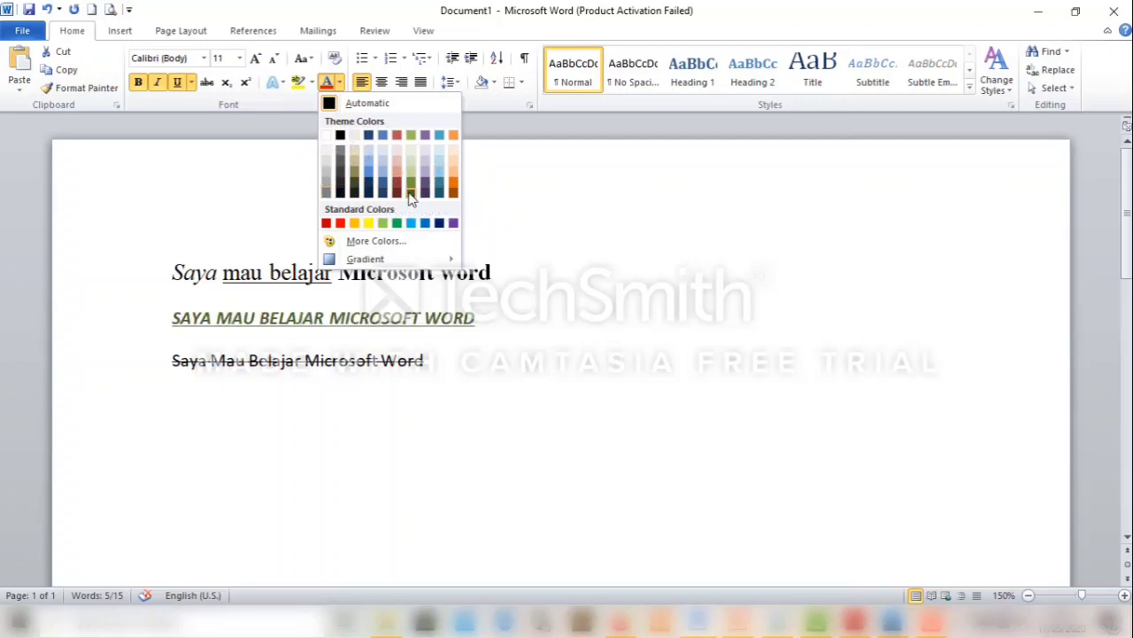
left_click(383, 244)
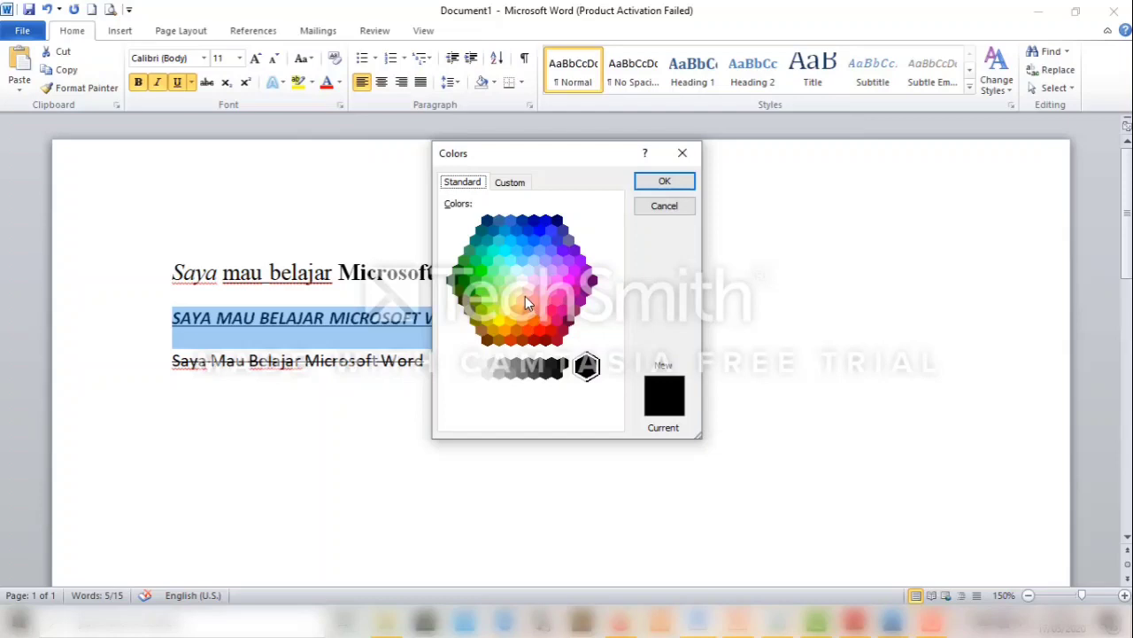
left_click(524, 320)
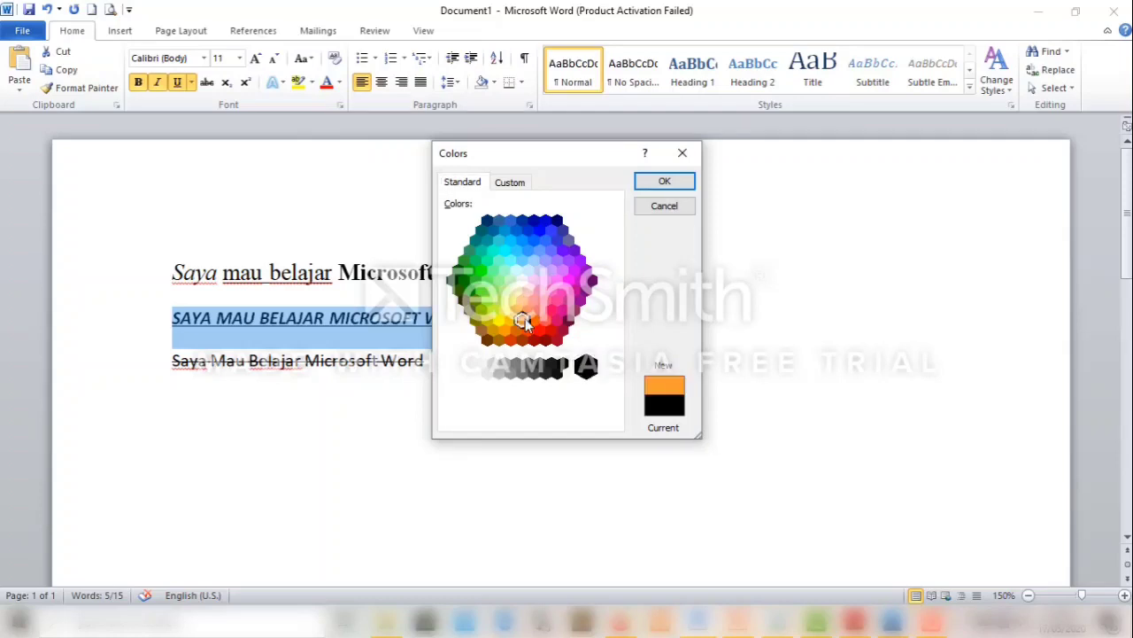
left_click(552, 292)
left_click(541, 251)
left_click(498, 280)
left_click(493, 270)
left_click(516, 253)
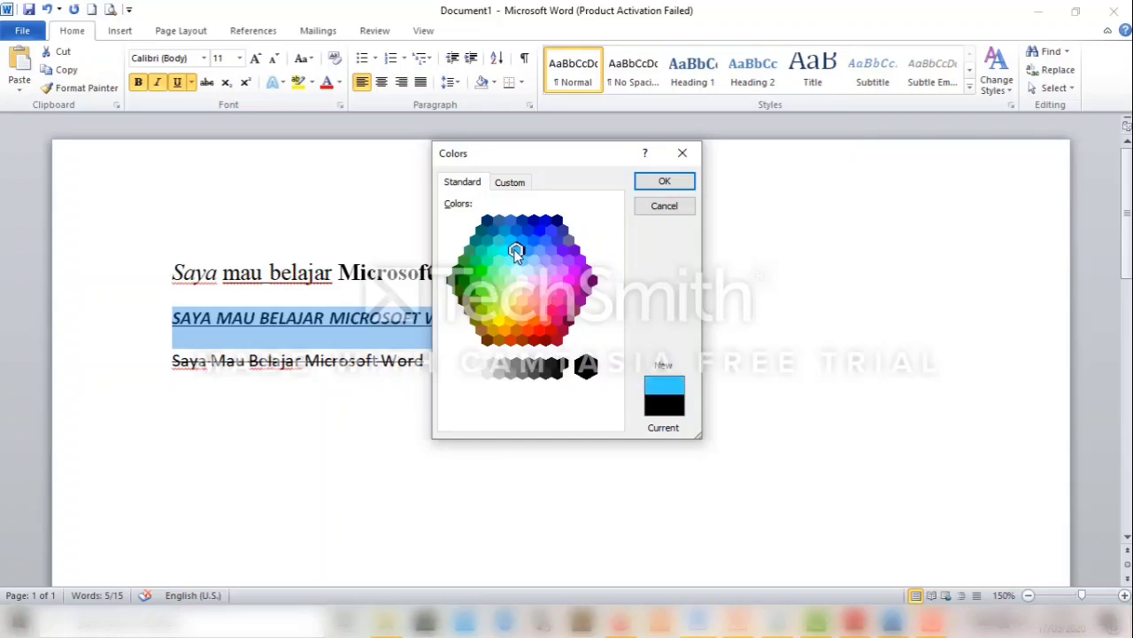
left_click(559, 264)
left_click(557, 301)
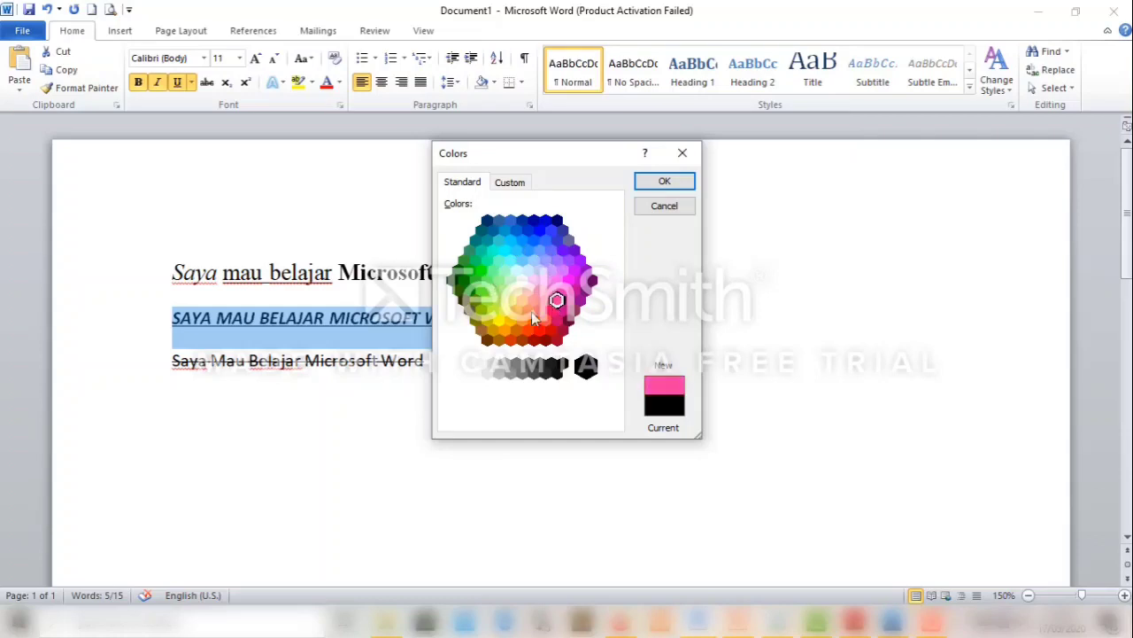
left_click(528, 310)
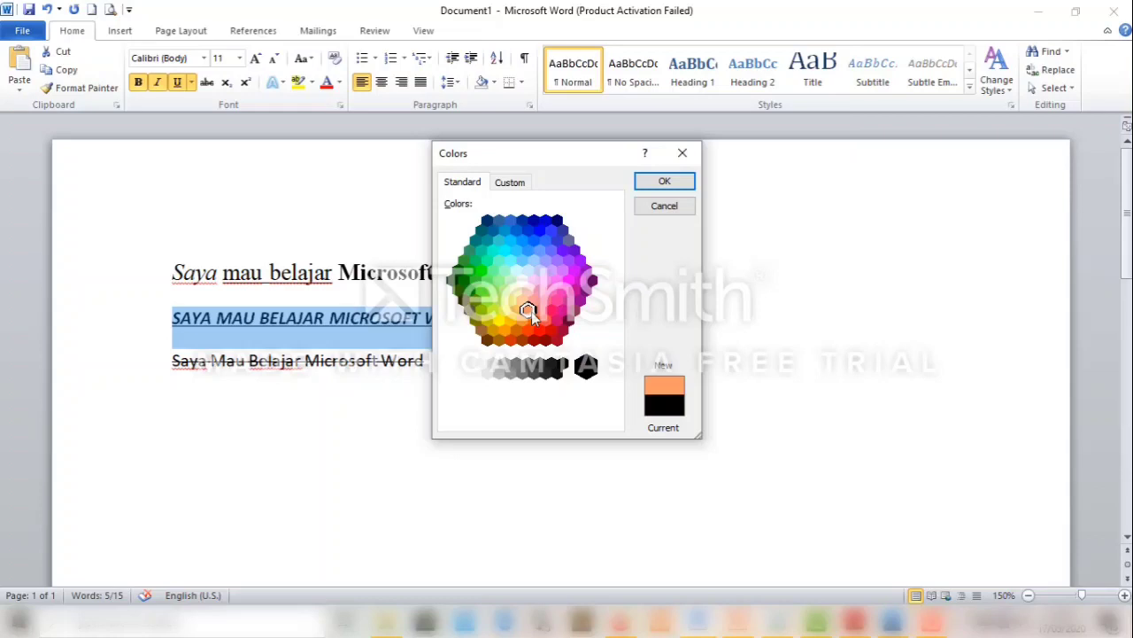
left_click(665, 206)
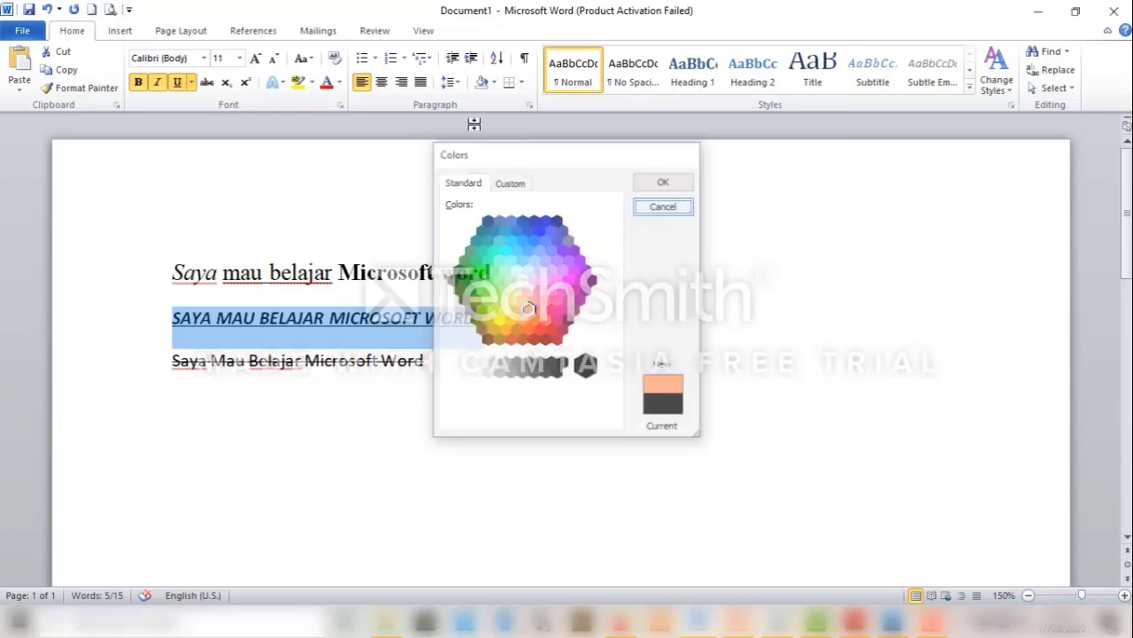
Set the font colour of the second sentence to a light blue theme shade and deselect it.
left_click(340, 84)
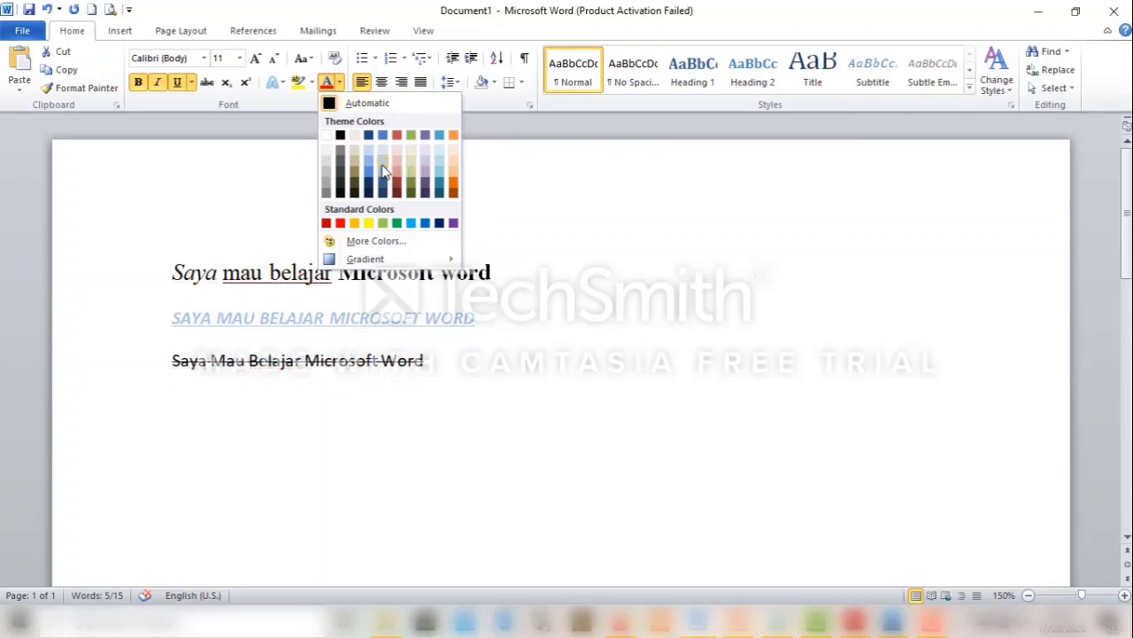
left_click(383, 171)
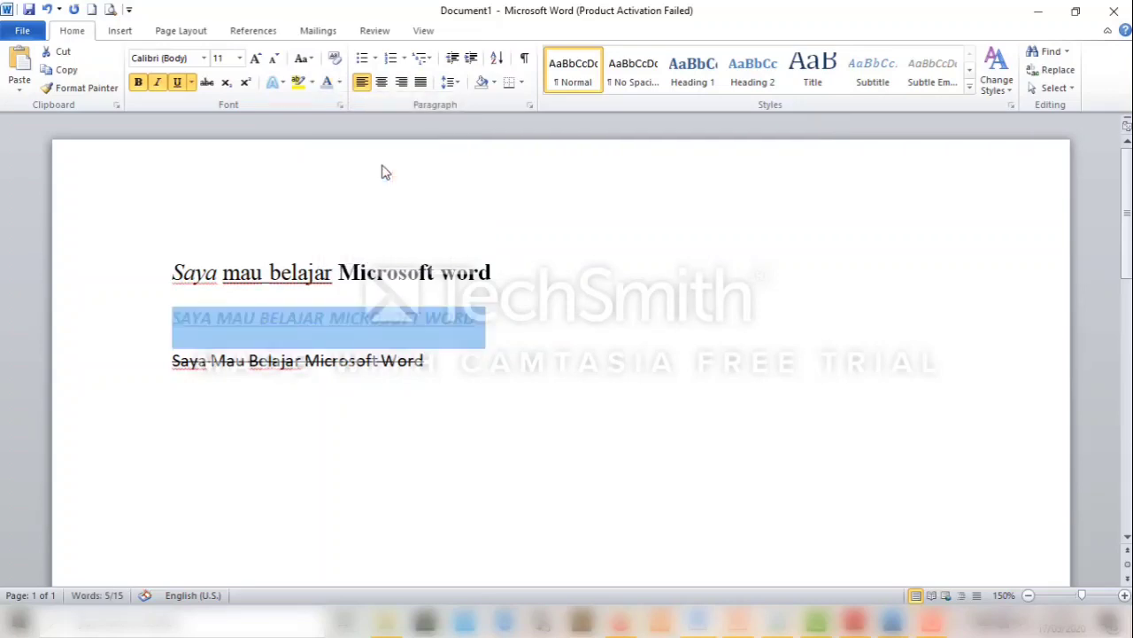
left_click(526, 318)
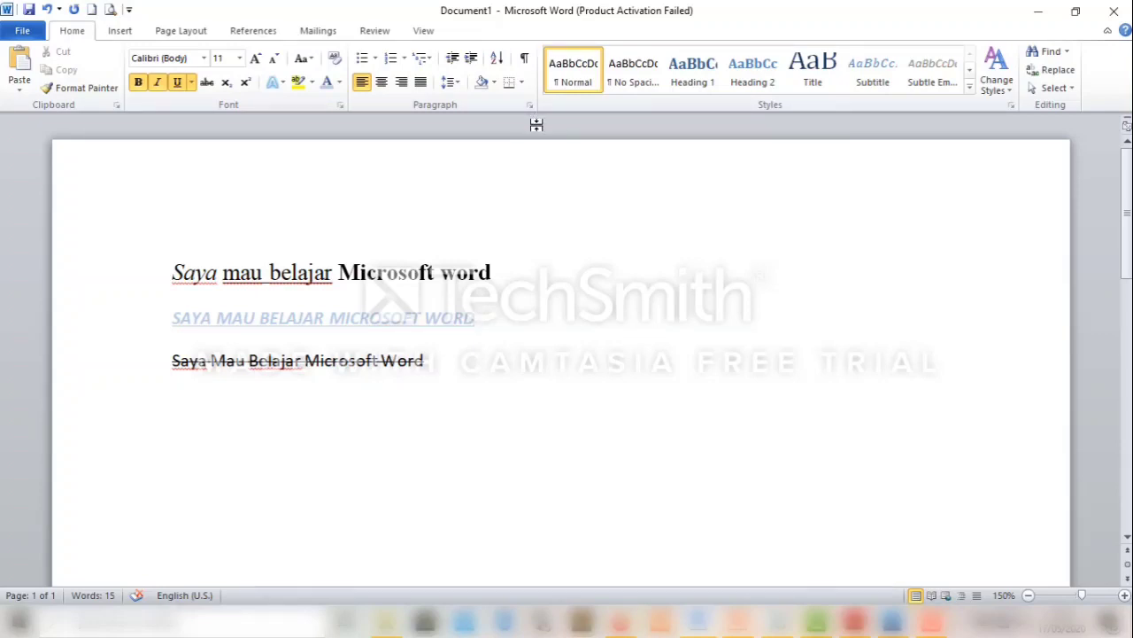
Paste the Microsoft Word history text from the Notepad window below the third sentence in the document.
left_click(195, 453)
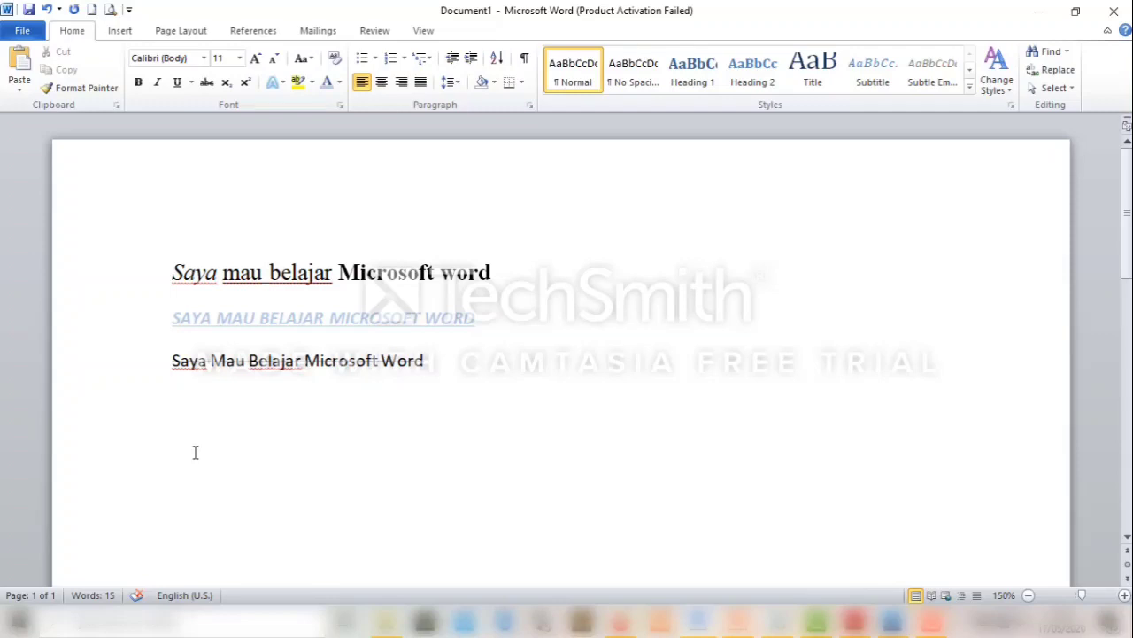
key("alt+Tab")
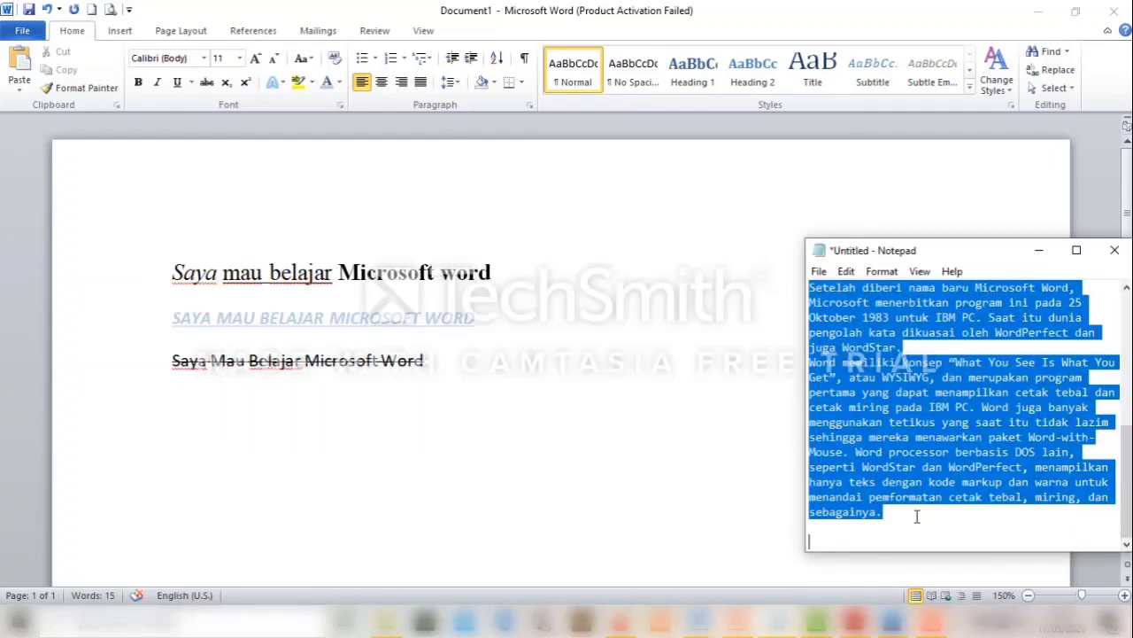
left_click(232, 462)
key("ctrl+v")
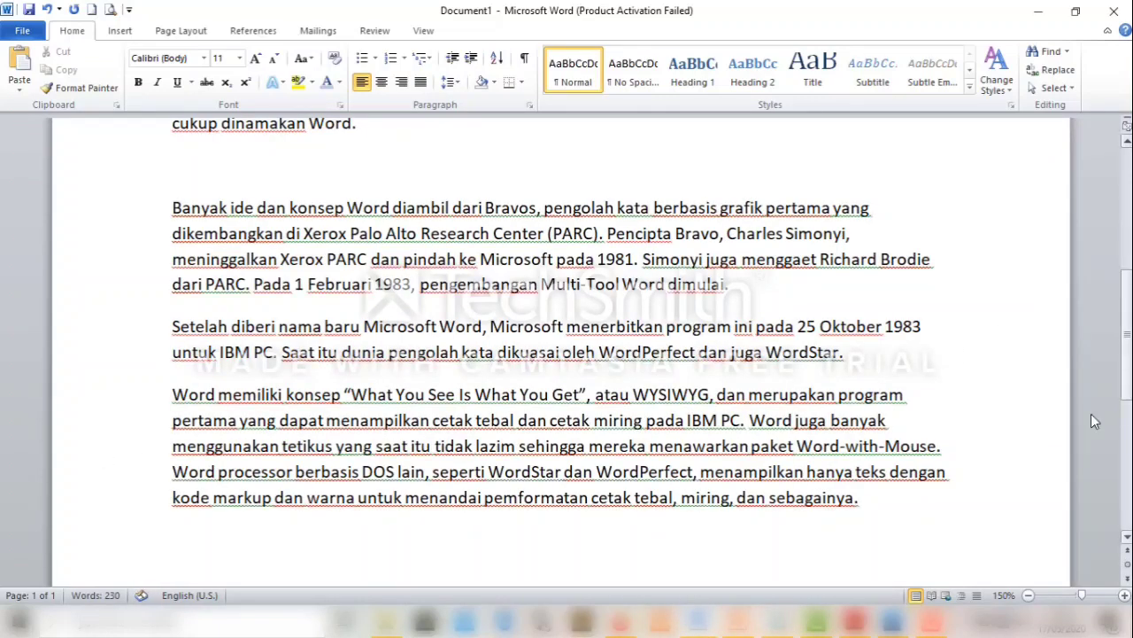
Delete the extra blank line between the first and second pasted paragraphs.
left_click_drag(1127, 374, 1127, 316)
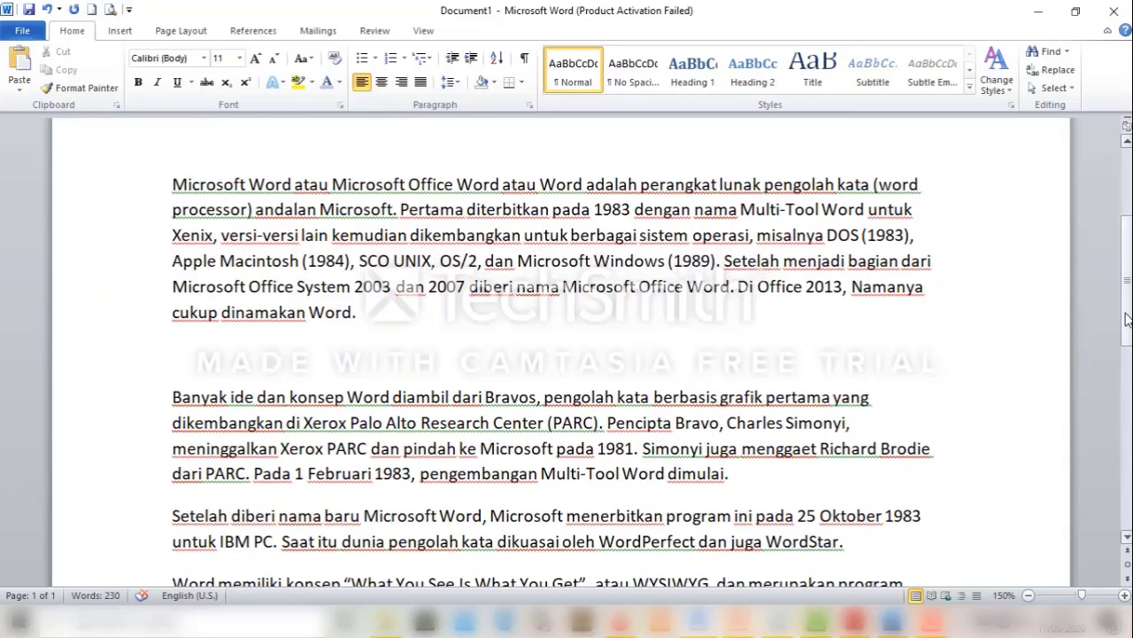
left_click_drag(1126, 319, 1129, 355)
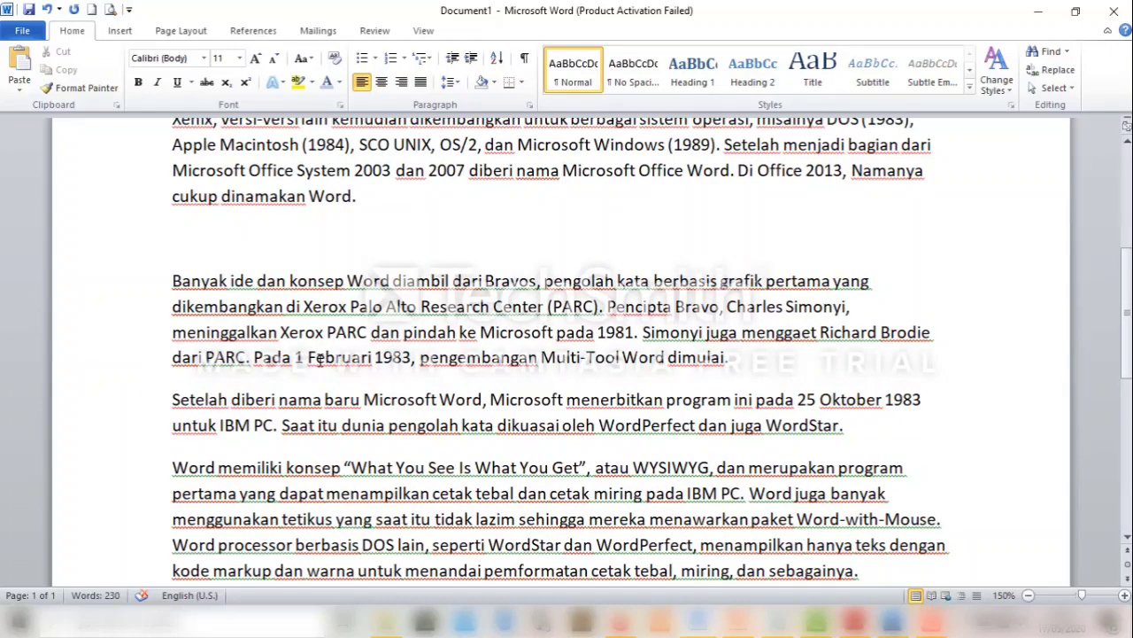
left_click(174, 251)
key("BackSpace")
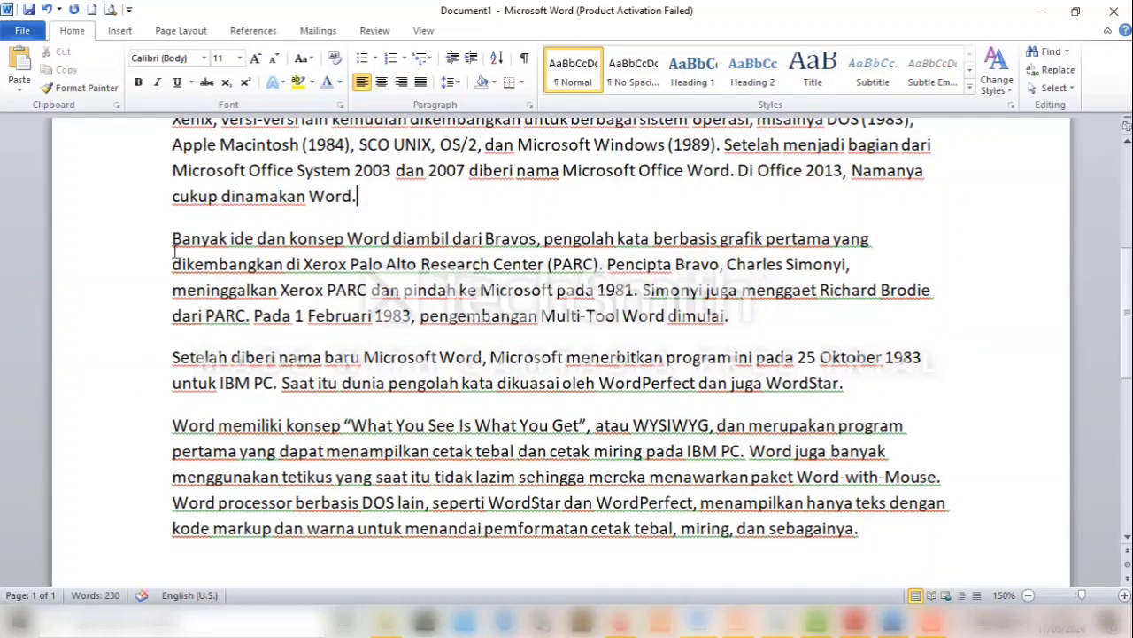
Right-align the first pasted paragraph and centre the second one, beginning "Banyak ide dan konsep".
scroll(567, 337, "up", 2)
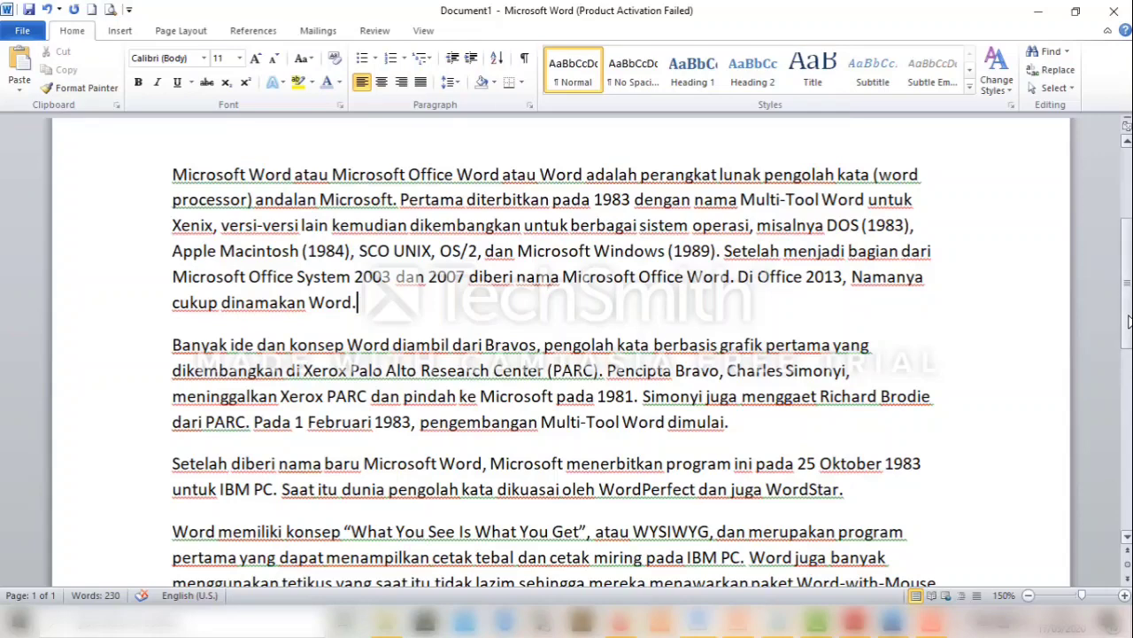
mouse_move(1129, 321)
left_mouse_down()
mouse_move(1129, 377)
mouse_move(1129, 330)
left_mouse_up()
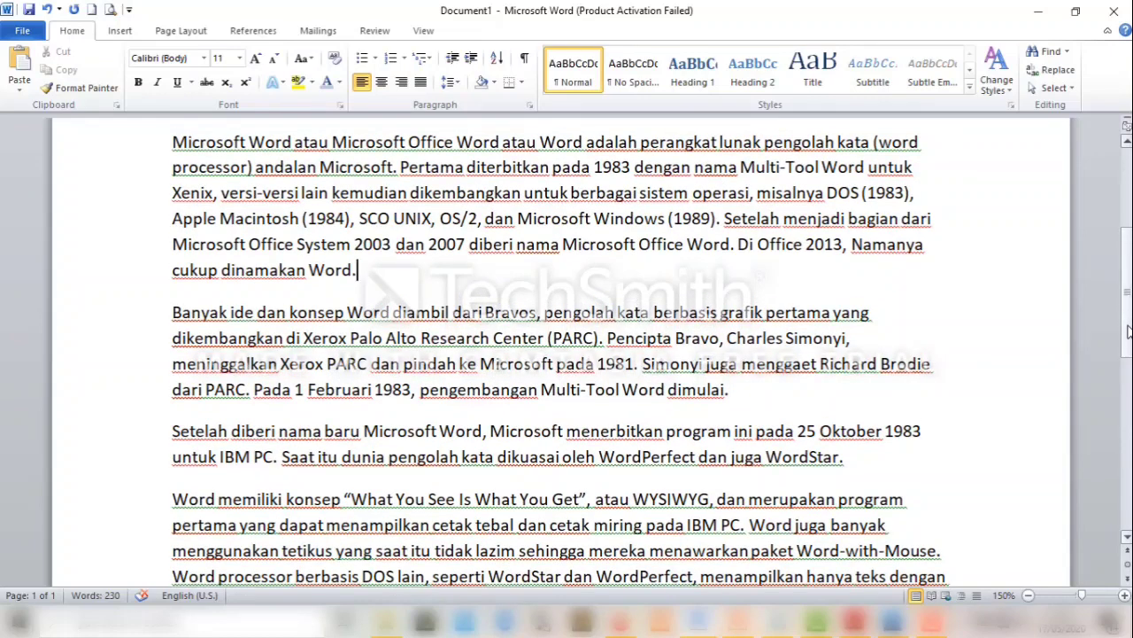
mouse_move(1129, 330)
left_mouse_down()
mouse_move(1129, 381)
mouse_move(1129, 329)
left_mouse_up()
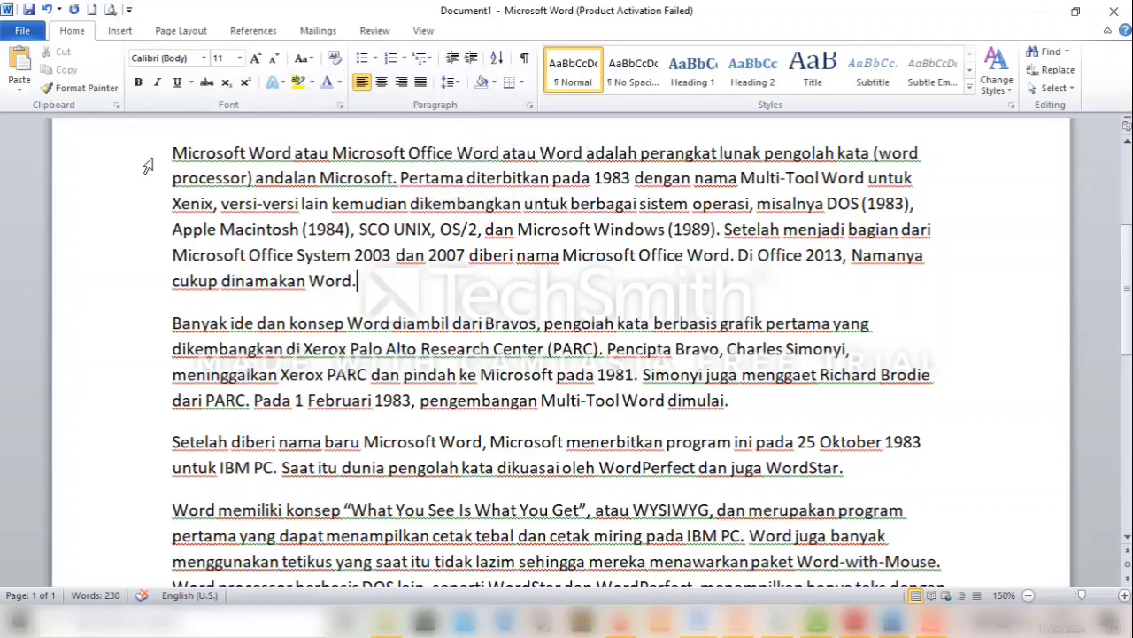
left_click_drag(166, 152, 367, 274)
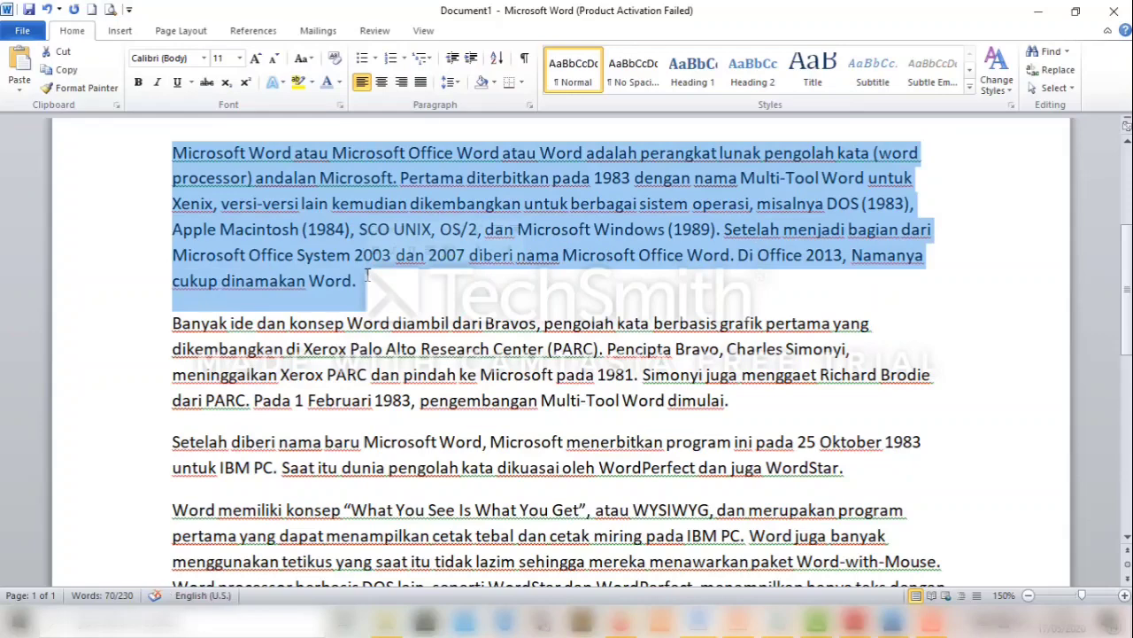
left_click(400, 82)
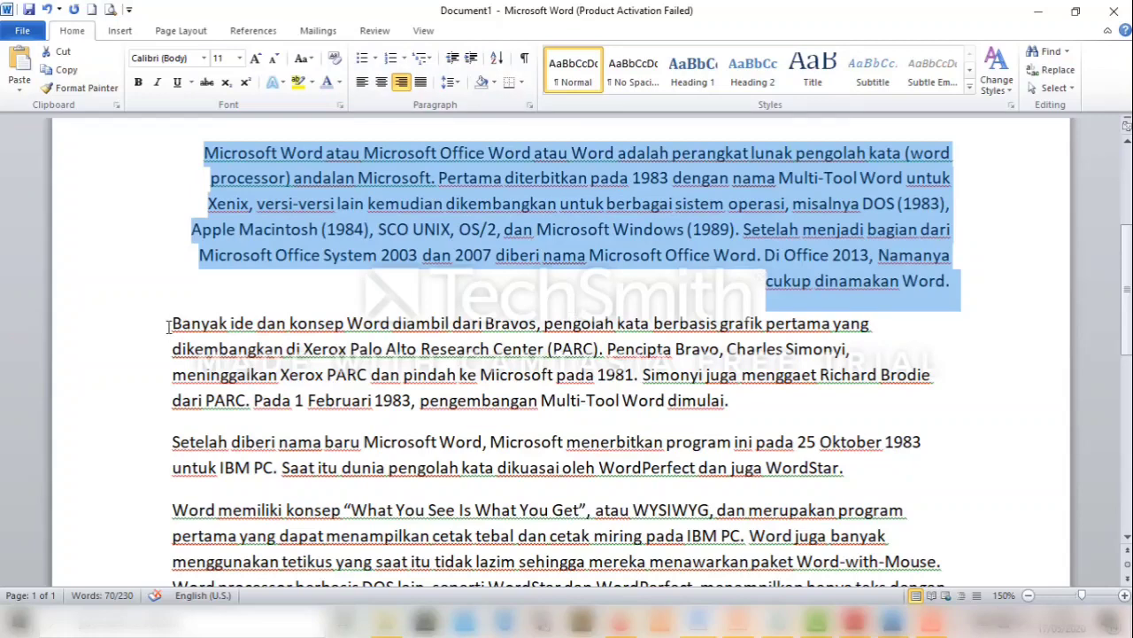
left_click_drag(169, 326, 754, 405)
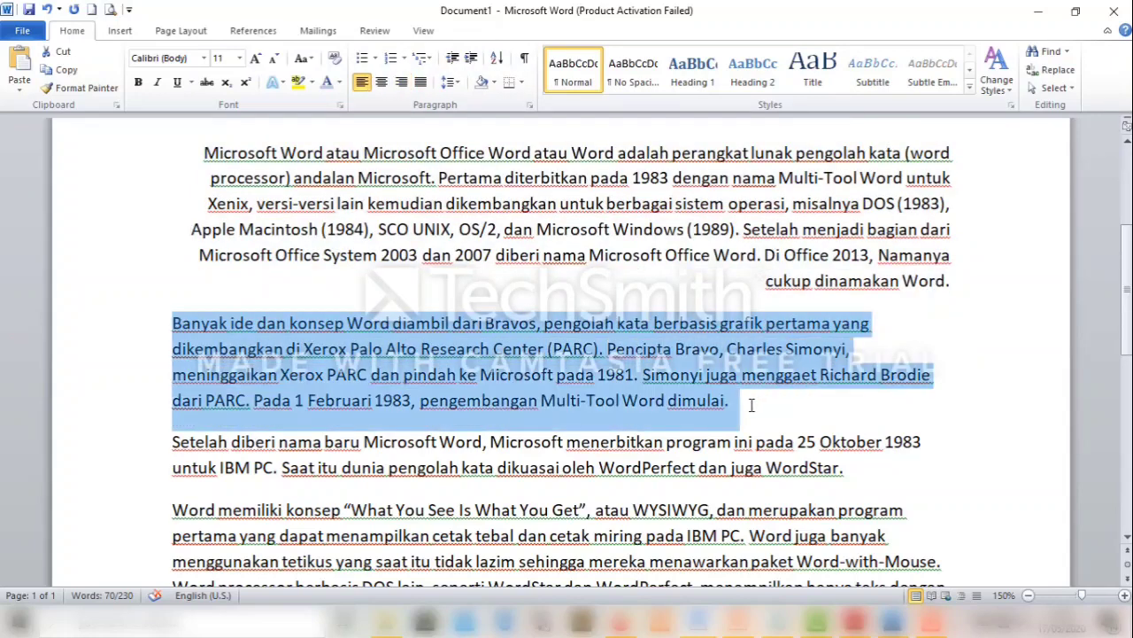
left_click(380, 84)
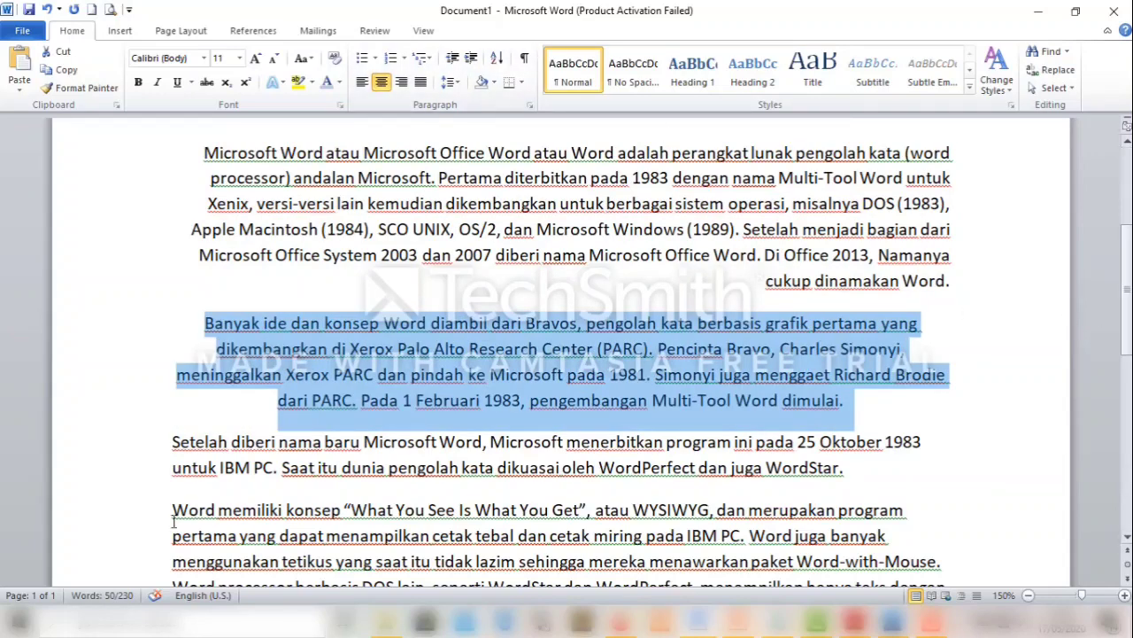
Justify the last pasted paragraph, beginning "Word memiliki konsep", and deselect it.
left_click_drag(172, 442, 869, 476)
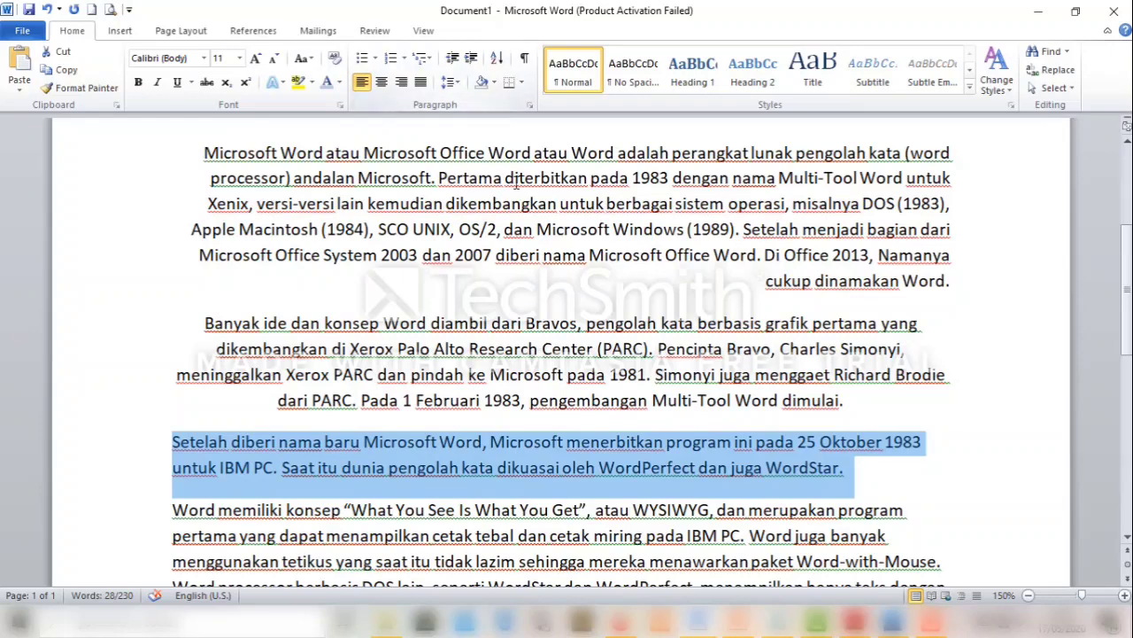
scroll(566, 213, "down", 1)
scroll(68, 478, "down", 1)
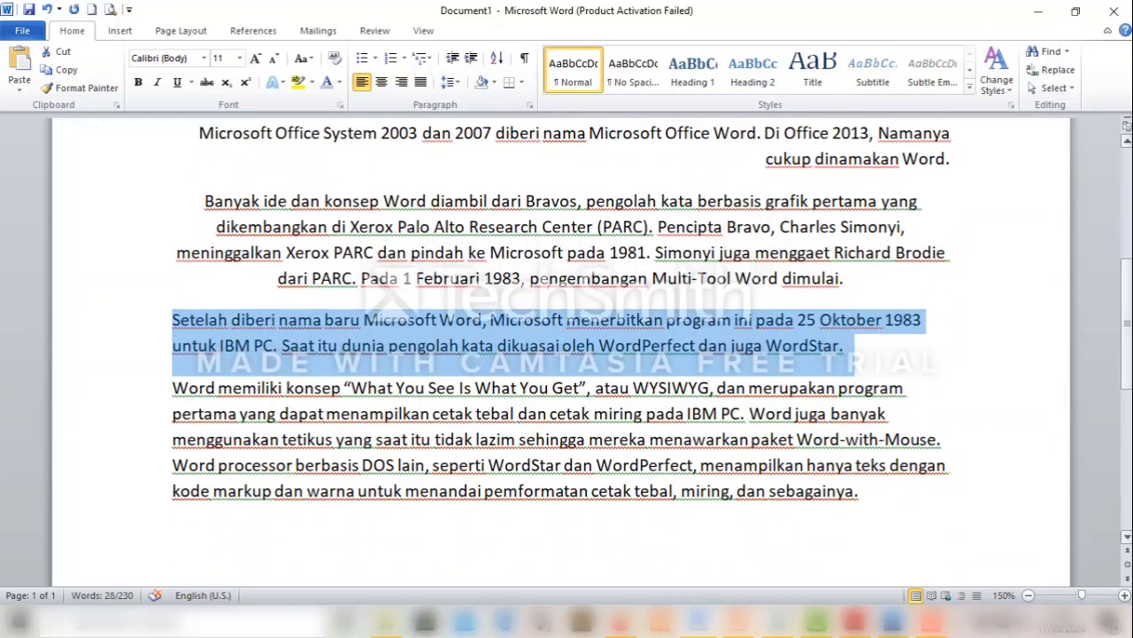
left_click_drag(175, 388, 820, 504)
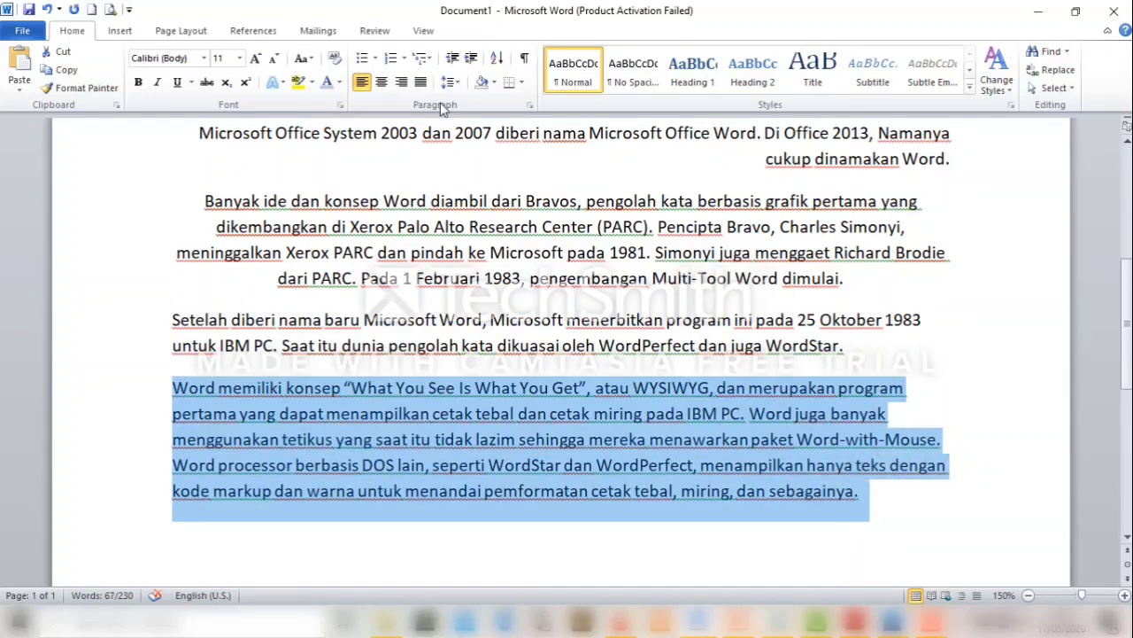
left_click(421, 82)
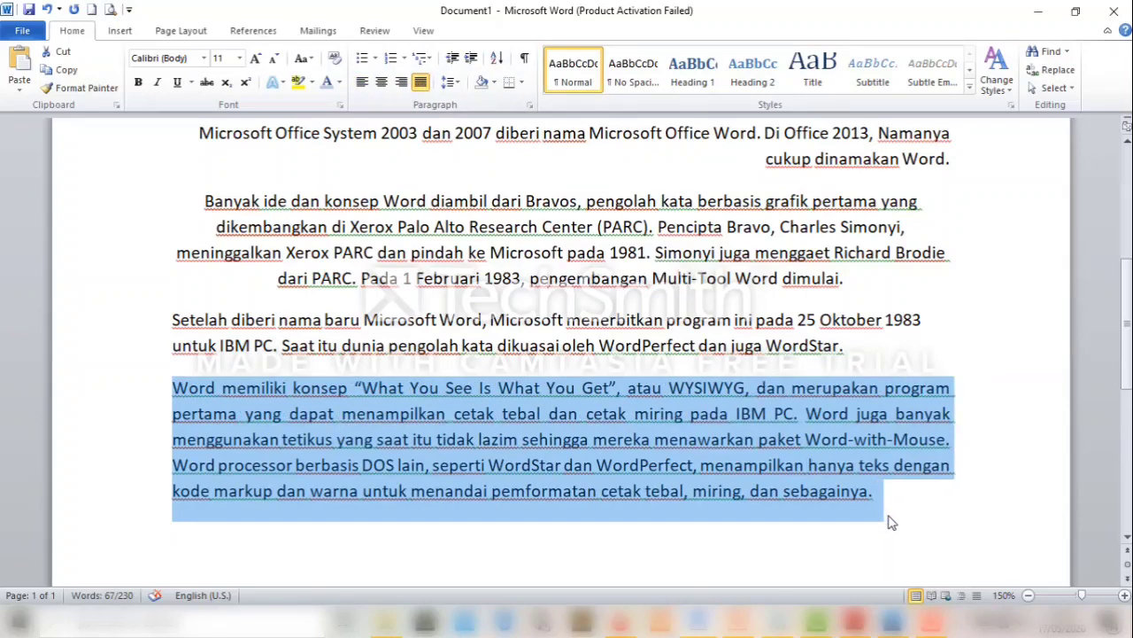
left_click(890, 522)
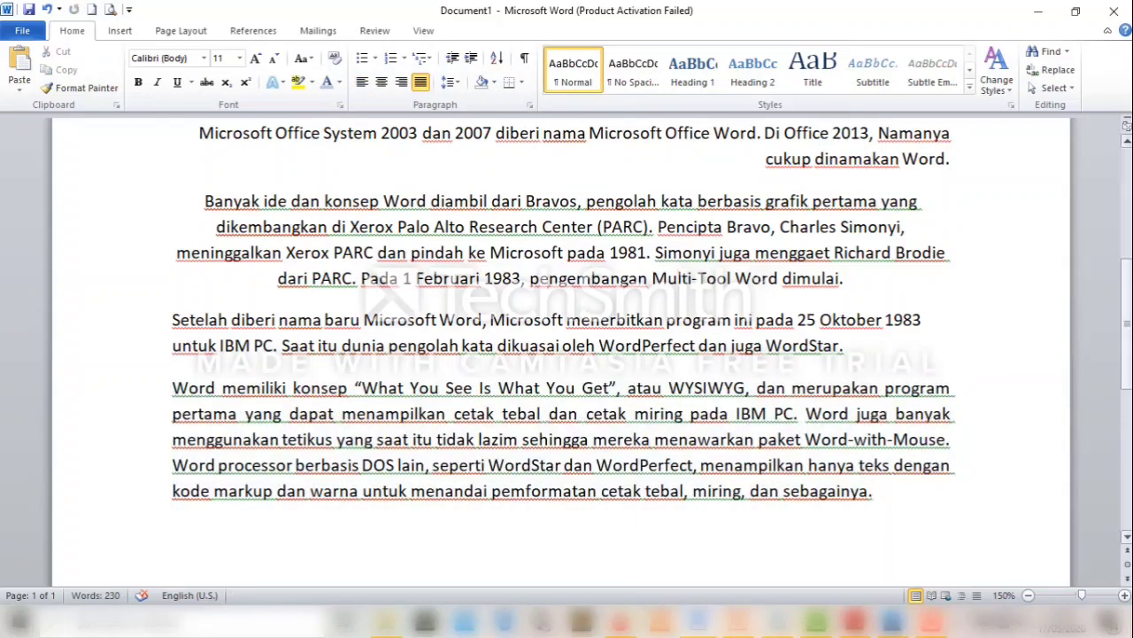
Add the line "Hobi Saya adalah:" below the last paragraph, leaving a blank line above it and starting a new line after it.
scroll(1127, 325, "up", 3)
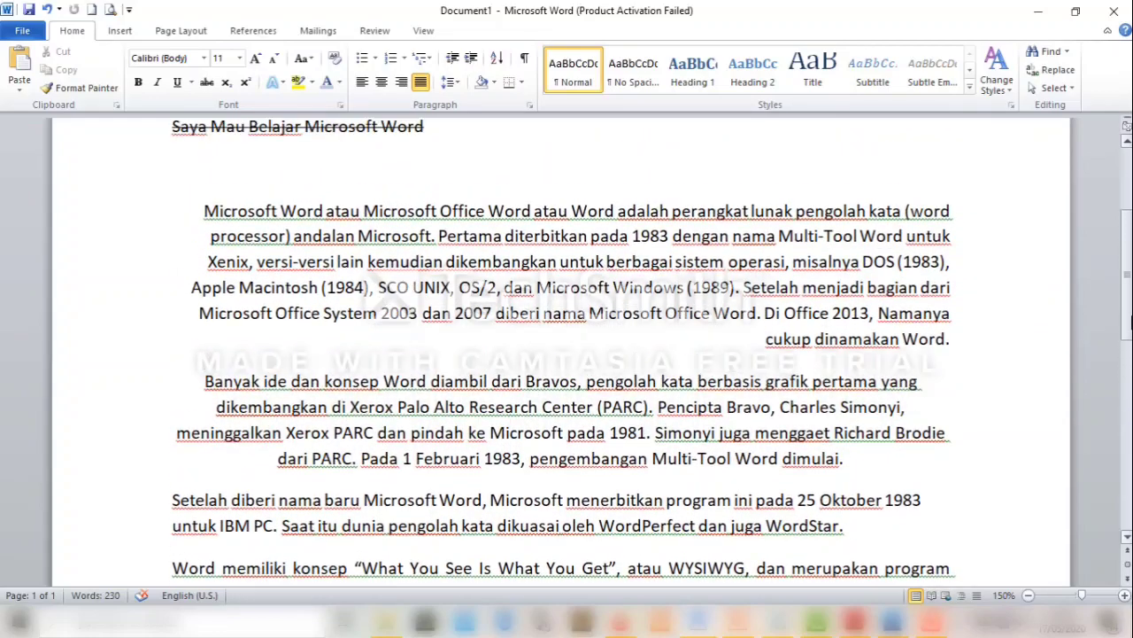
scroll(1127, 325, "down", 5)
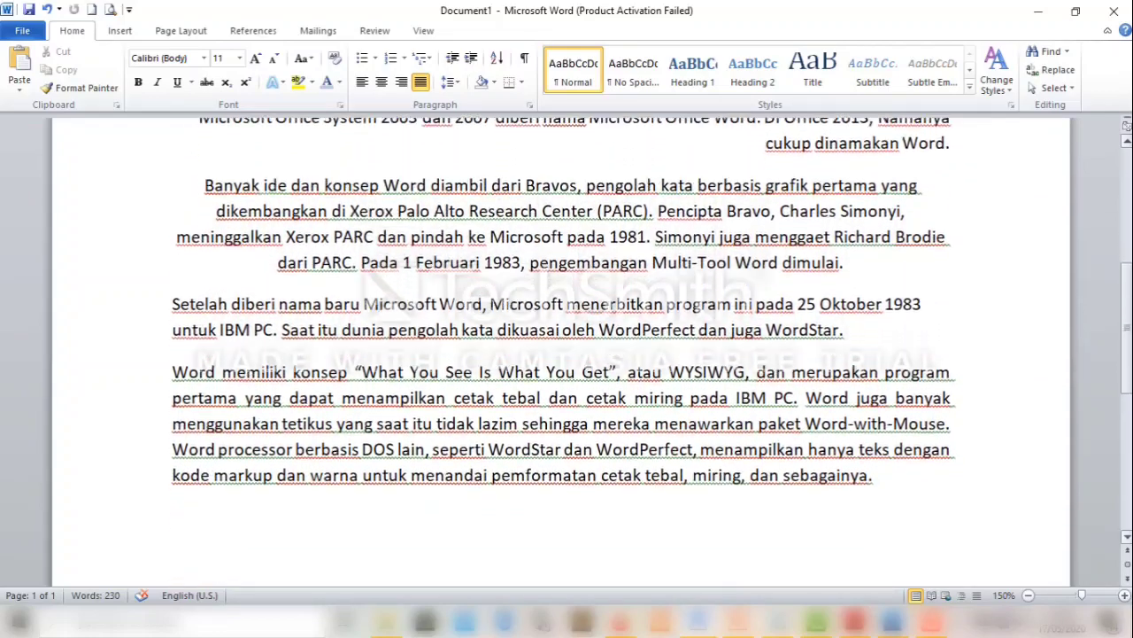
scroll(1128, 325, "up", 3)
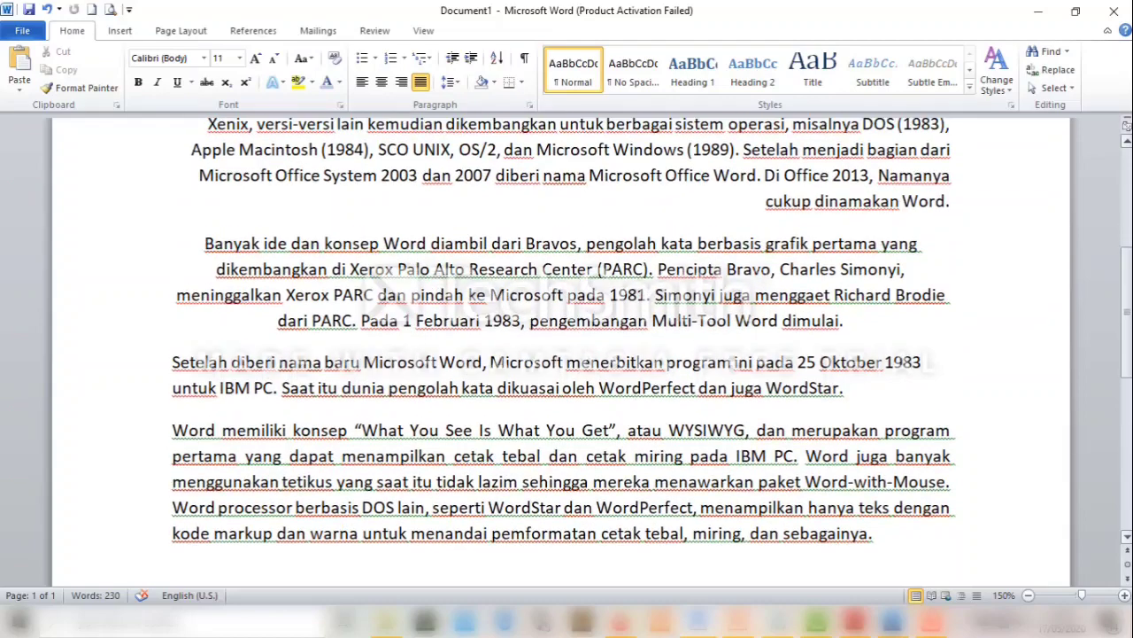
scroll(1127, 366, "down", 1)
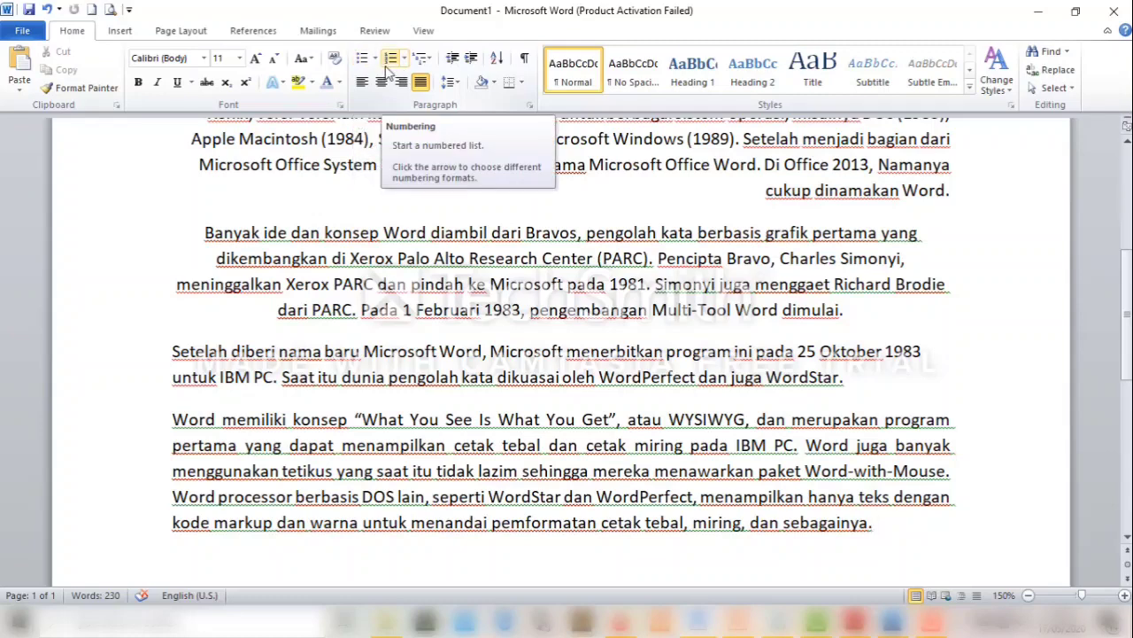
scroll(943, 322, "down", 3)
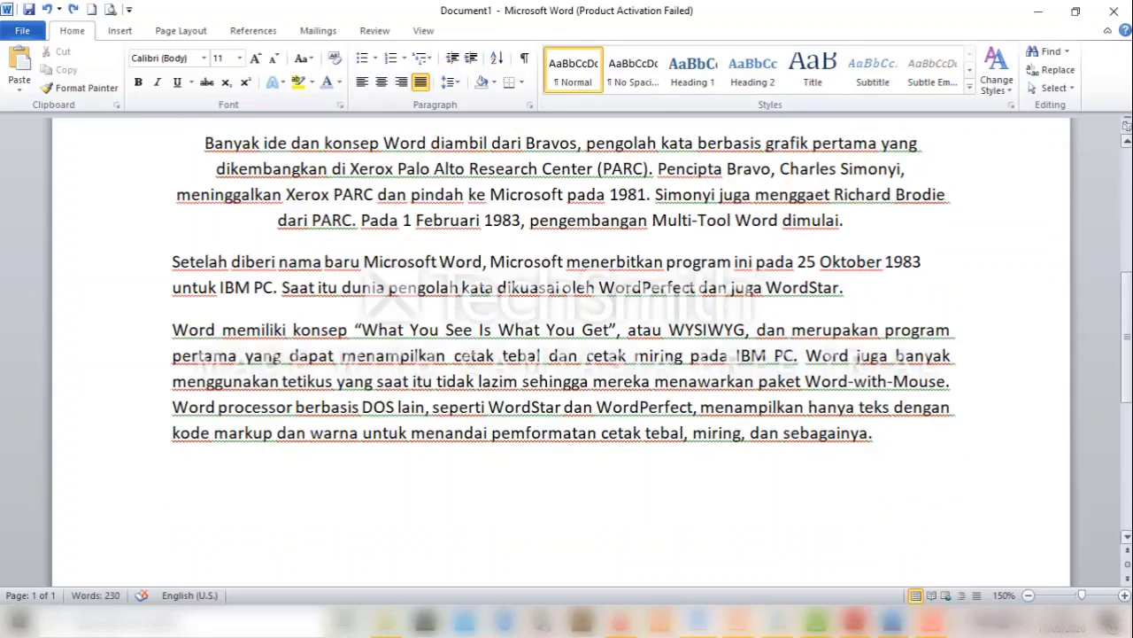
left_click(943, 322)
key("Return")
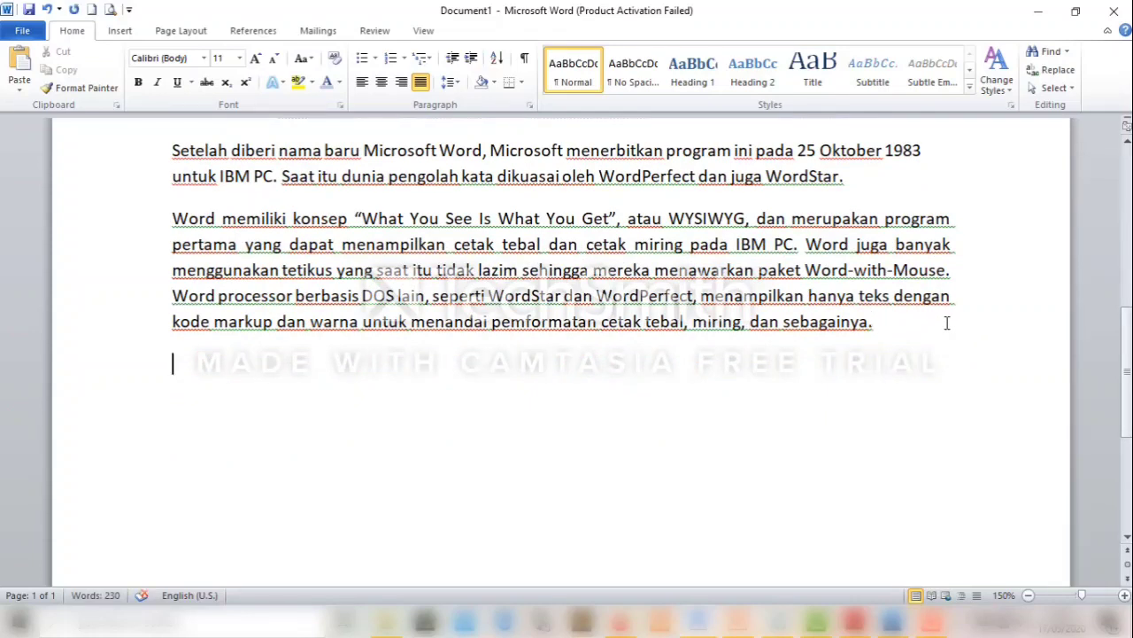
key("Return")
type("Hobi Saya adalah:")
key("Return")
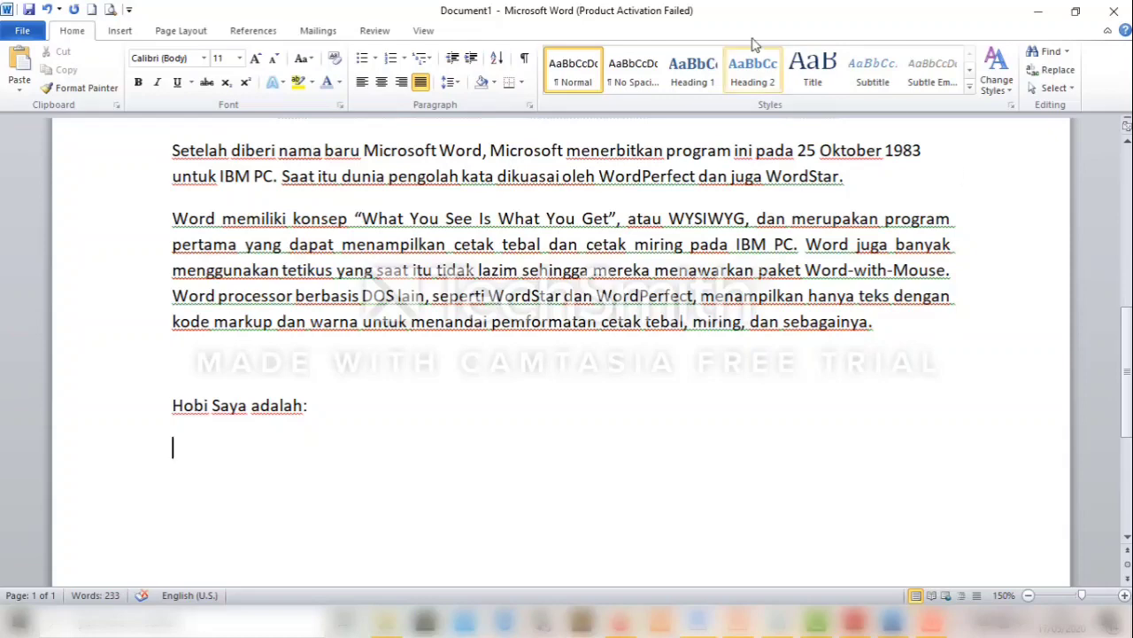
Create a numbered list in 1. 2. 3. format under "Hobi Saya adalah:" with the items Menari, Menyanyi, Tidur and Nonton drakor.
left_click(404, 58)
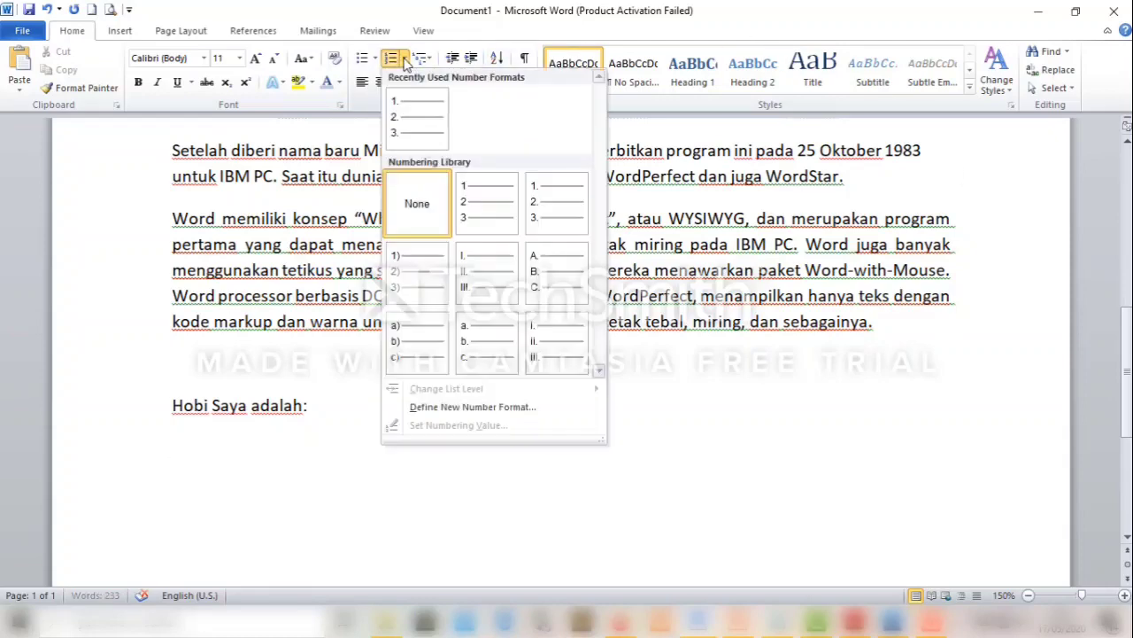
left_click(395, 117)
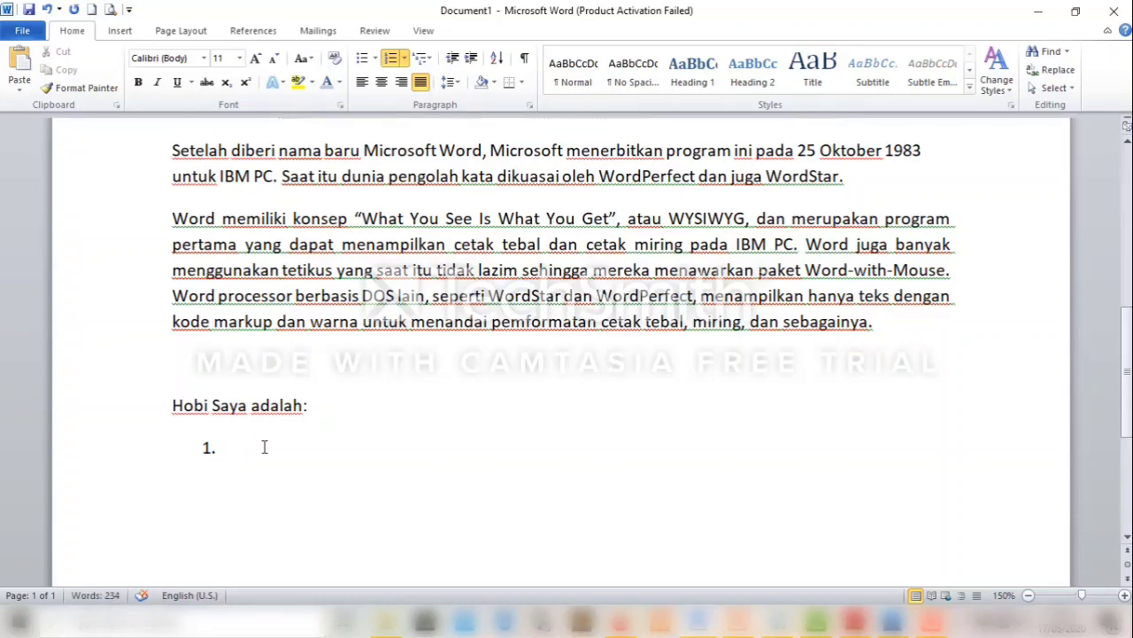
type("Menari")
key("Return")
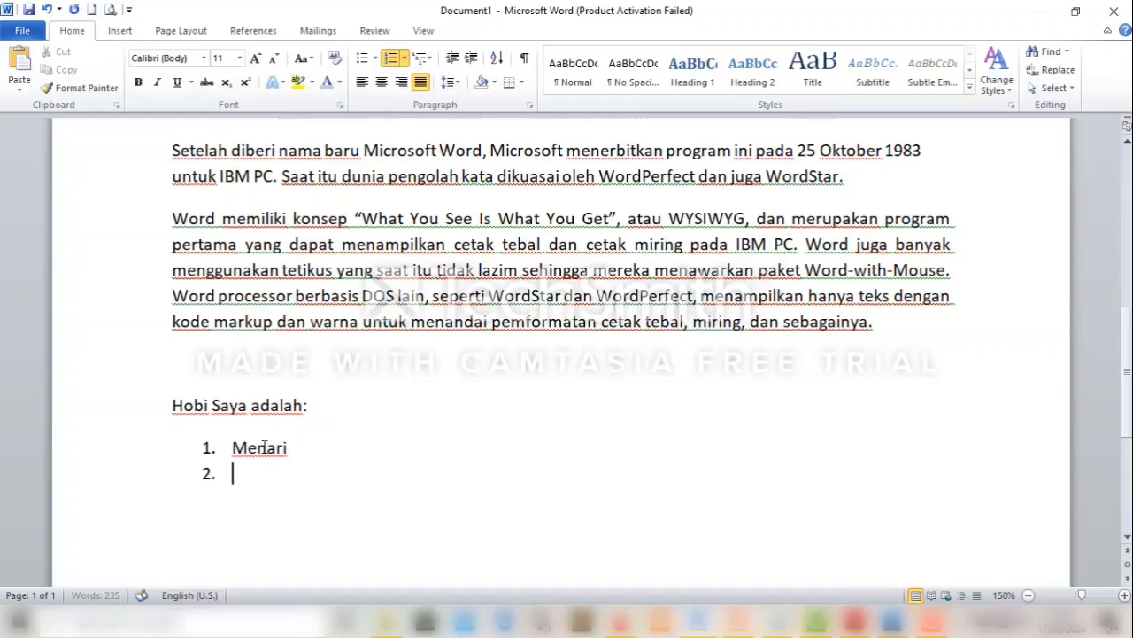
type("Menyanyi")
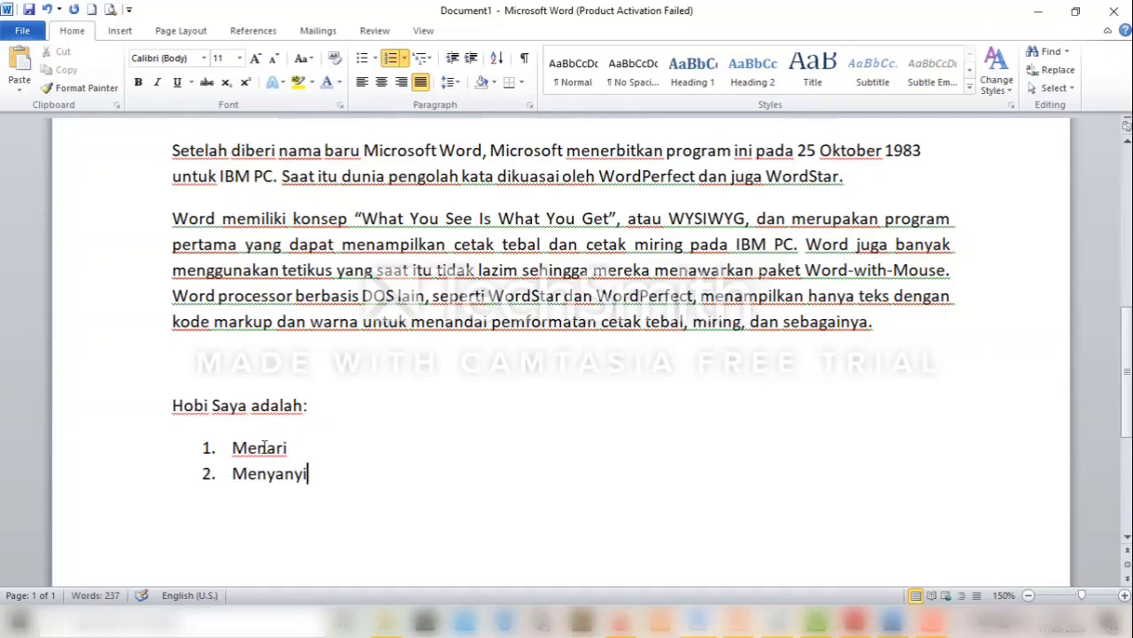
key("Return")
type("tidur")
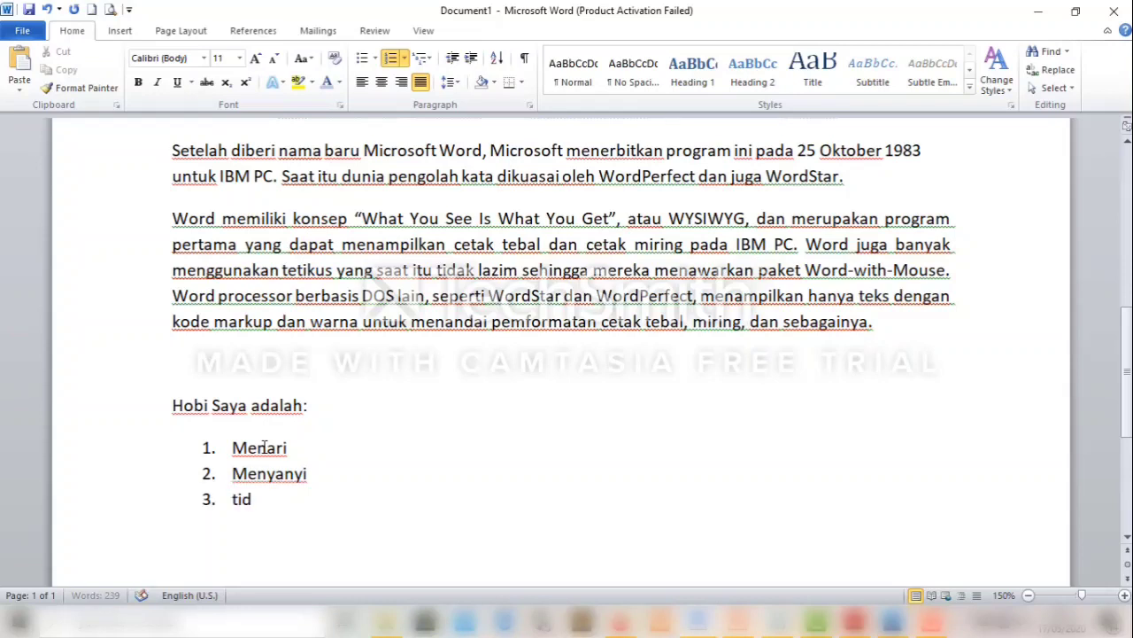
key("Return")
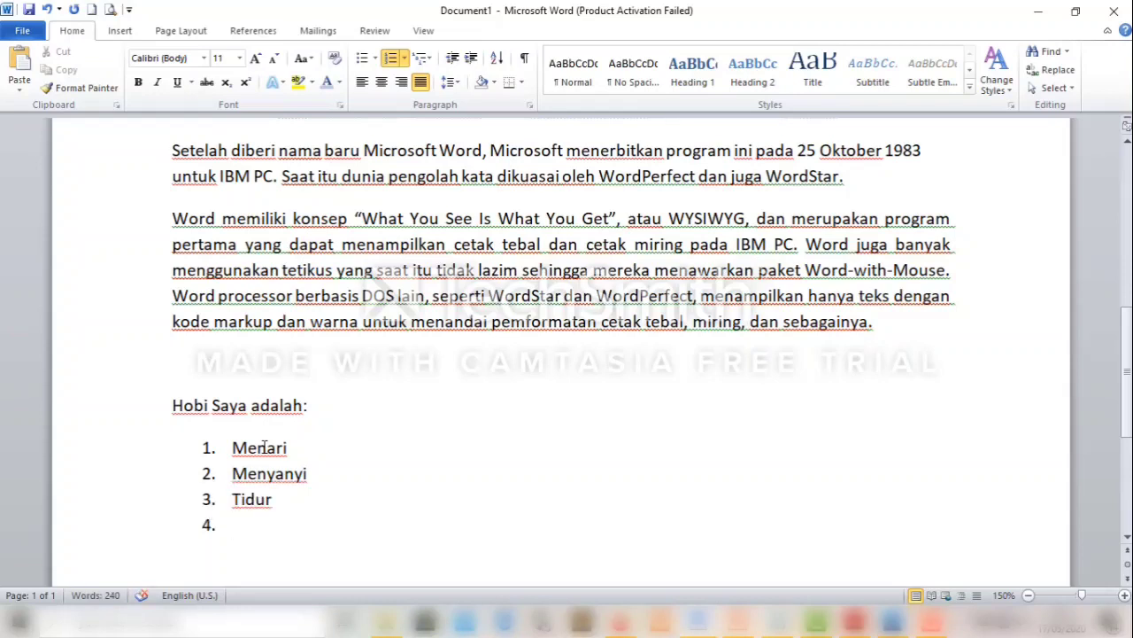
type("nonto")
type("ra")
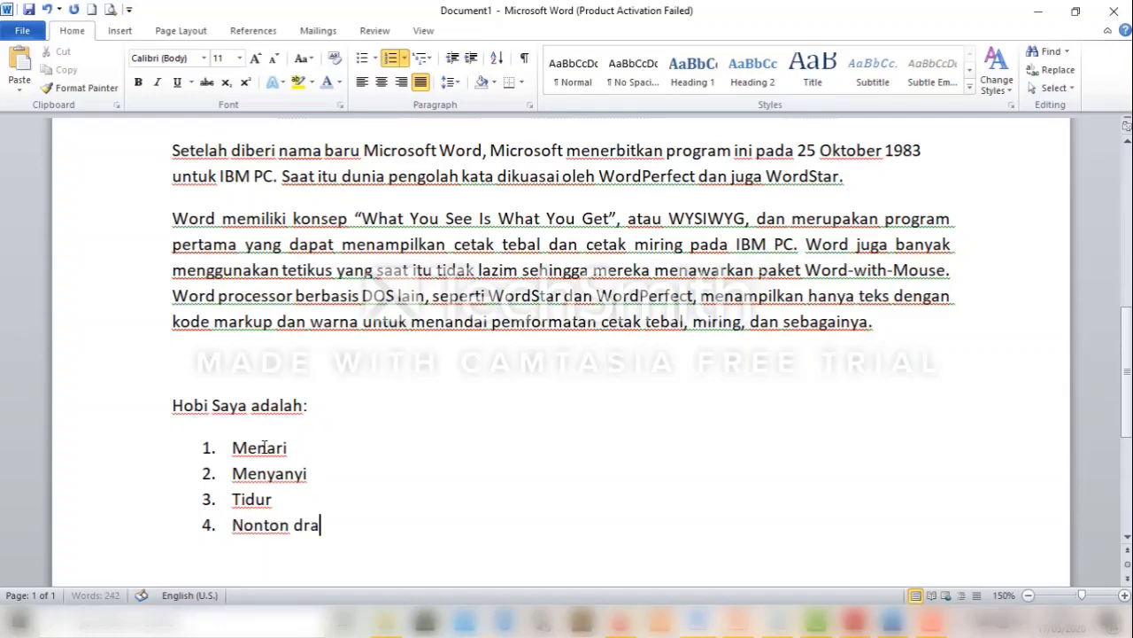
type("kor")
key("Return")
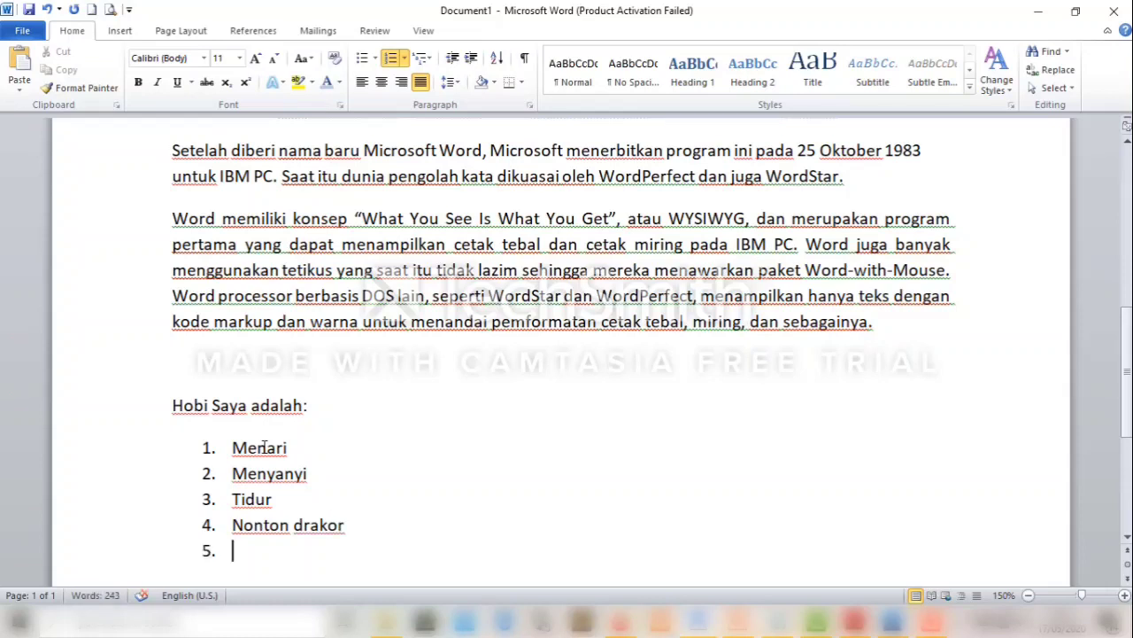
End the numbering after "Nonton drakor" and leave an unnumbered empty line directly below it.
key("BackSpace")
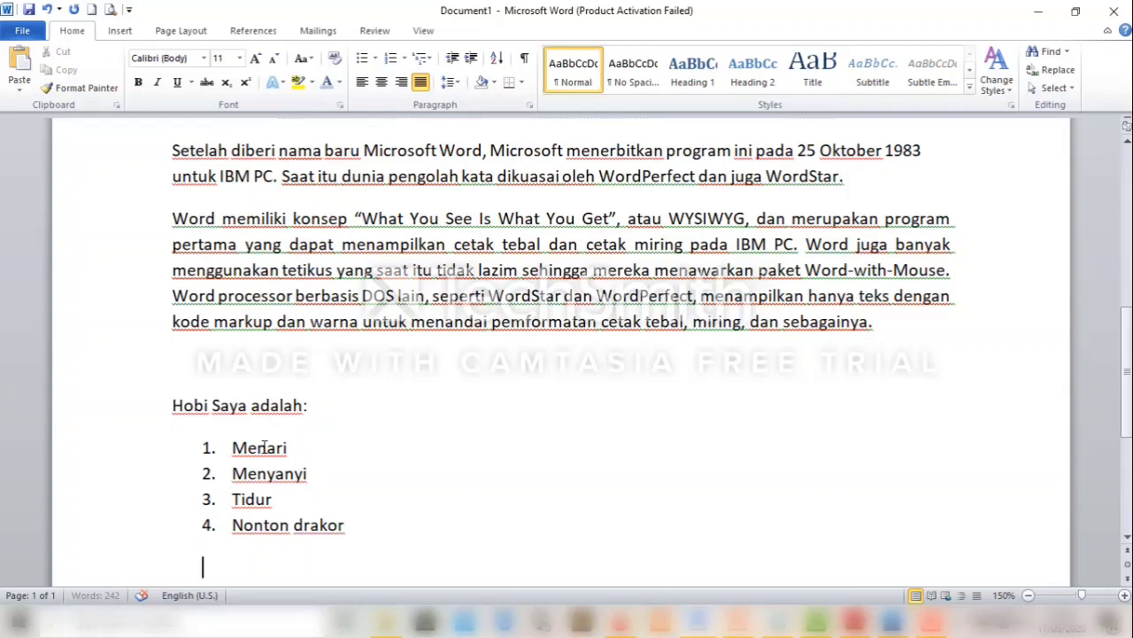
key("BackSpace")
key("Return")
key("BackSpace")
key("BackSpace")
Add a four-diamond bulleted list below the numbered items with the entries Bermain Game and Membaca, and end the bullets after it.
left_click(376, 58)
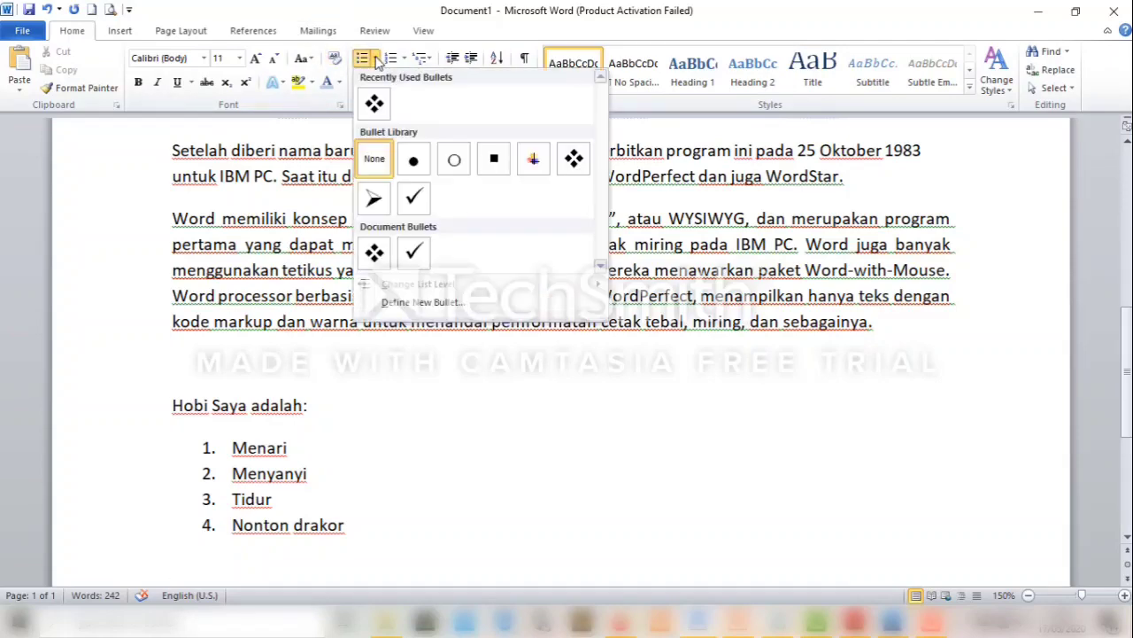
left_click(572, 158)
type("Bermain")
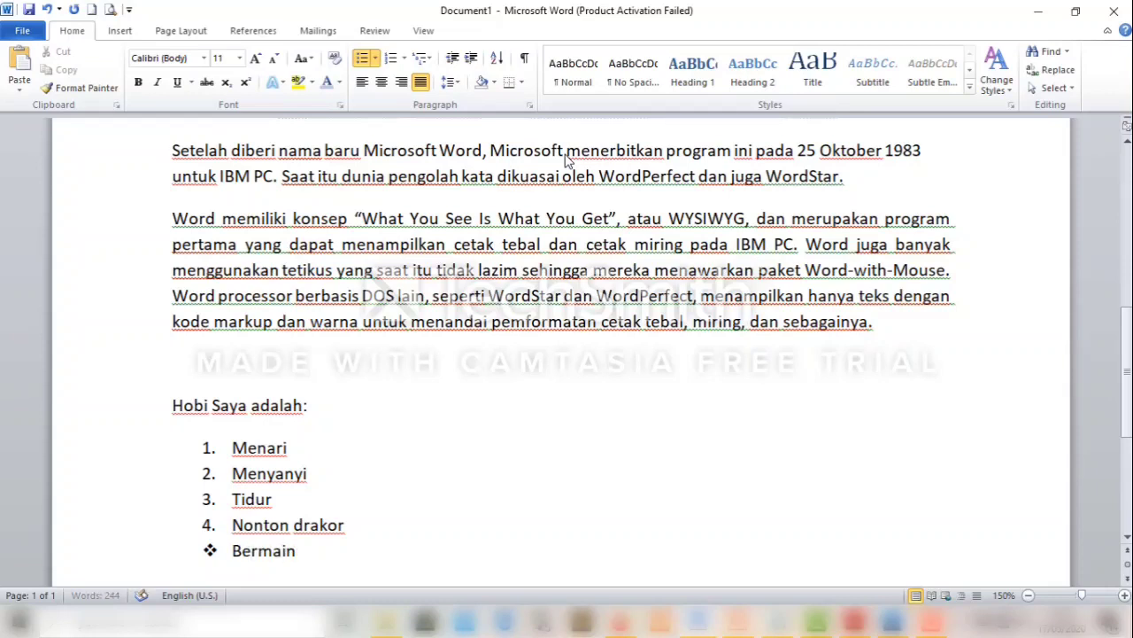
type(" Game")
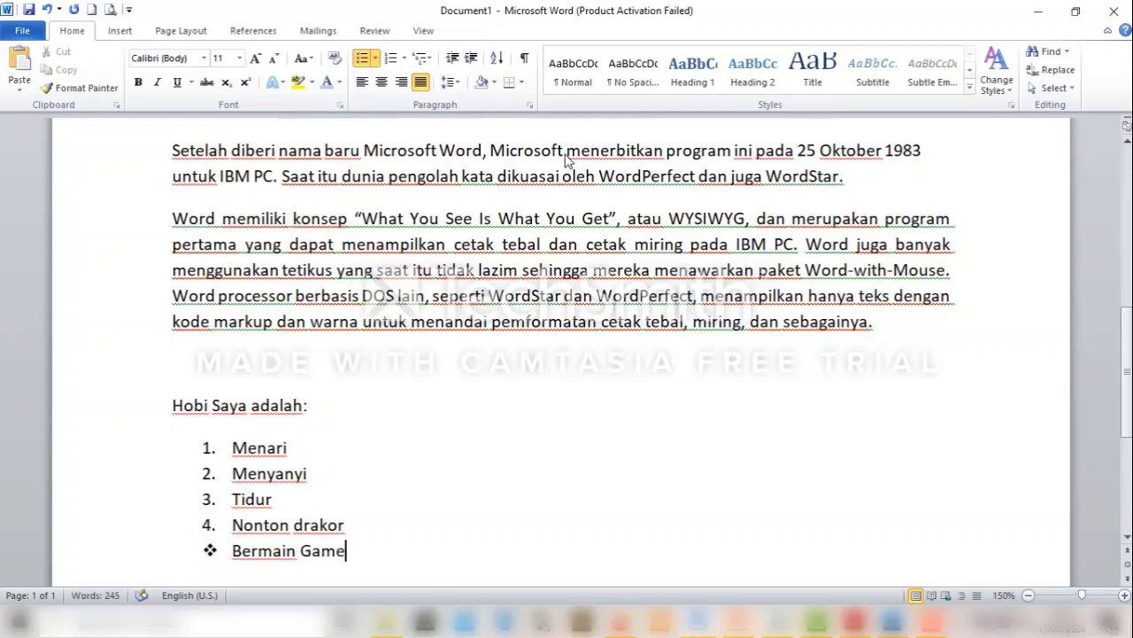
key("Return")
type("membaca")
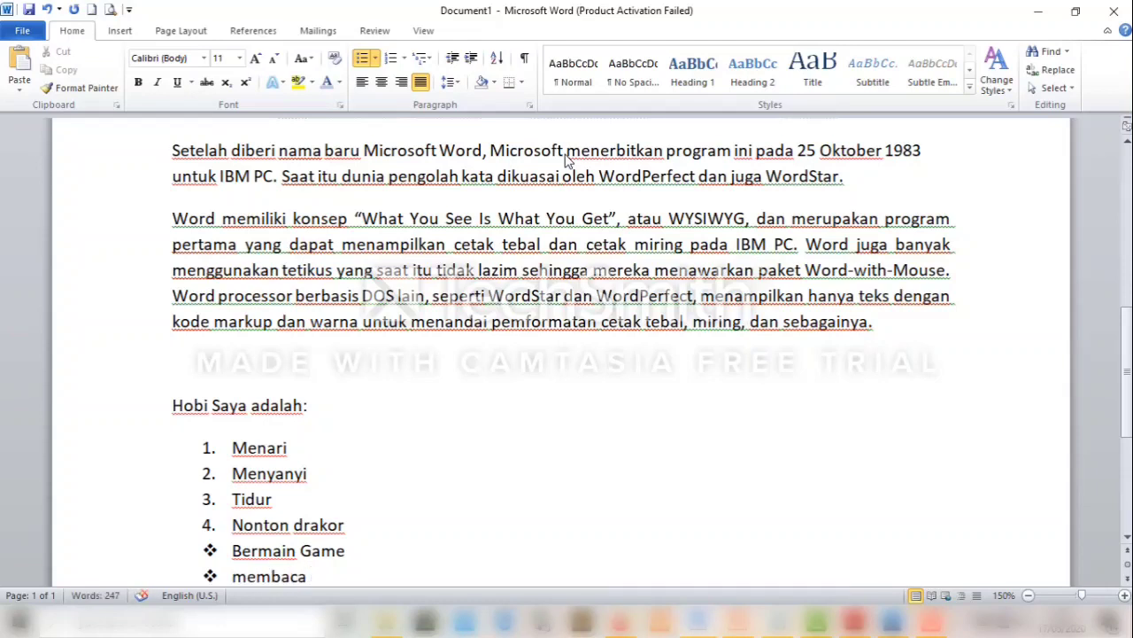
key("Return")
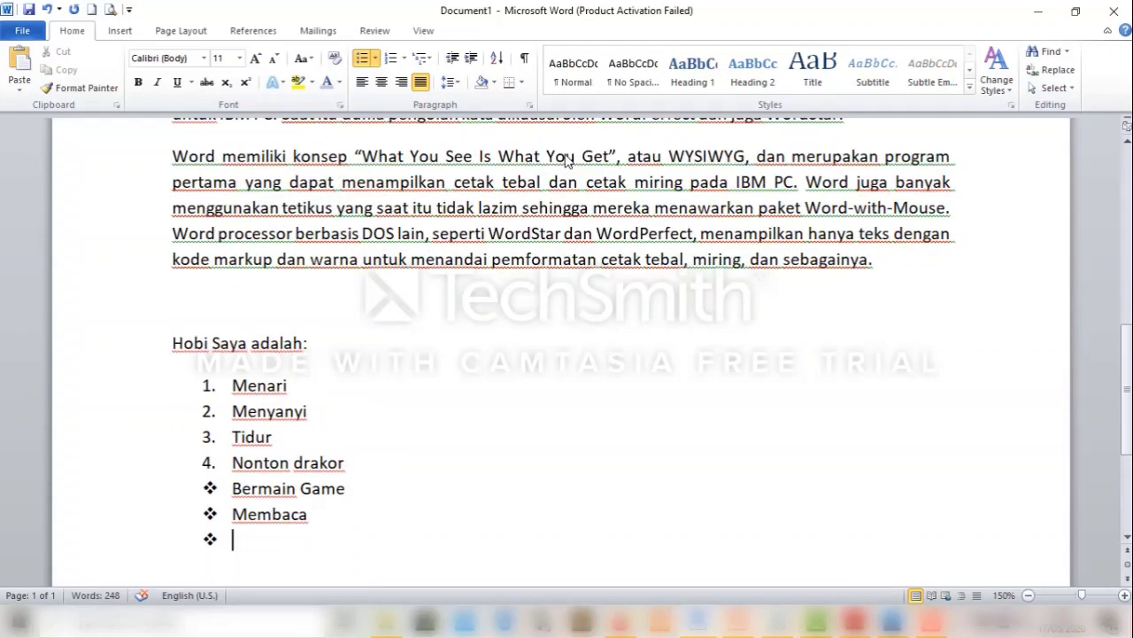
key("BackSpace")
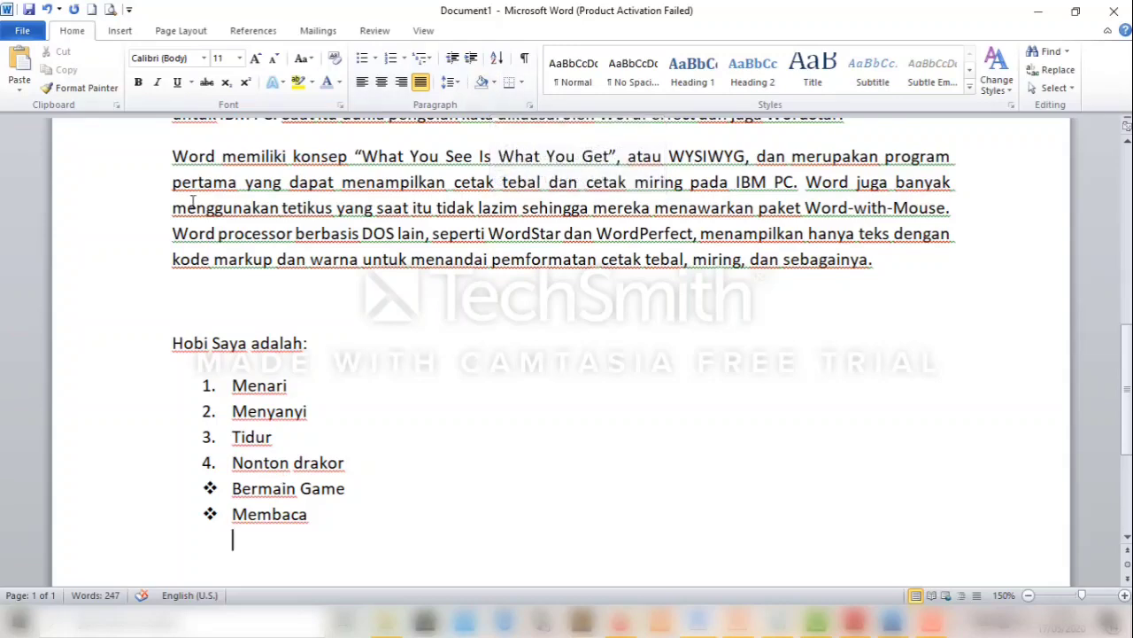
Apply light orange shading to the first paragraph, beginning "Microsoft Word atau Microsoft Office Word", and deselect it.
left_click_drag(1128, 403, 1129, 294)
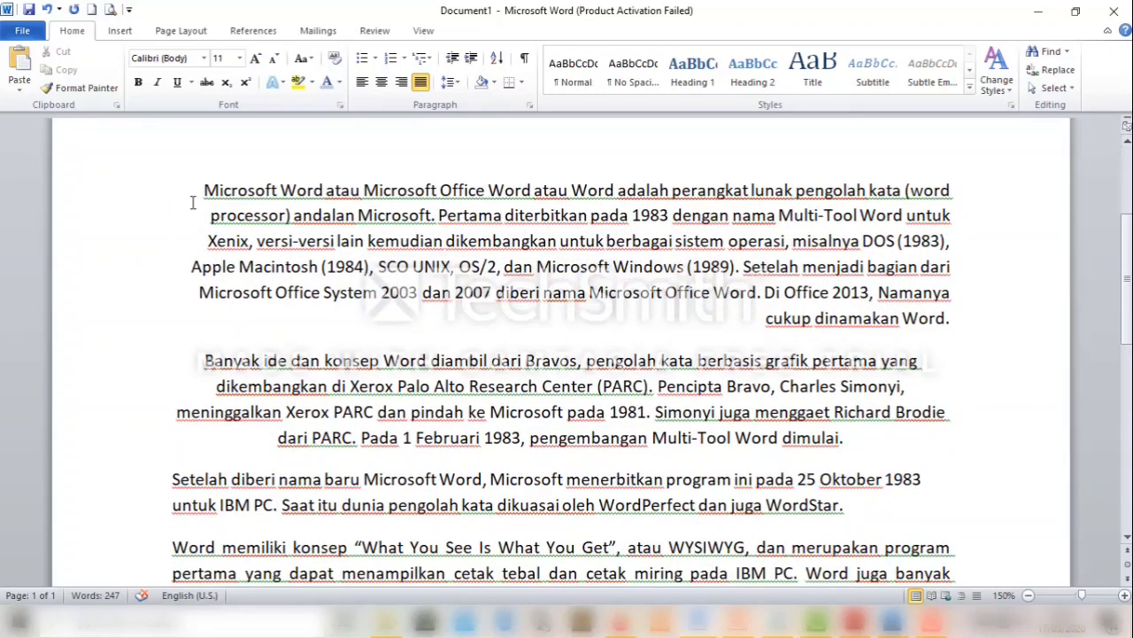
left_click_drag(205, 189, 904, 304)
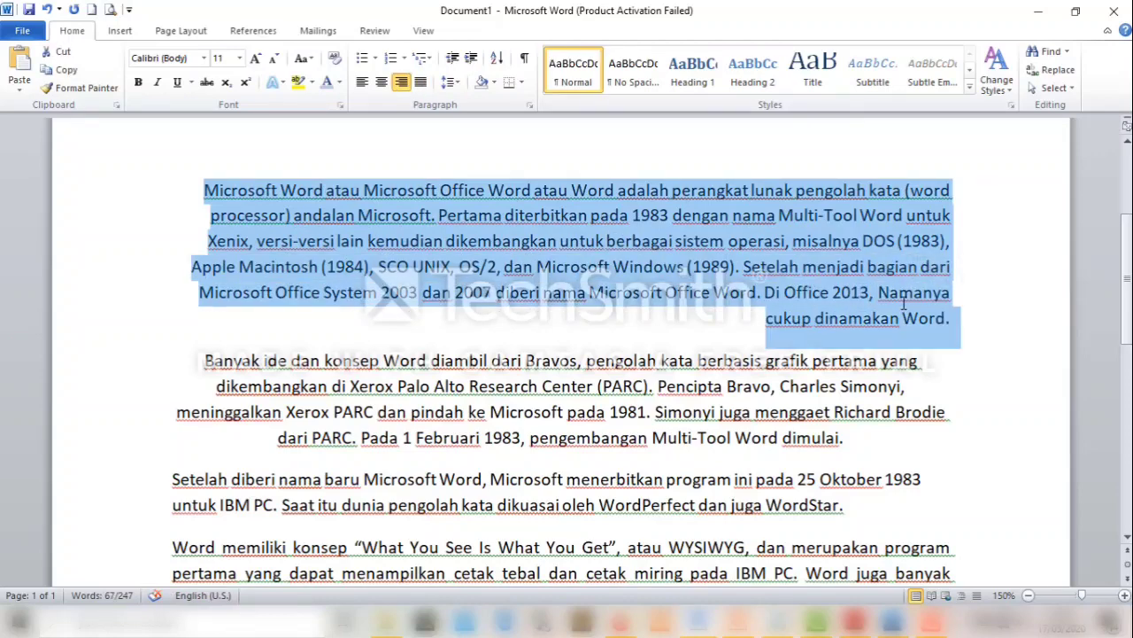
left_click(493, 82)
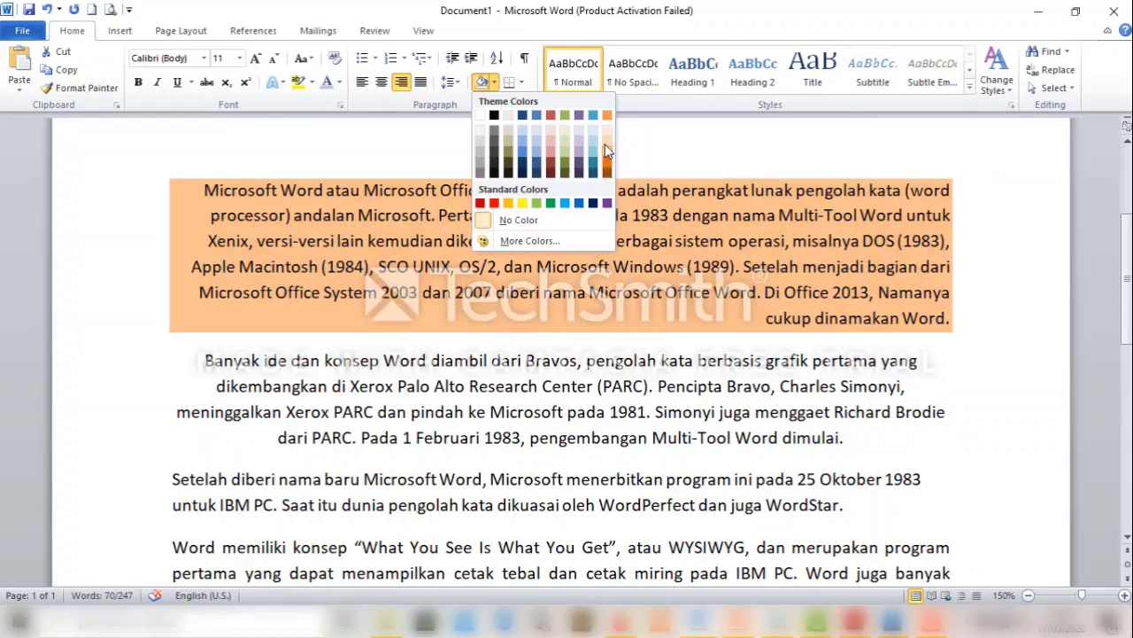
left_click(605, 142)
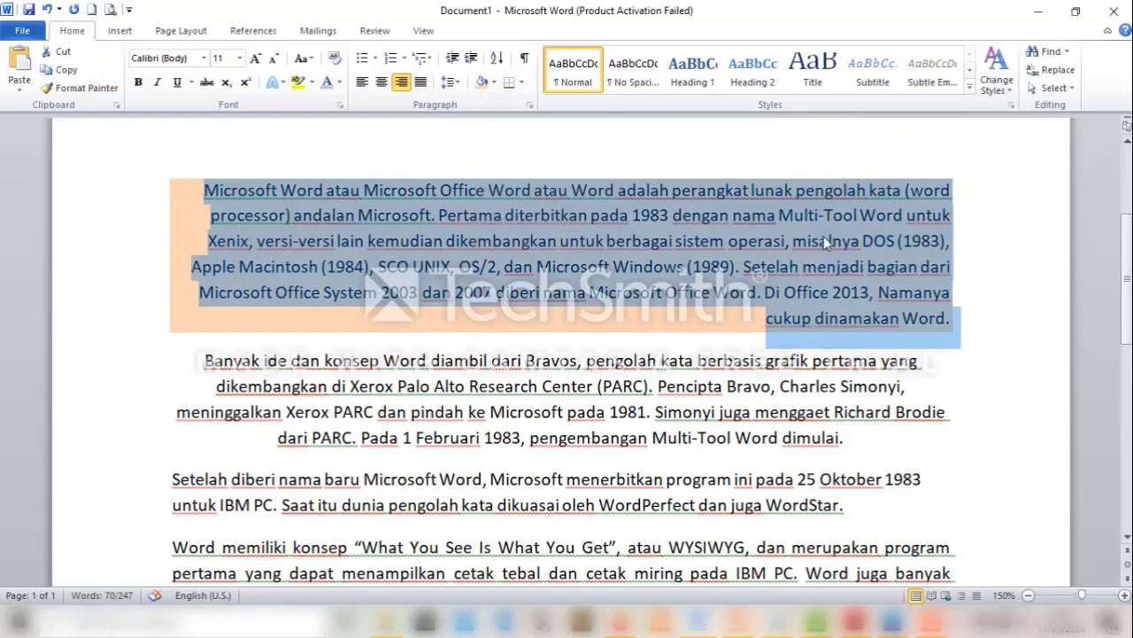
left_click(205, 360)
Colour the first line of the paragraph beginning "Banyak ide dan konsep" red and deselect it.
left_click_drag(1131, 265, 1131, 259)
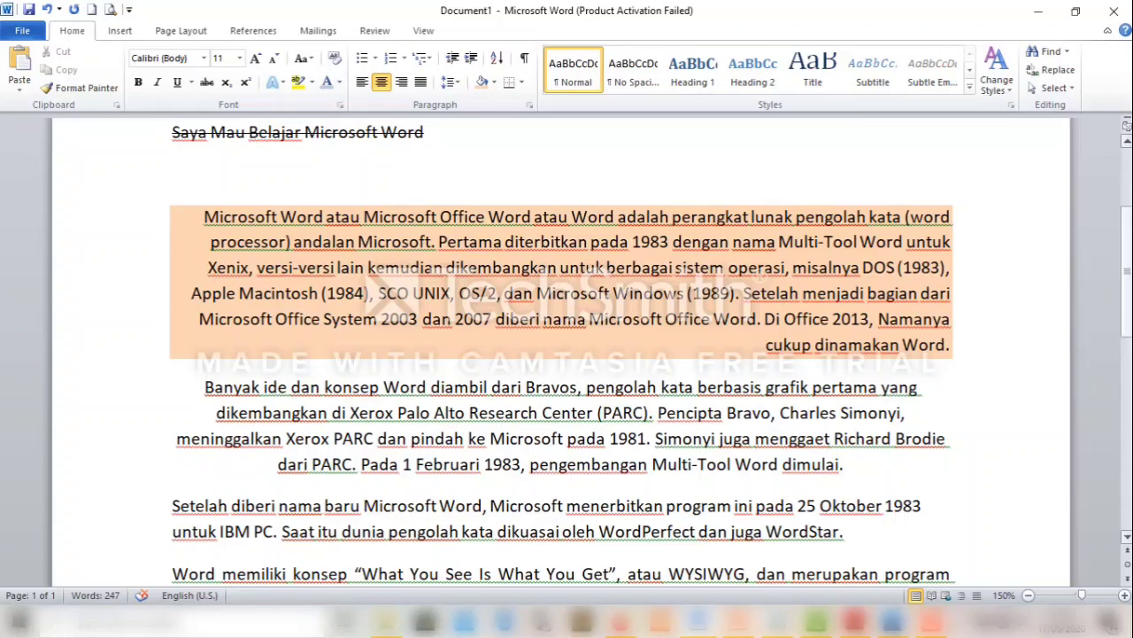
scroll(254, 330, "down", 1)
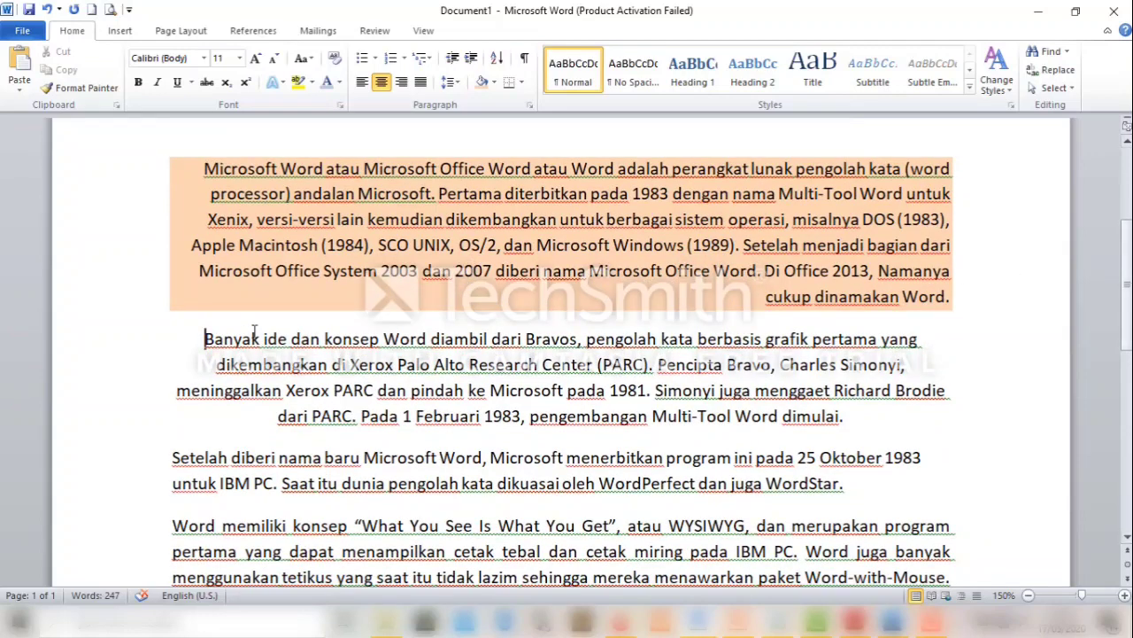
left_click_drag(205, 345, 920, 345)
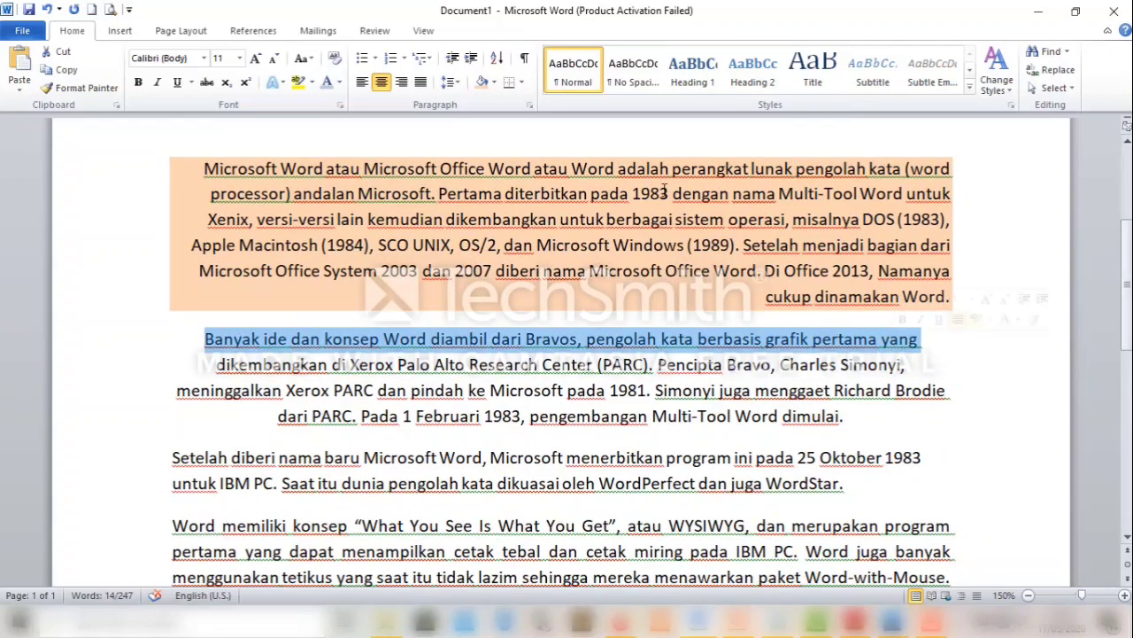
left_click(341, 83)
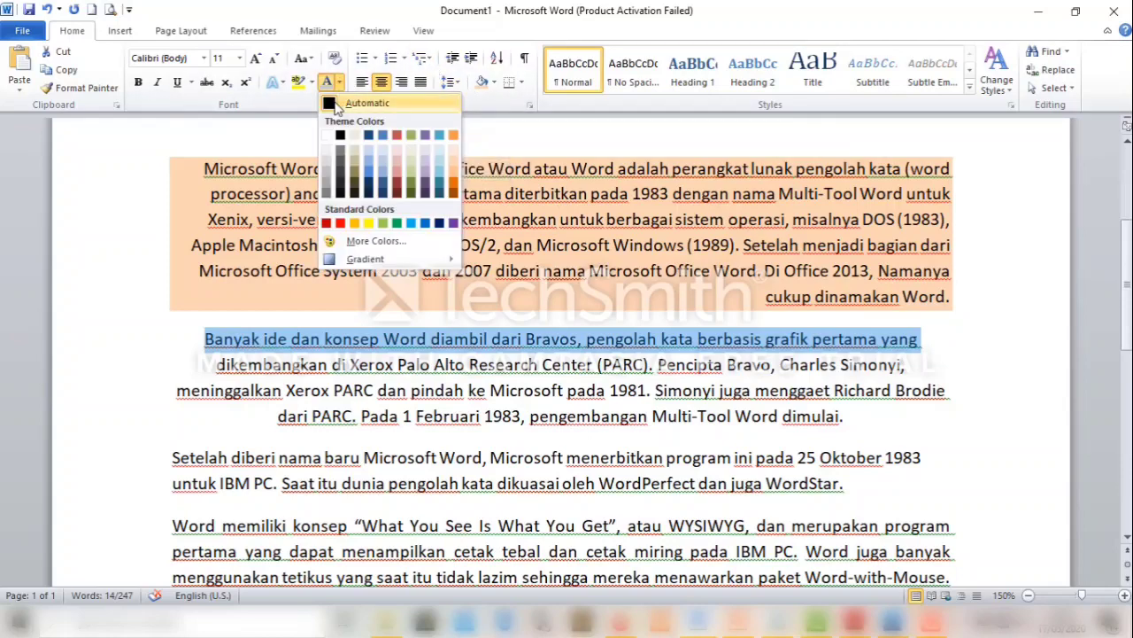
left_click(340, 223)
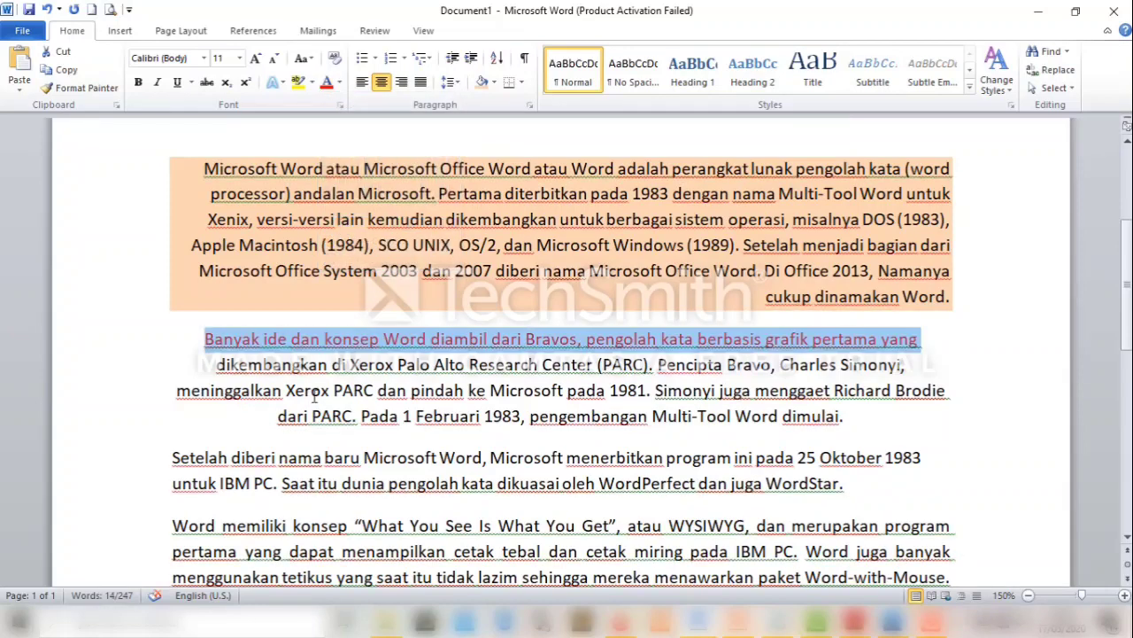
left_click(204, 342)
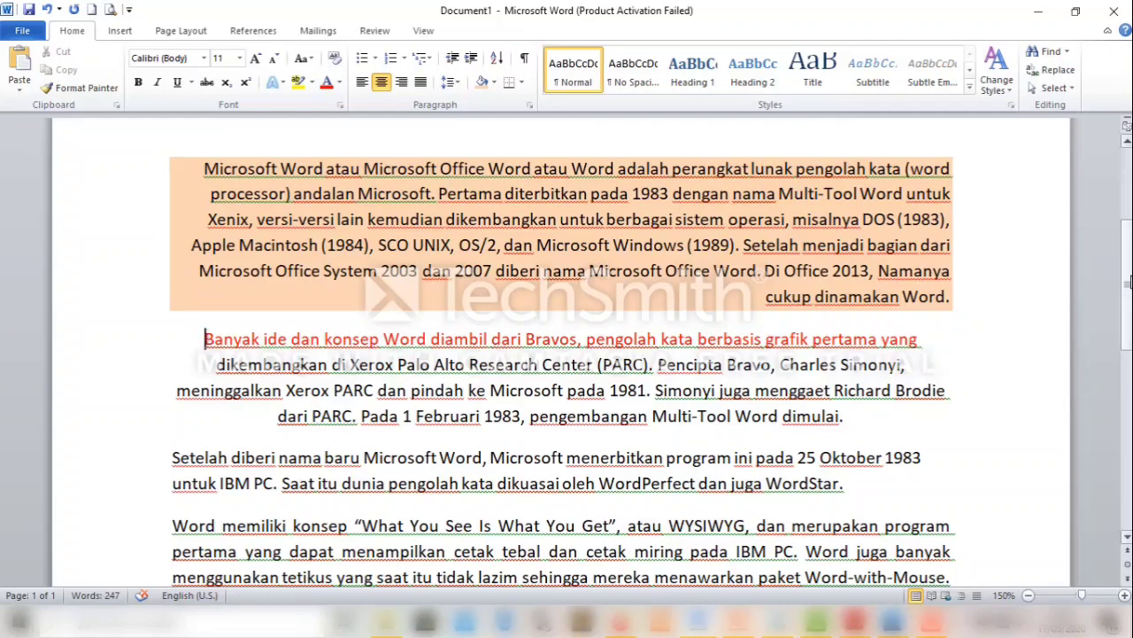
Add a bottom border and a top border to the paragraph beginning "Setelah diberi nama baru".
left_click(961, 492)
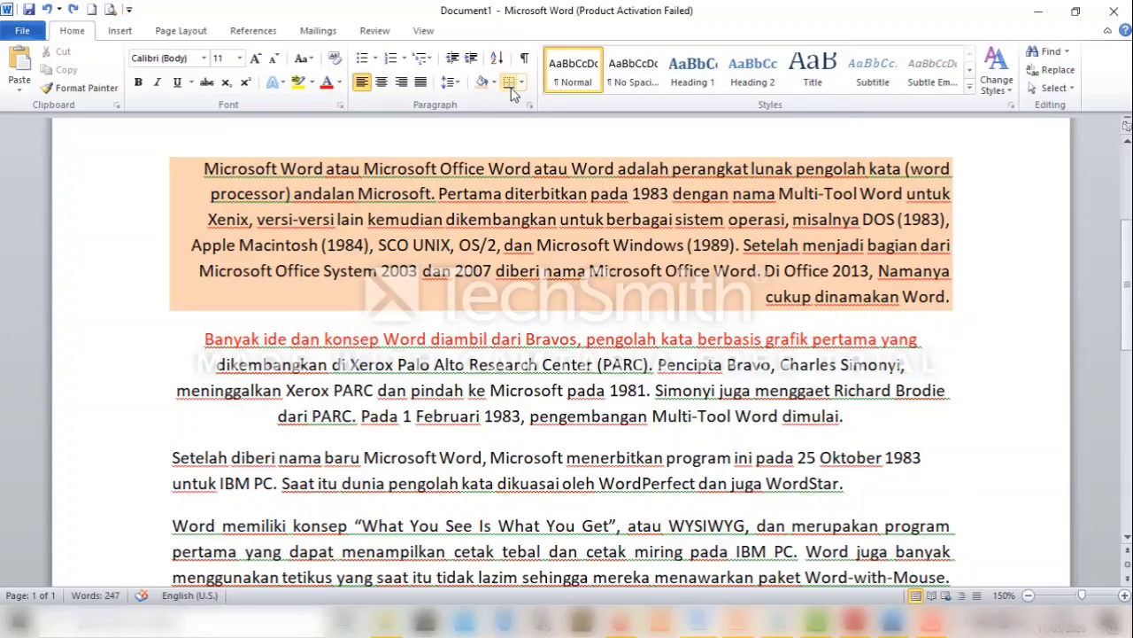
mouse_move(518, 124)
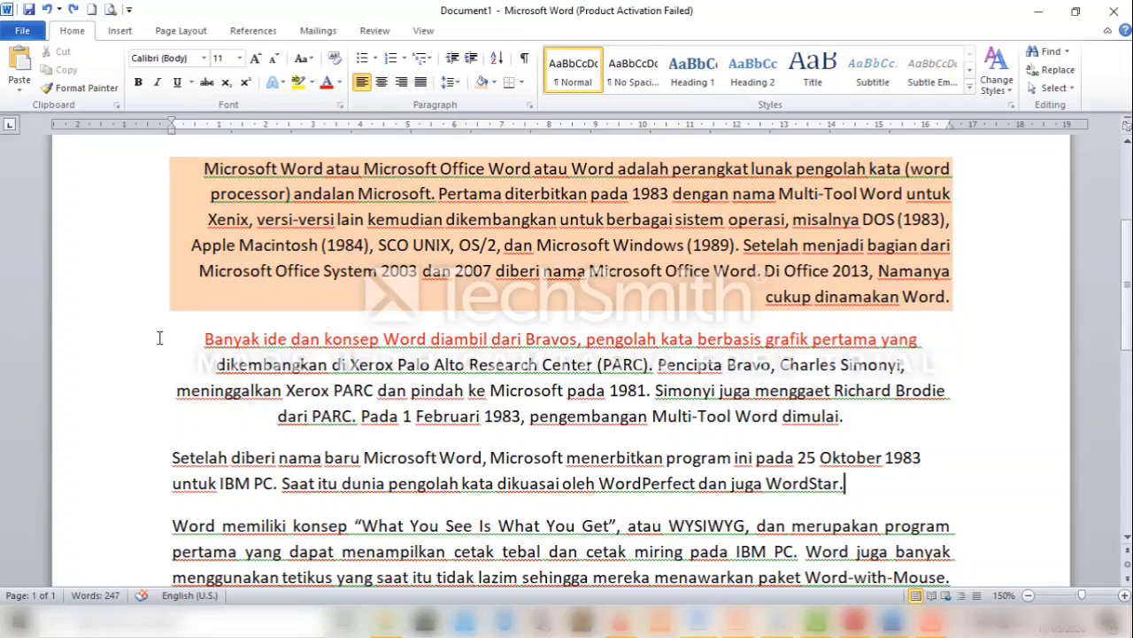
left_click_drag(174, 457, 857, 490)
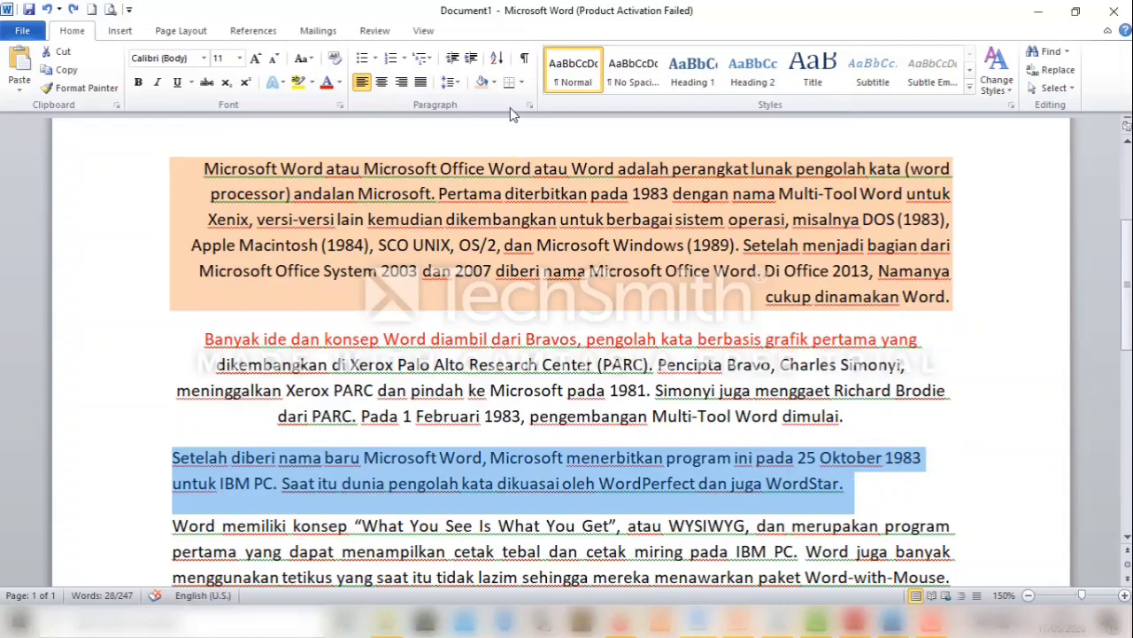
left_click(509, 84)
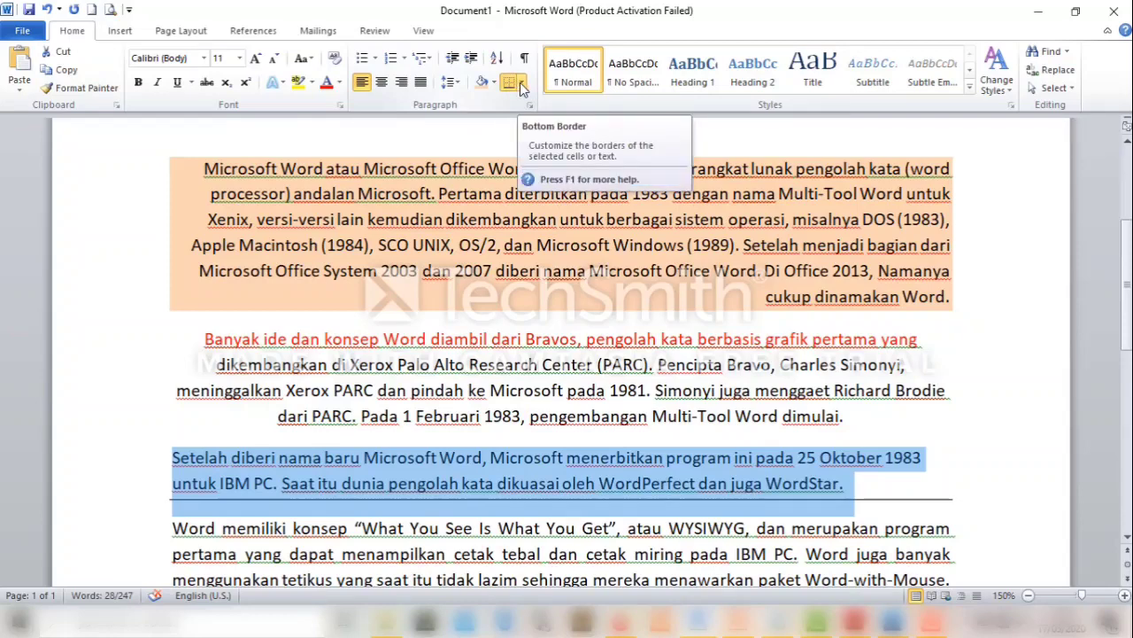
left_click(520, 83)
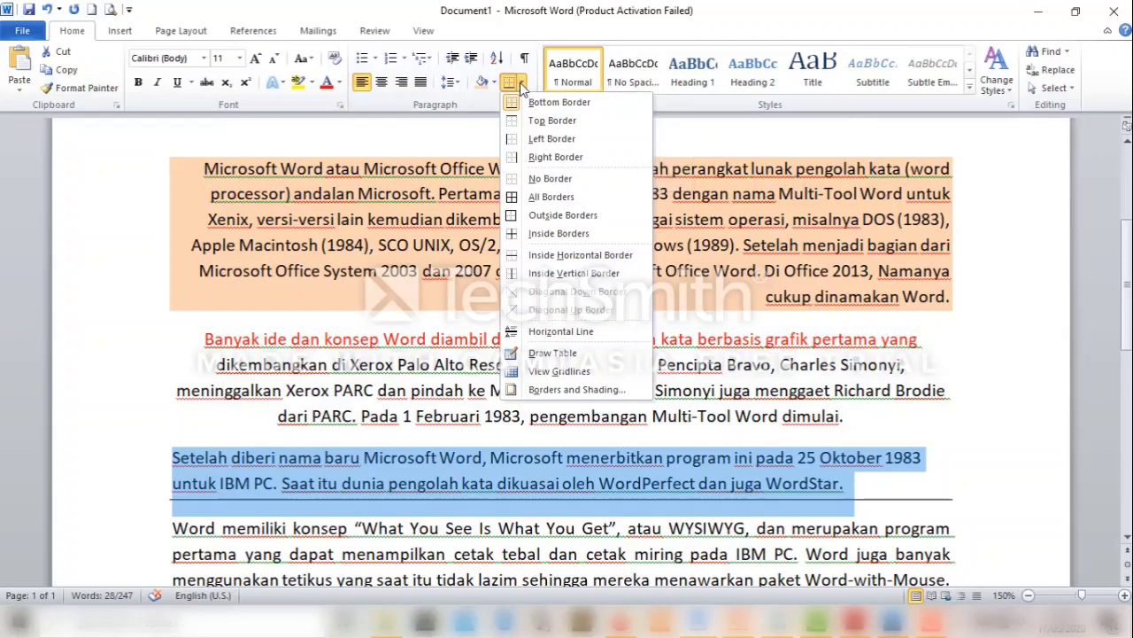
left_click(525, 125)
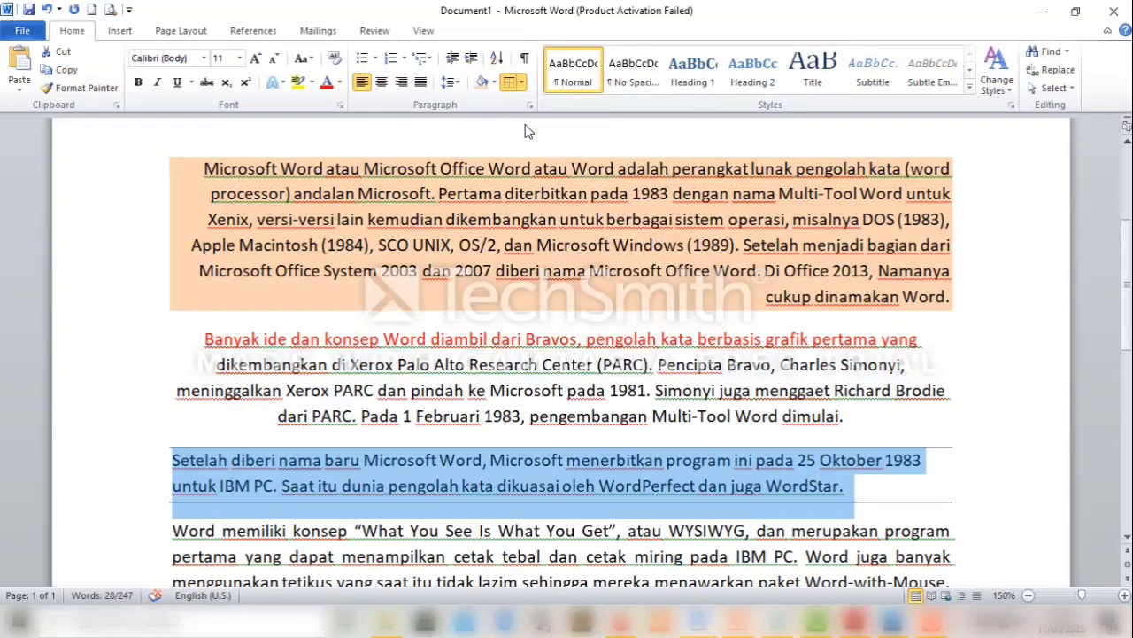
Apply all borders to the selected paragraph and remove its bottom border.
left_click(522, 82)
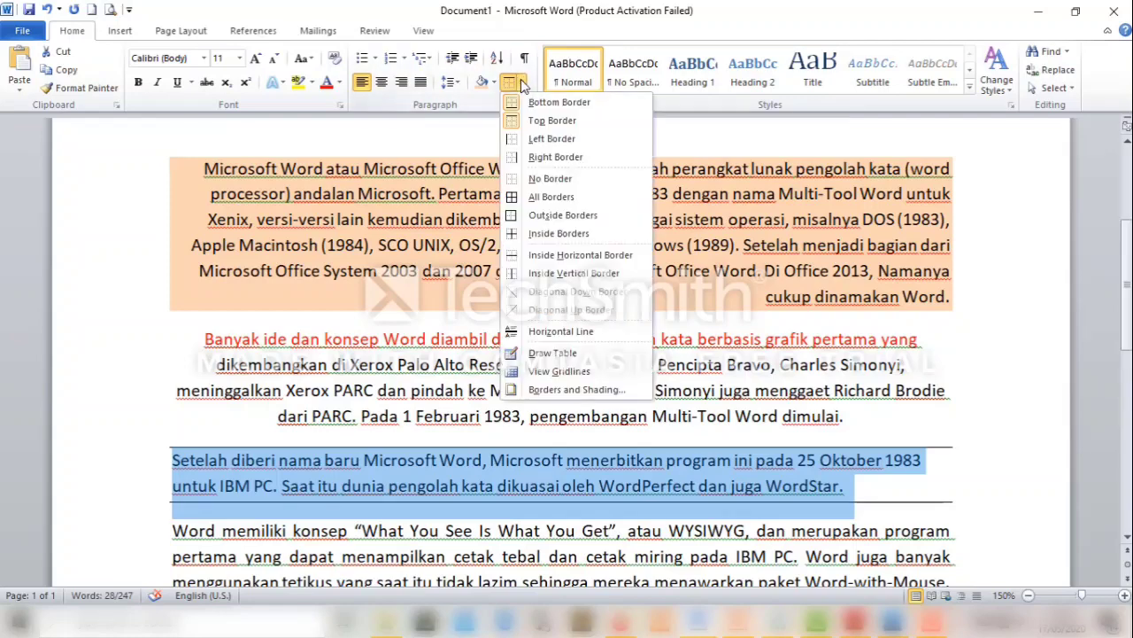
left_click(539, 197)
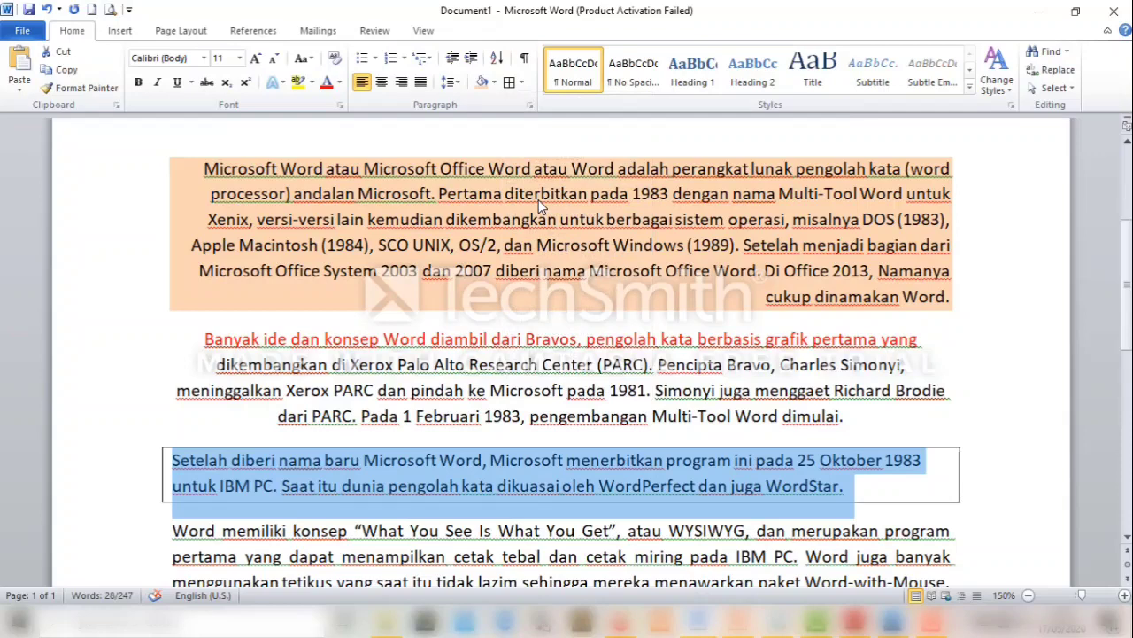
left_click(521, 82)
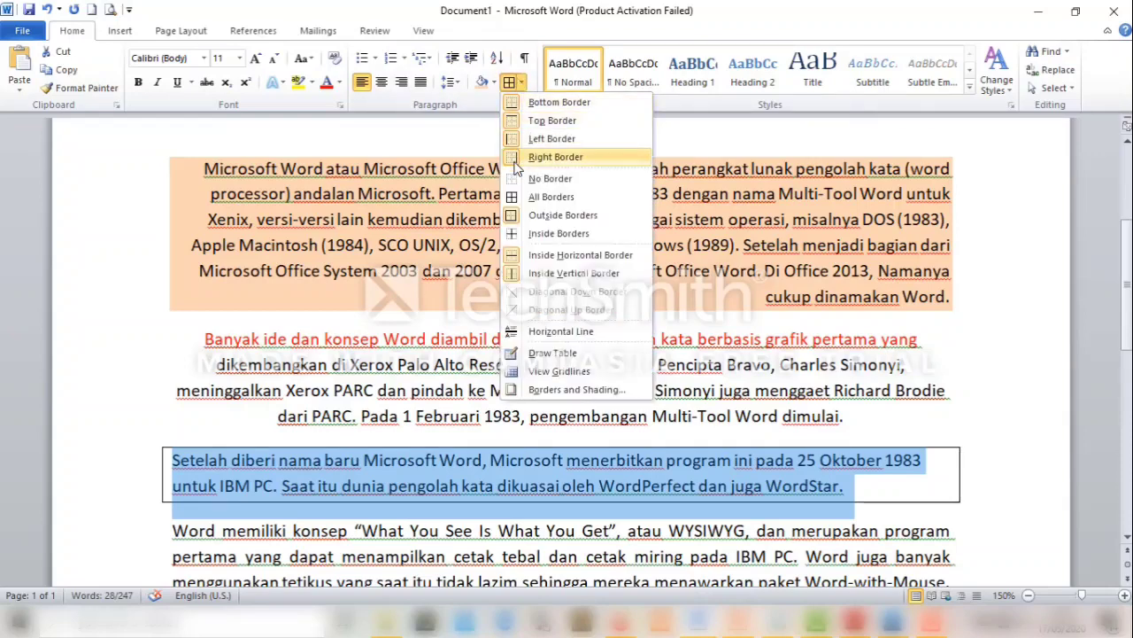
left_click(515, 103)
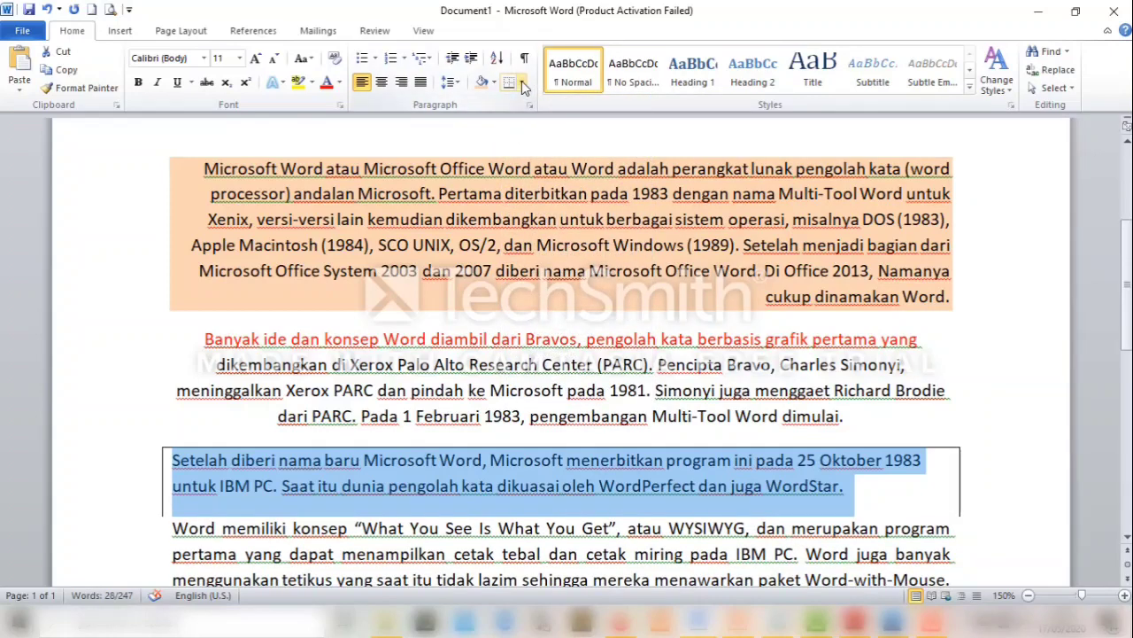
Remove the top and left borders from the selected paragraph beginning "Setelah diberi nama baru" and deselect it.
left_click(521, 82)
left_click(516, 121)
left_click(521, 81)
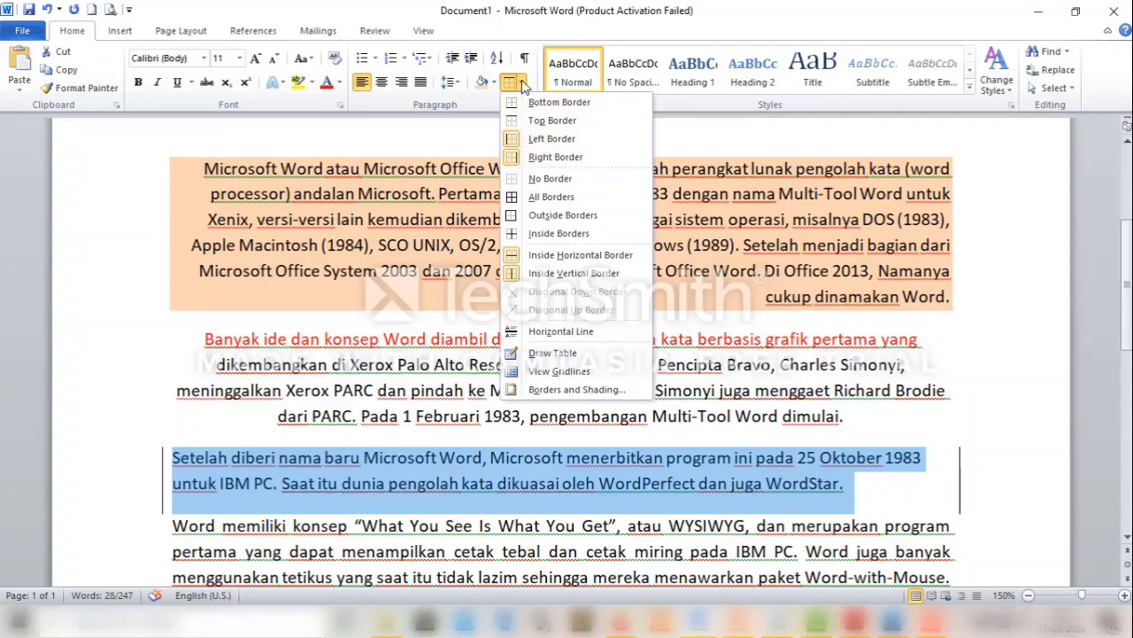
left_click(511, 139)
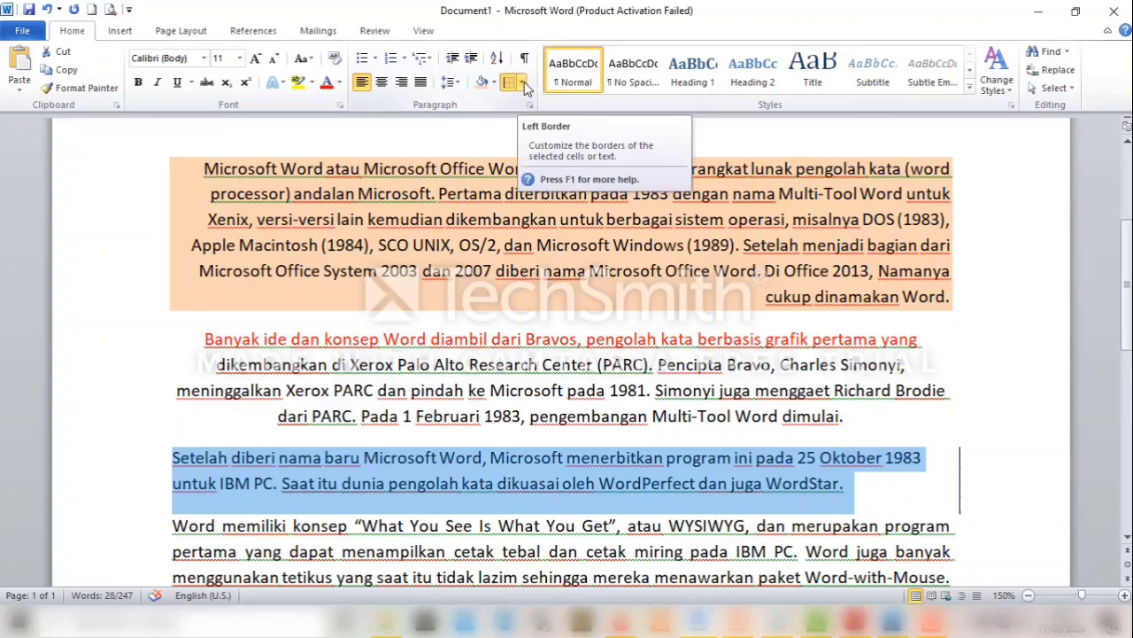
left_click(165, 514)
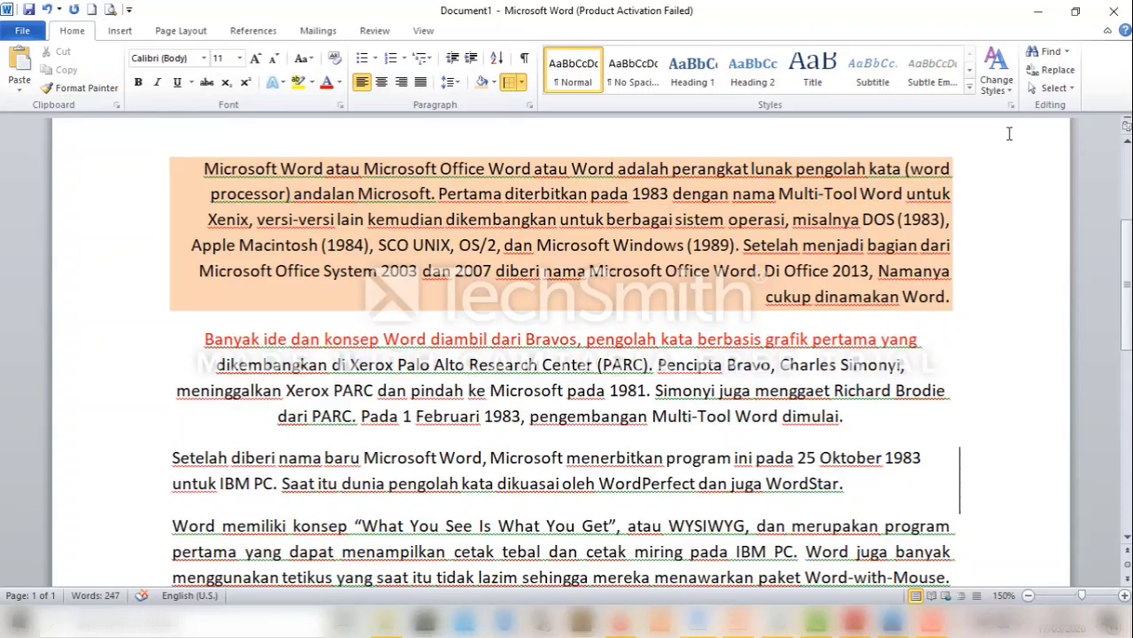
Apply the No Spacing style to the paragraph beginning "Setelah diberi nama baru" and place the cursor at its end.
mouse_move(990, 121)
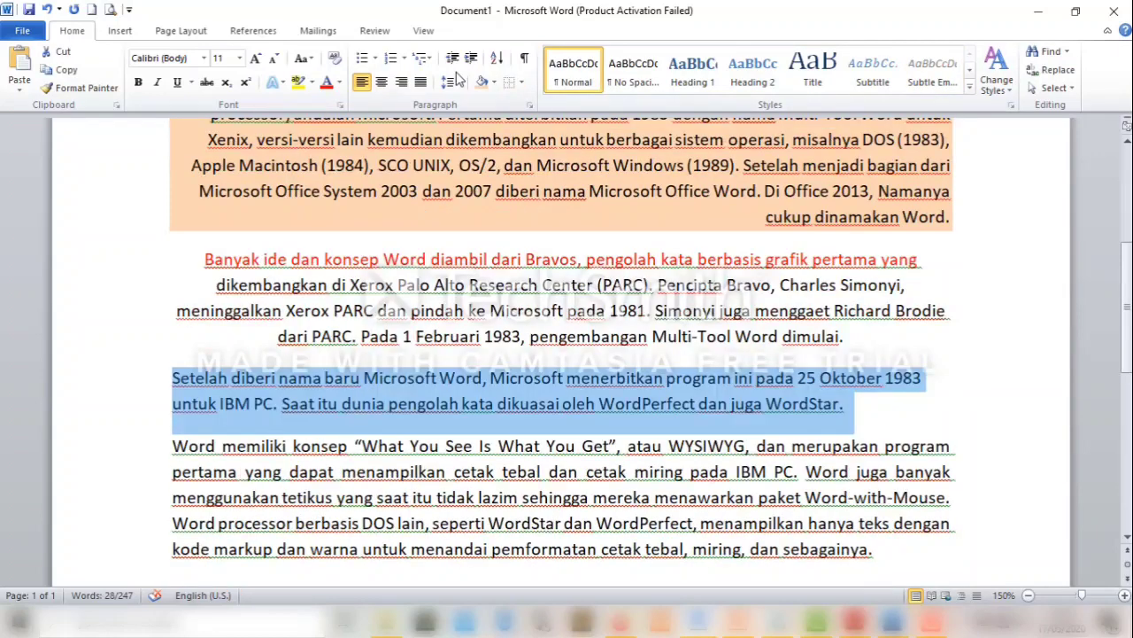
left_click(615, 67)
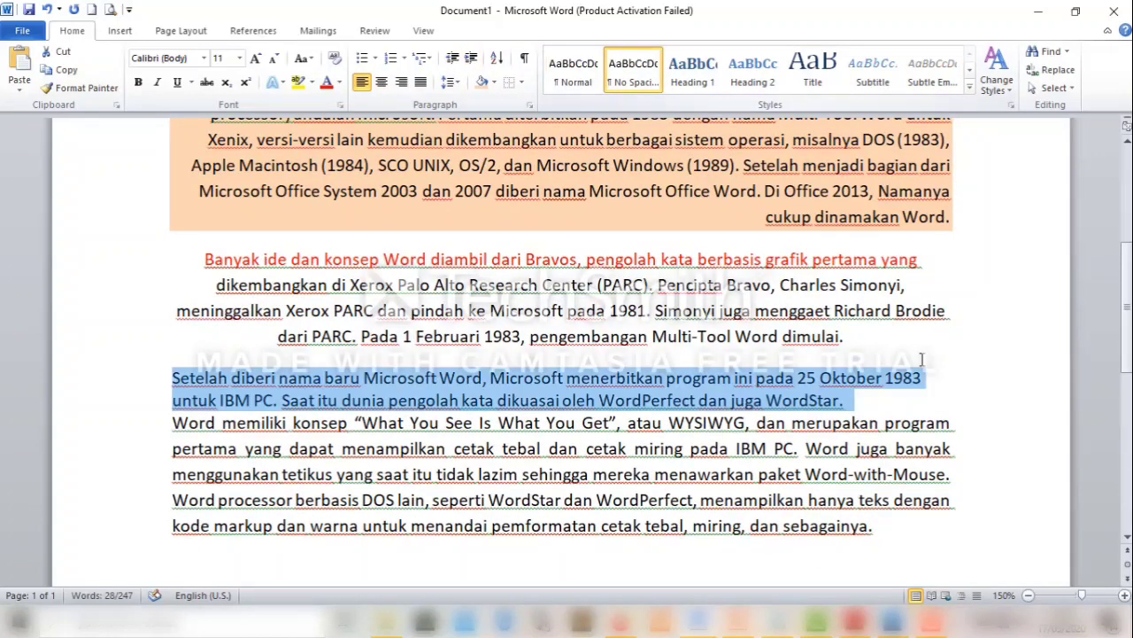
left_click(872, 423)
left_click(847, 400)
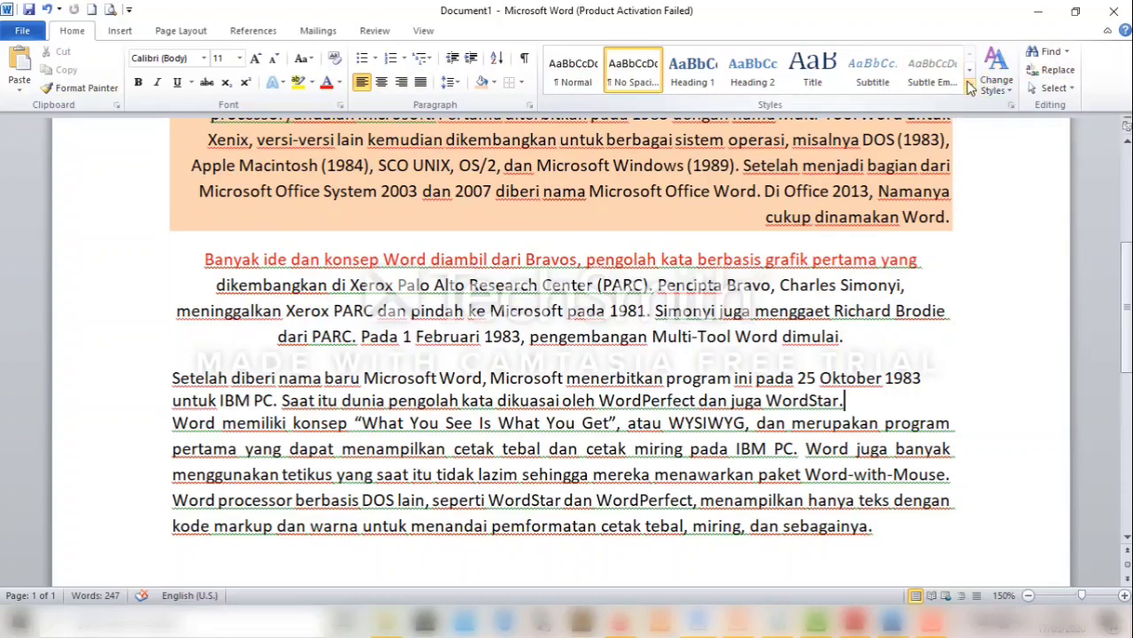
Examine the full quick styles gallery and the Change Styles options for paragraph spacing, fonts and style sets, leaving them unapplied.
left_click(969, 87)
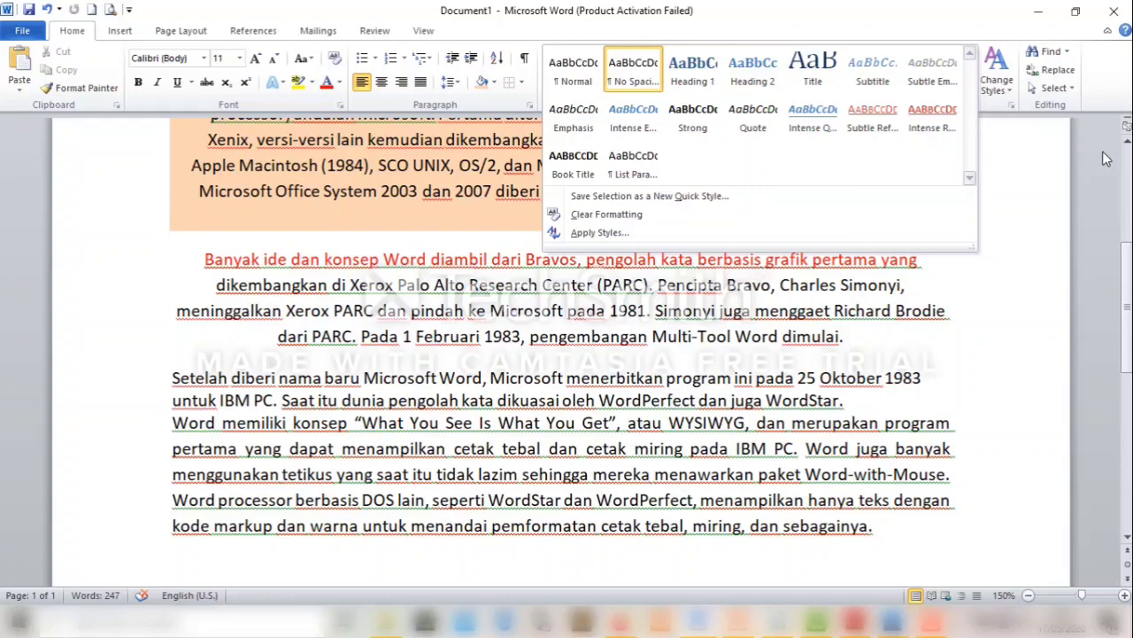
left_click(1102, 265)
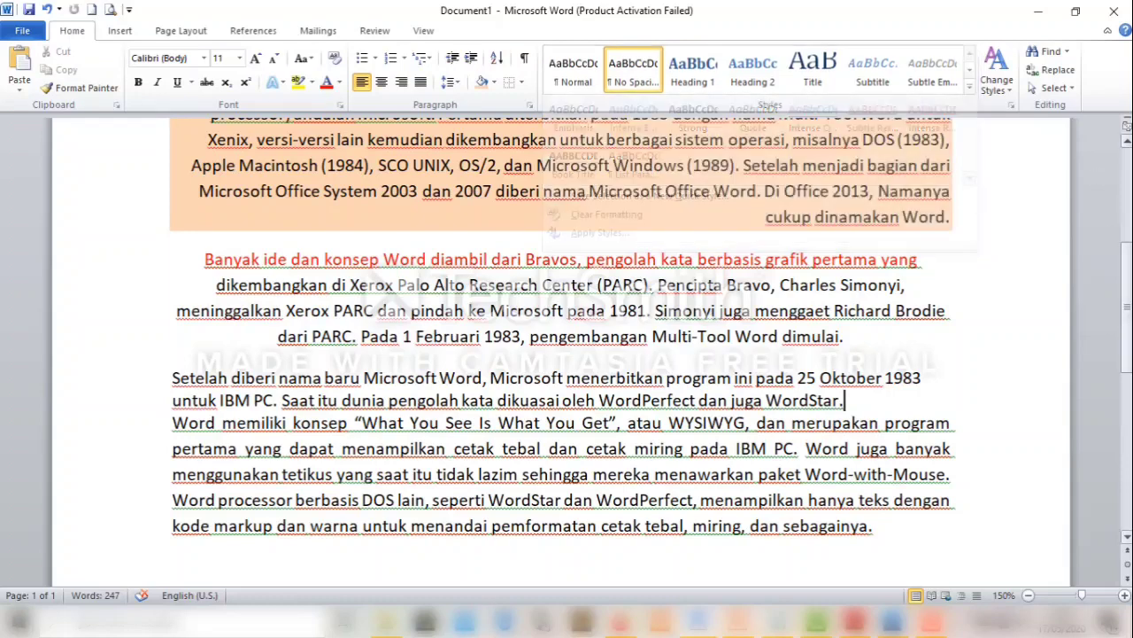
left_click(1010, 90)
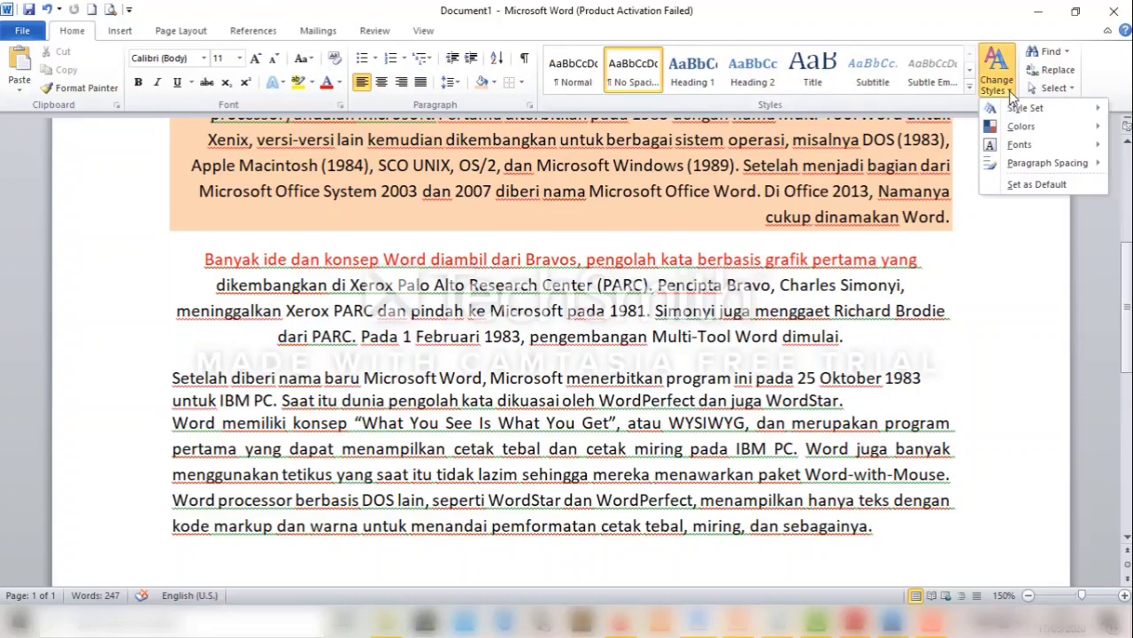
mouse_move(1044, 163)
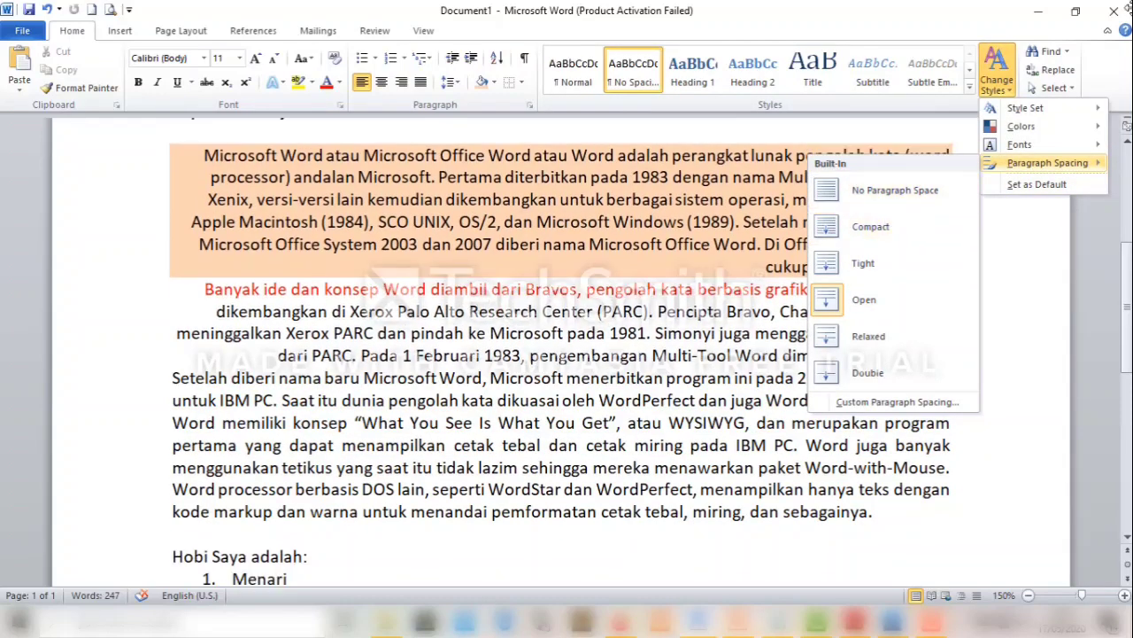
mouse_move(1038, 144)
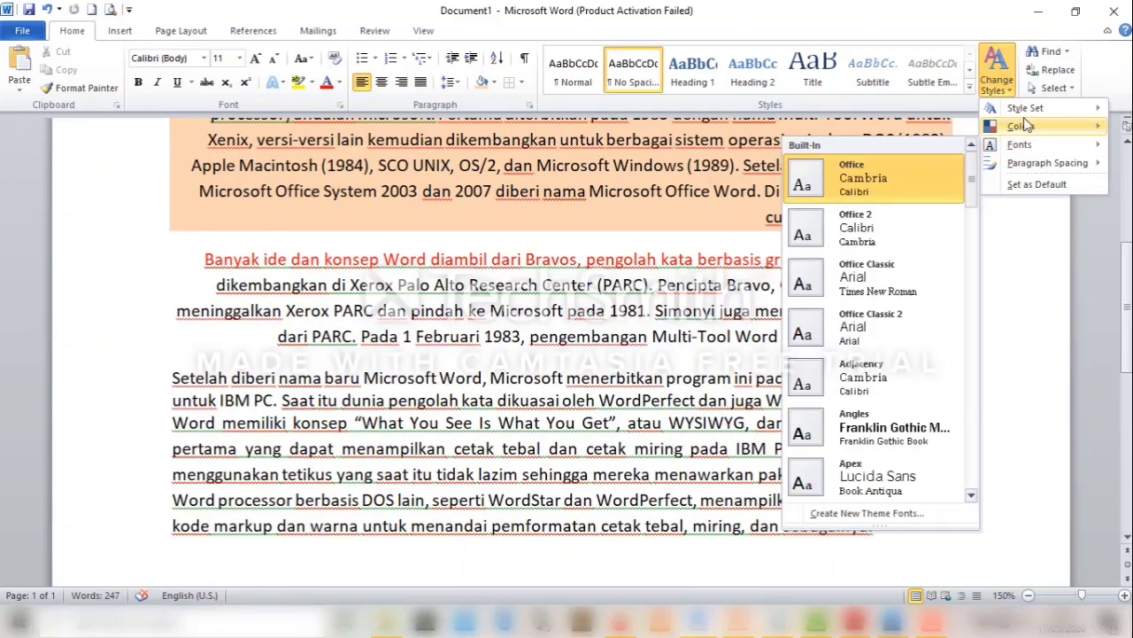
mouse_move(1049, 115)
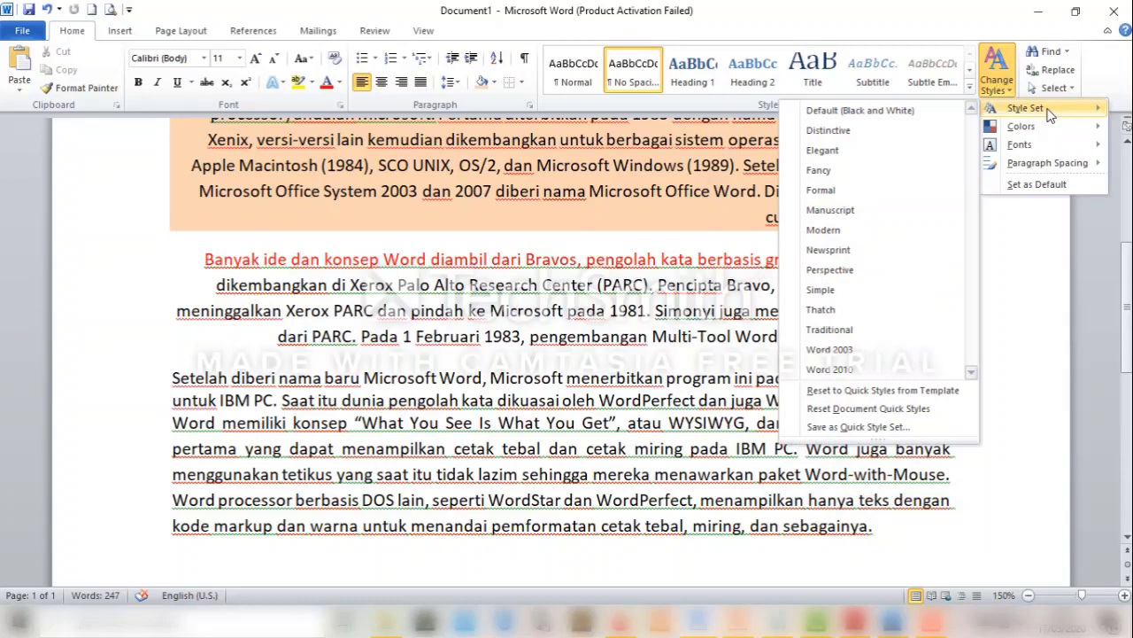
left_click(1130, 277)
Review the formatted document from the title lines through the shaded and aligned paragraphs to the numbered and bulleted hobby list.
left_click_drag(1130, 277, 1130, 279)
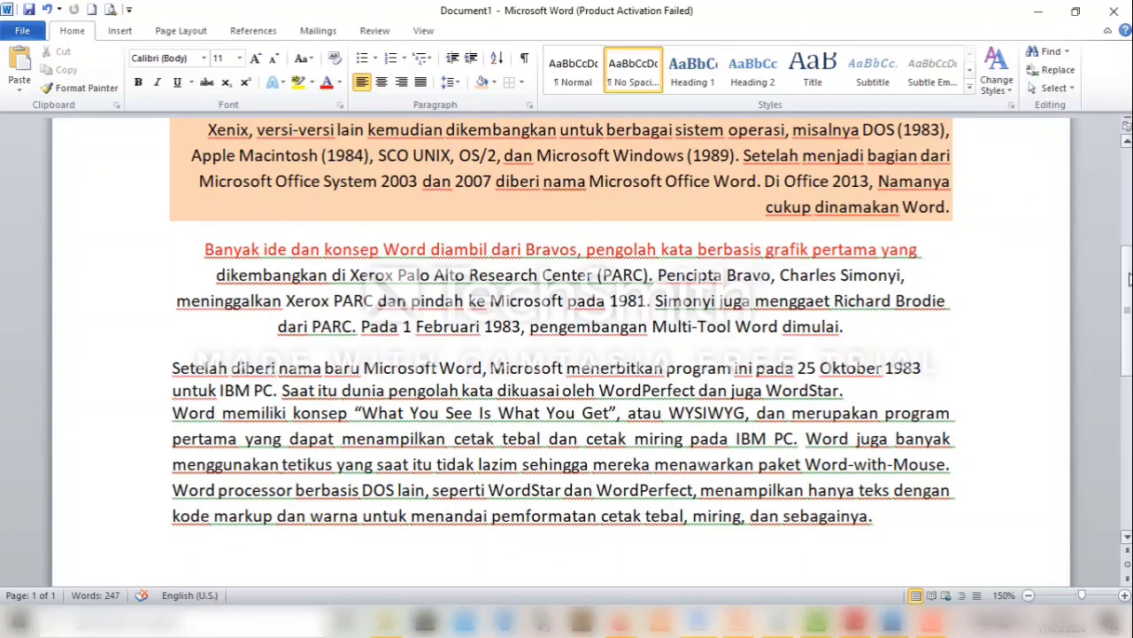
scroll(1130, 277, "up", 3)
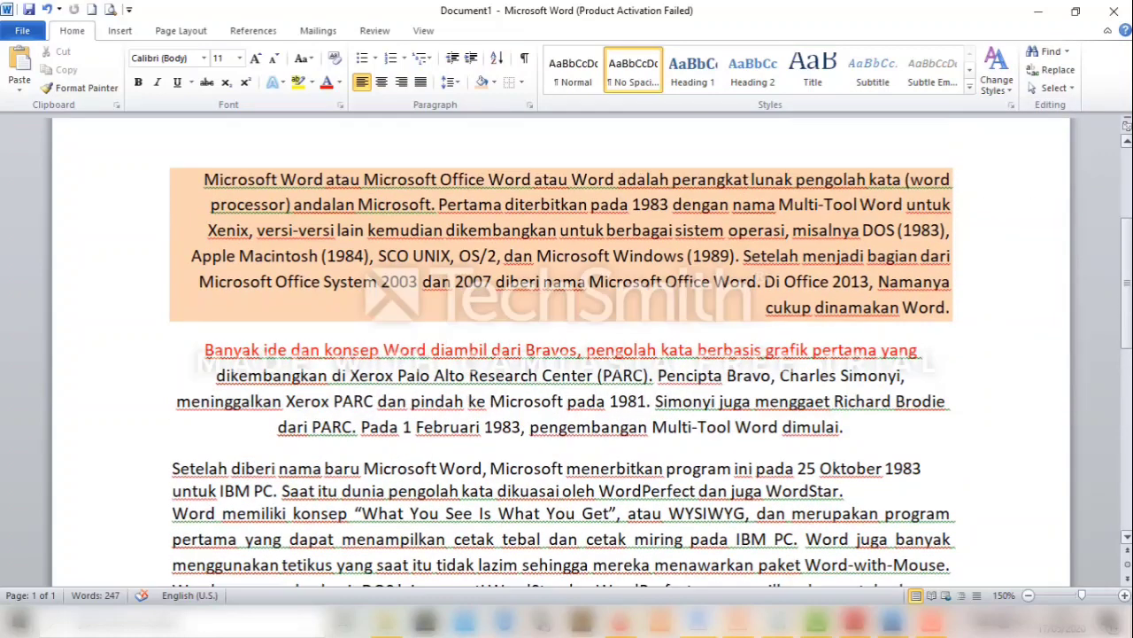
scroll(1130, 277, "up", 2)
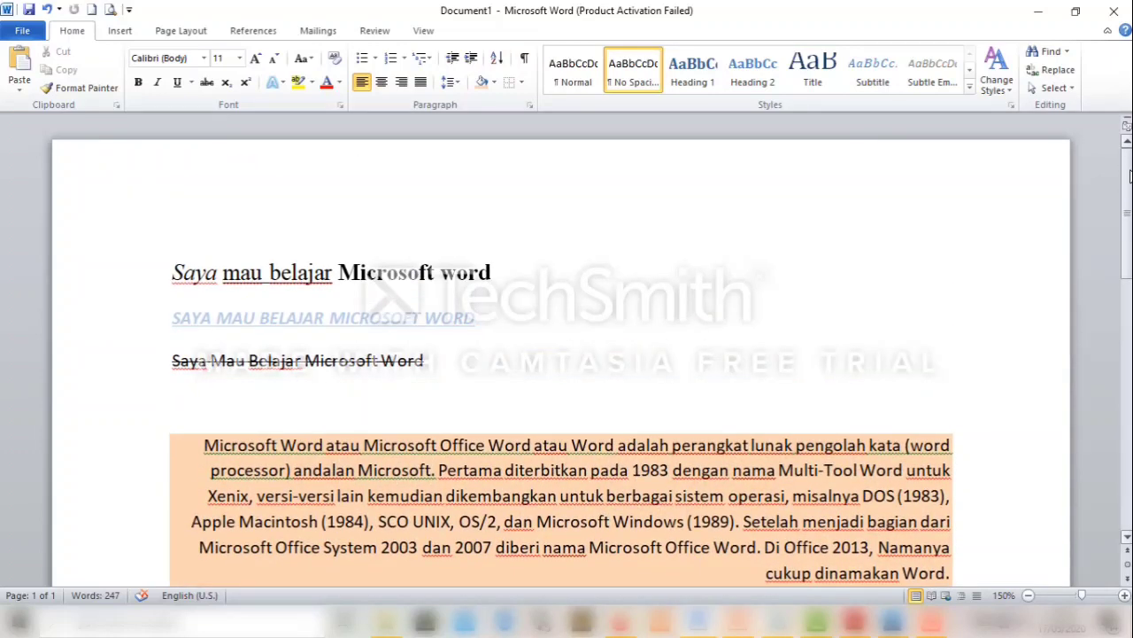
scroll(1130, 222, "down", 3)
scroll(1130, 221, "down", 2)
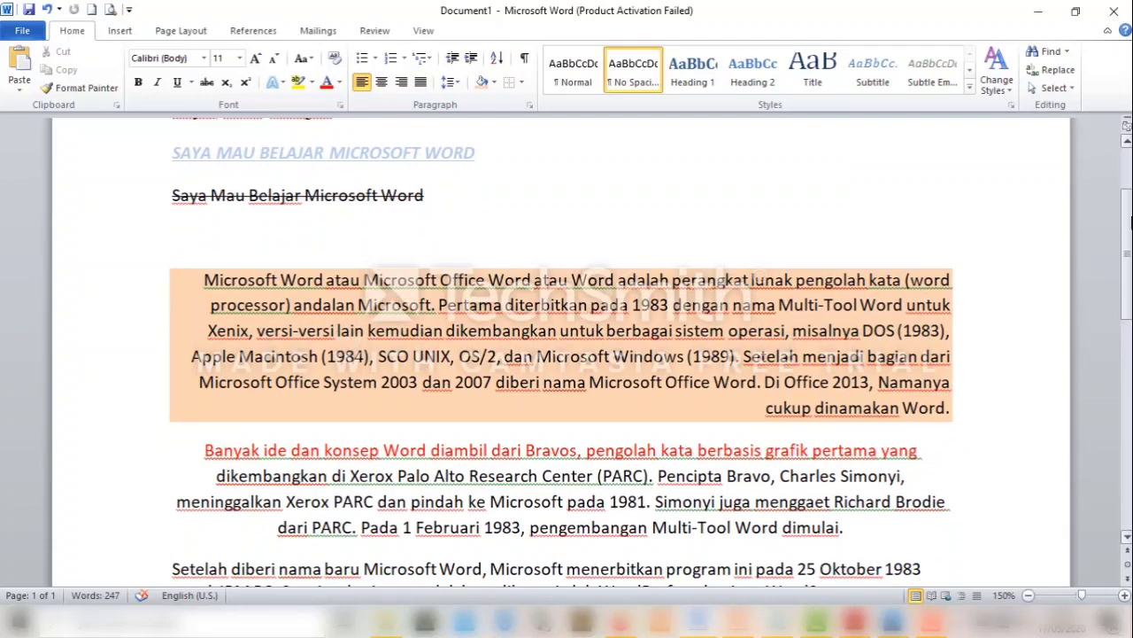
scroll(1130, 221, "up", 3)
scroll(1130, 221, "up", 1)
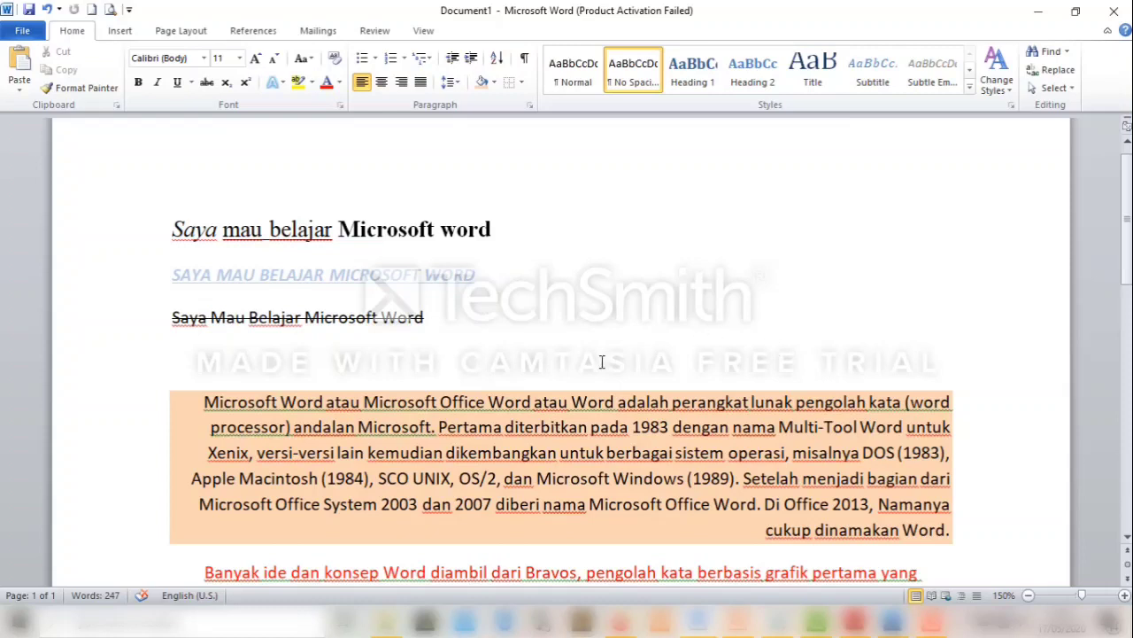
left_click(441, 343)
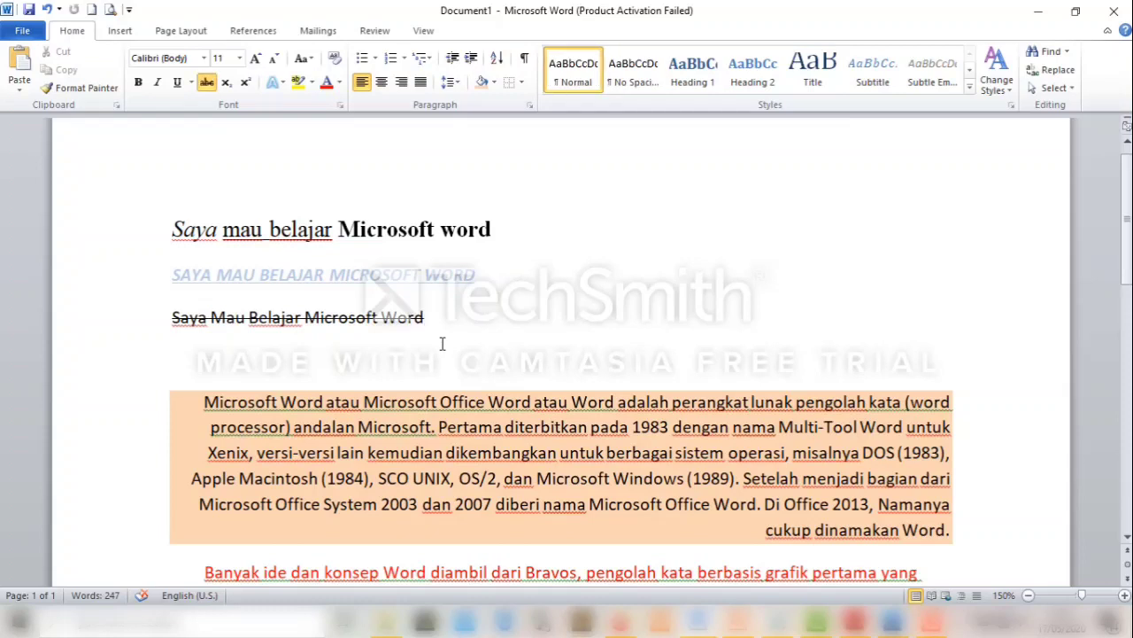
scroll(443, 344, "down", 1)
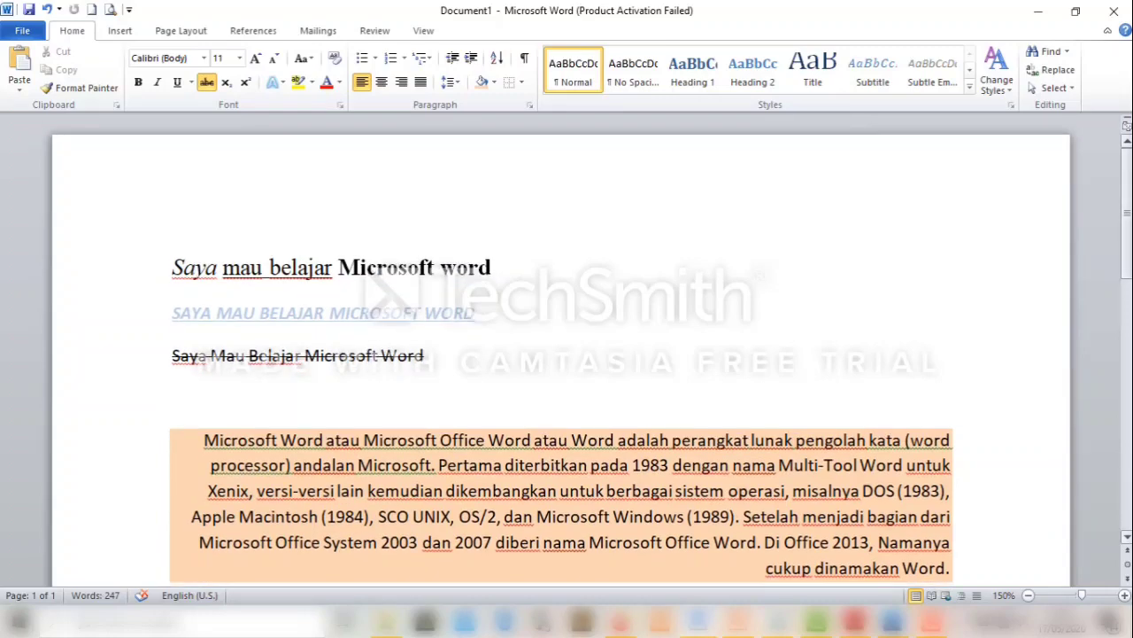
scroll(561, 354, "down", 12)
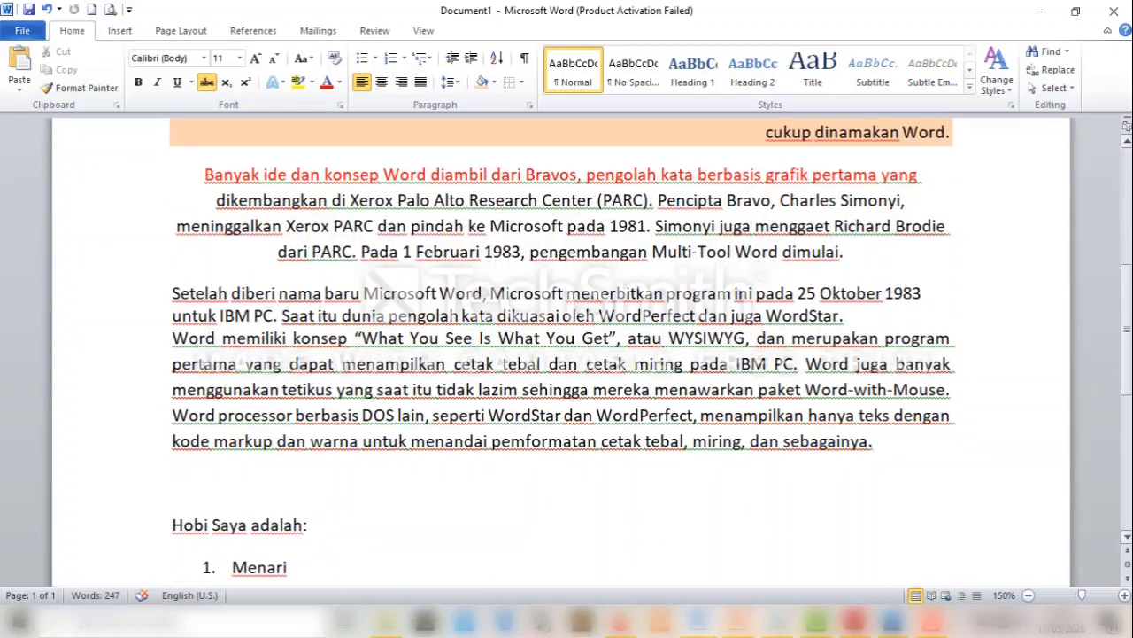
scroll(561, 354, "down", 3)
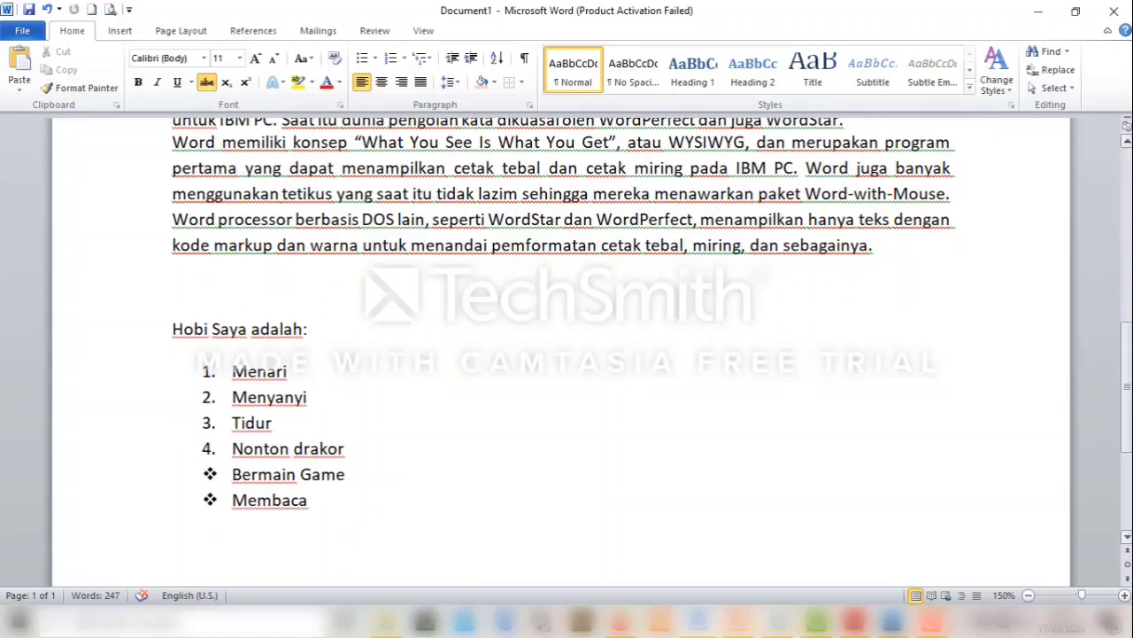
scroll(1130, 227, "up", 8)
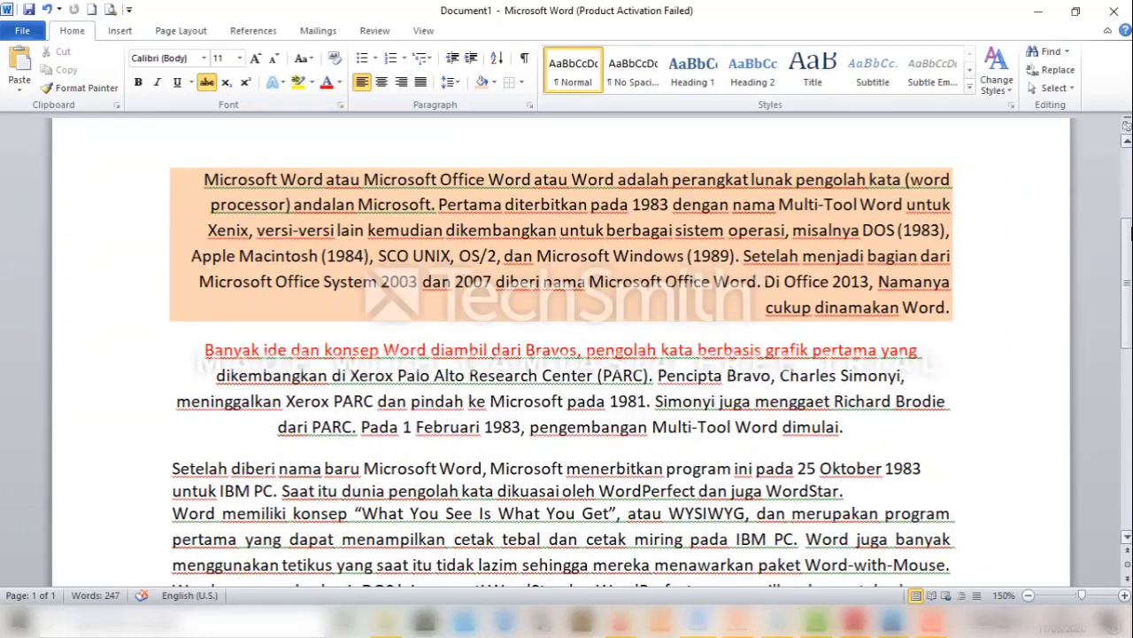
scroll(1130, 226, "up", 3)
scroll(843, 497, "down", 12)
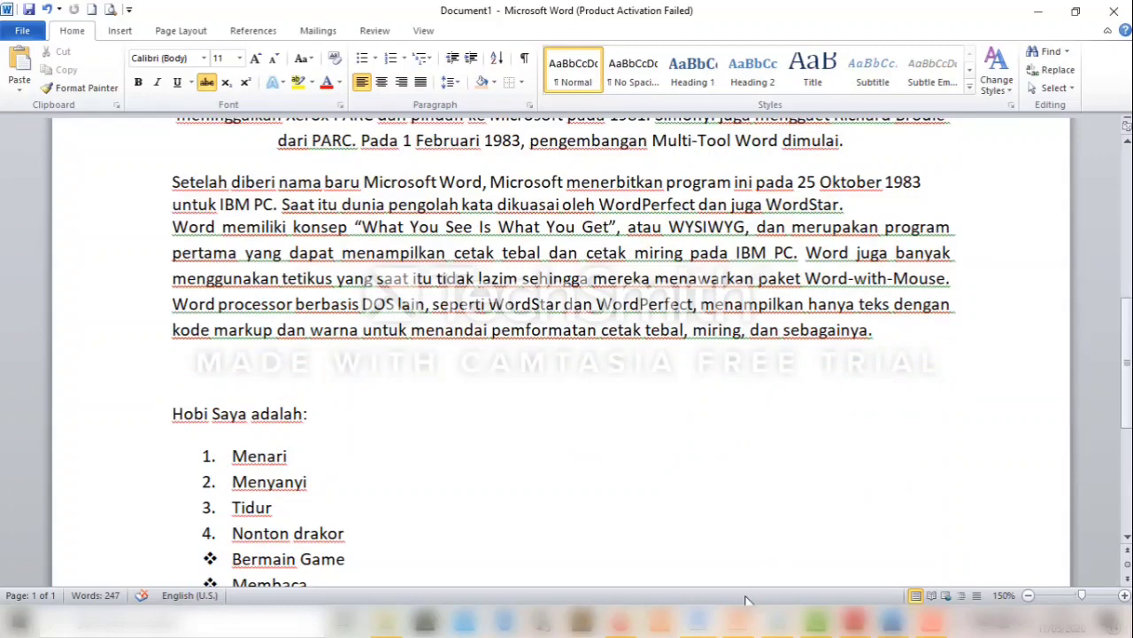
Switch to the TUGAS 1.docx document, clear its selection, and read the assignment instructions and the sample text through to the numbered feature list.
mouse_move(699, 624)
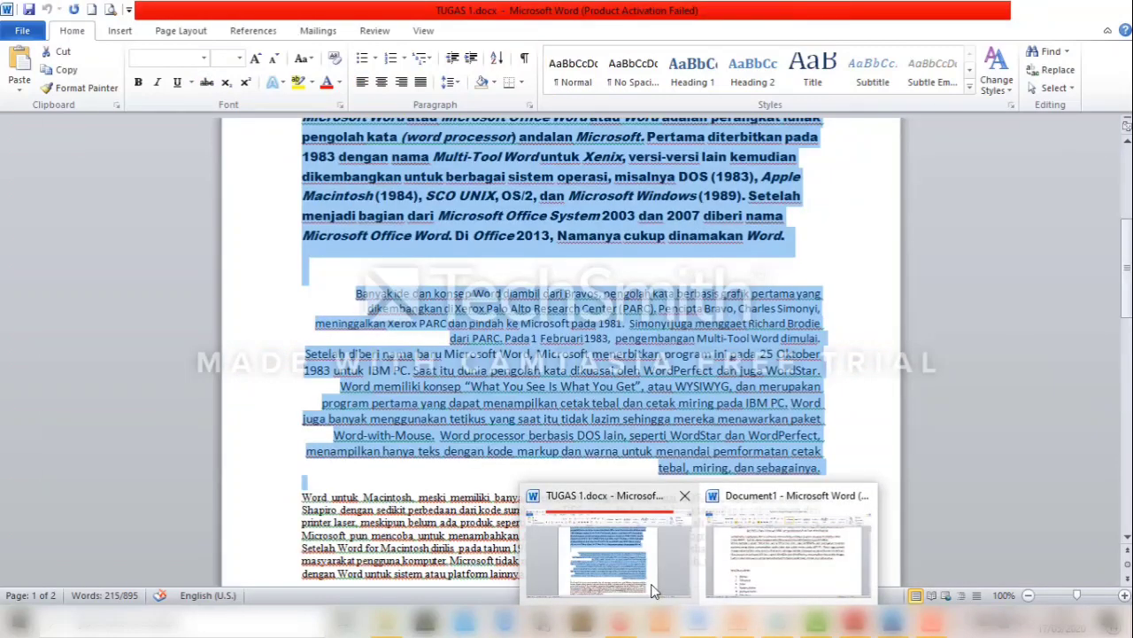
left_click(652, 590)
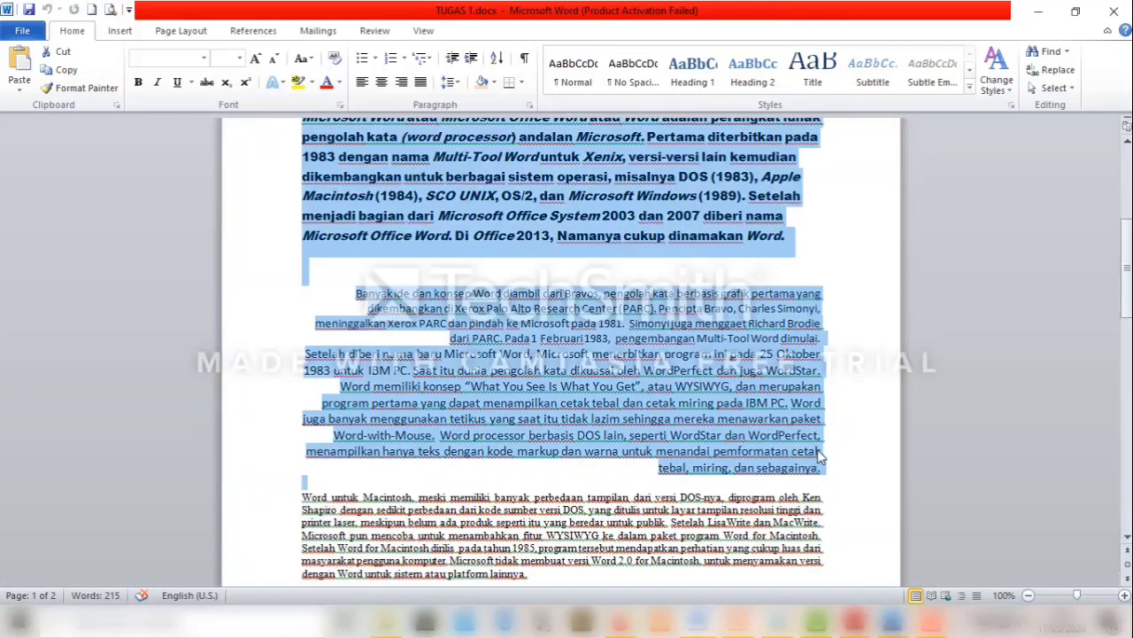
left_click(820, 457)
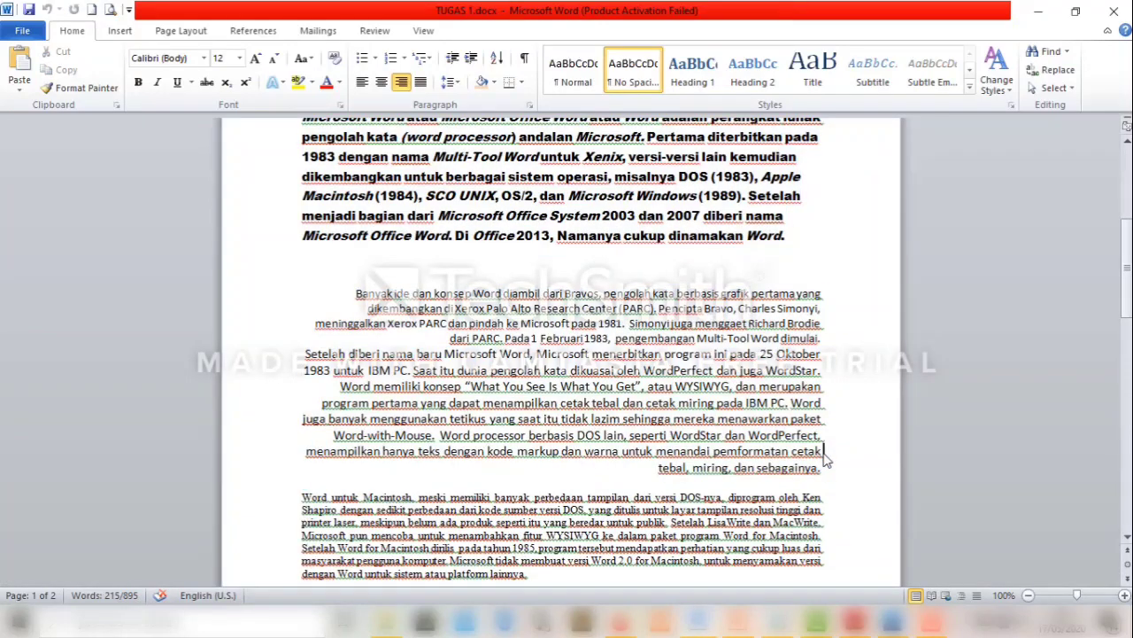
left_click_drag(1129, 288, 1128, 237)
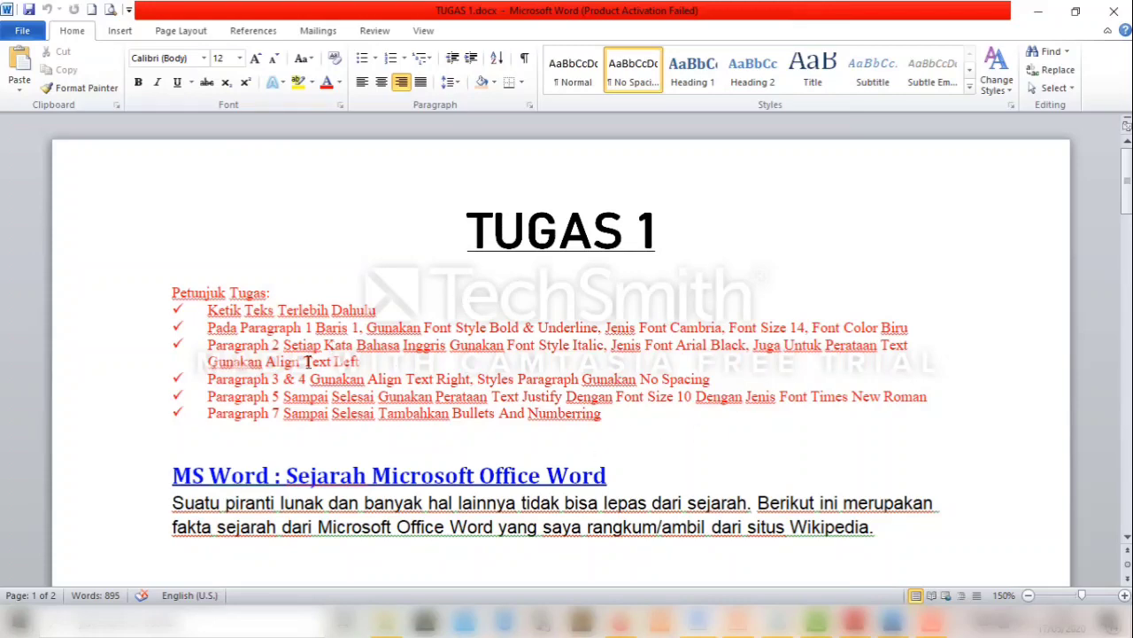
left_click_drag(1127, 168, 1127, 215)
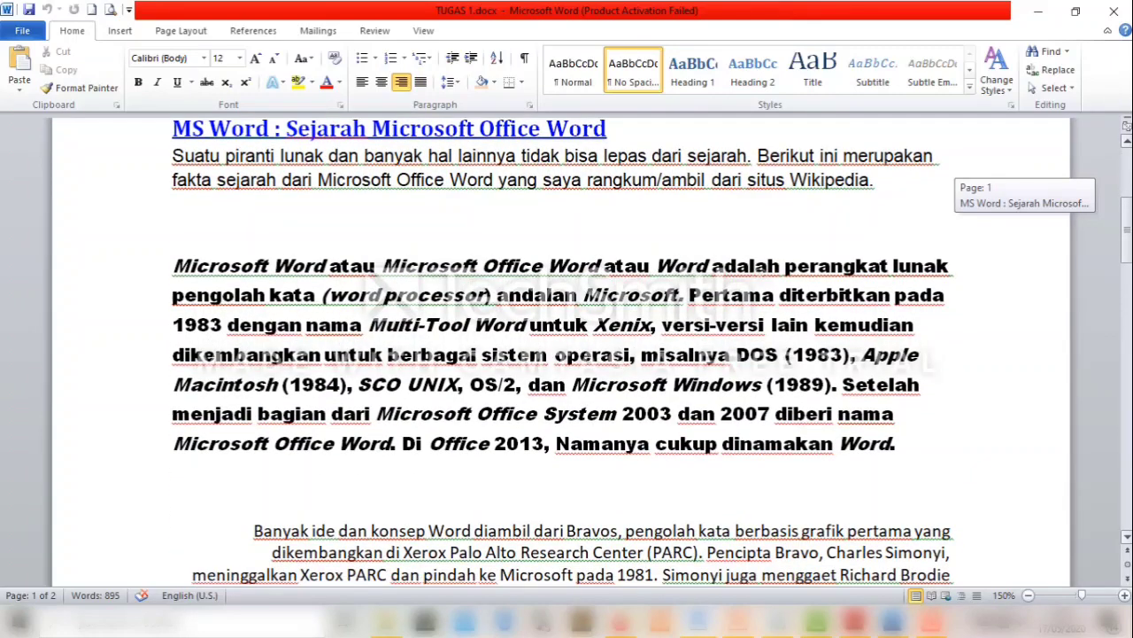
left_click_drag(1126, 215, 1127, 284)
left_click_drag(1126, 340, 1127, 373)
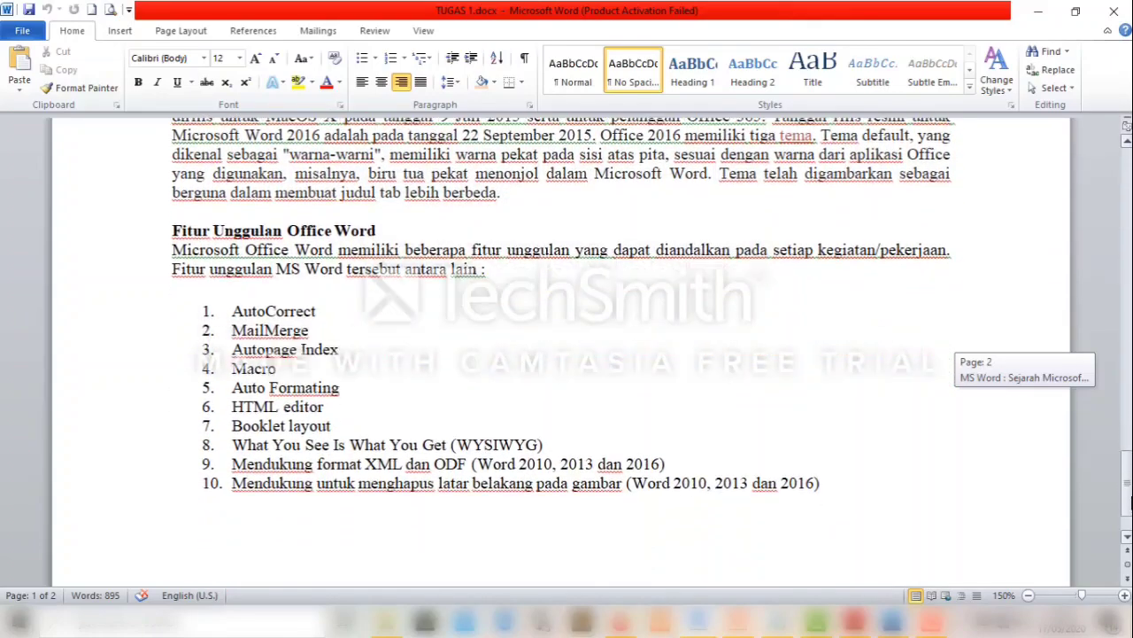
left_click_drag(1128, 502, 1118, 180)
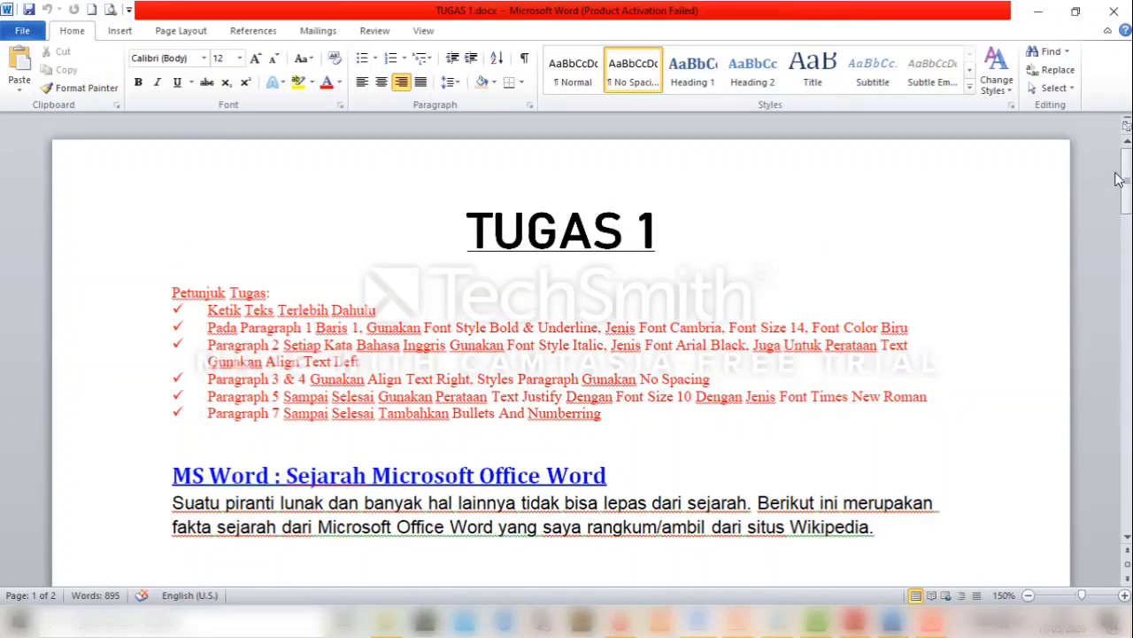